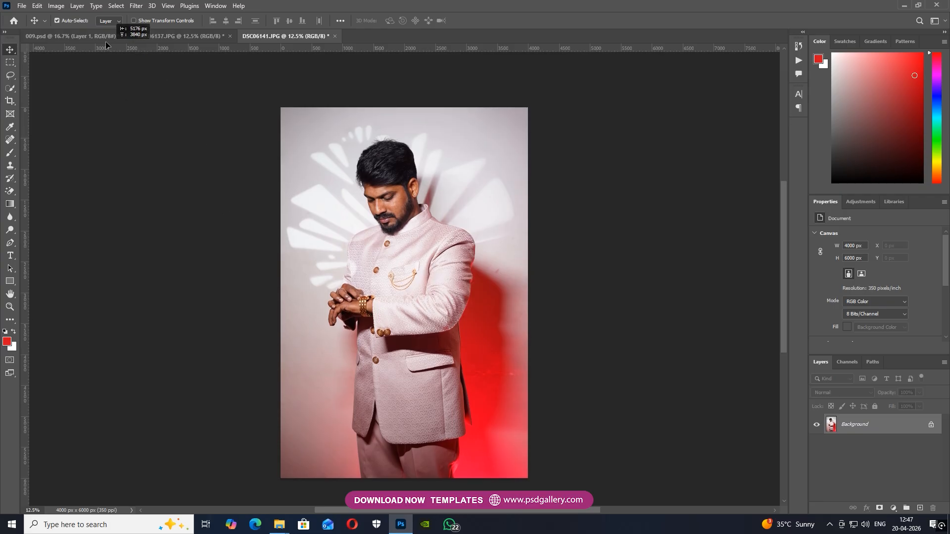
# Place the DSC06141.JPG photo into the 009.psd layout and clip it to the paint splash shape.
pyautogui.hotkey('ctrl', 'Tab')
pyautogui.hotkey('ctrl', '-')
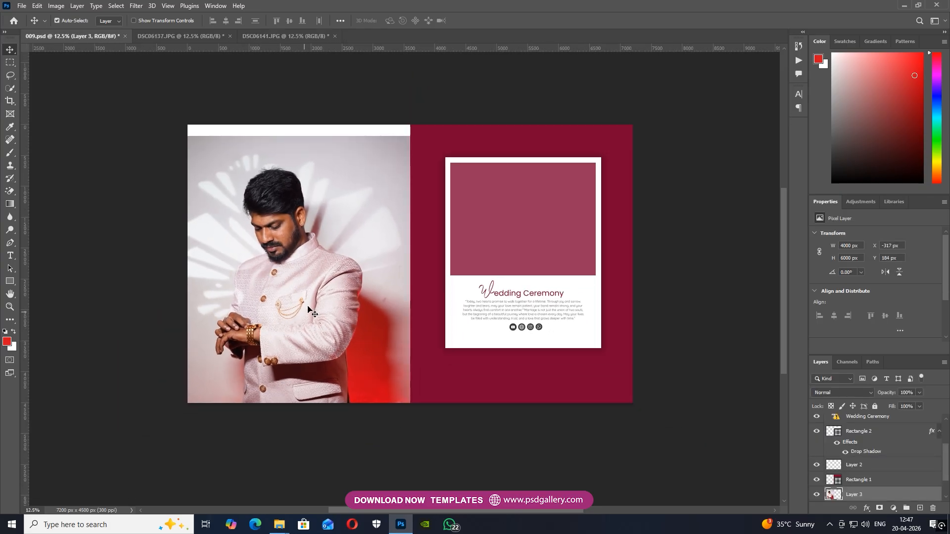
pyautogui.hotkey('ctrl', 'alt', 'g')
# Scale the clipped groom photo to about 65% and centre it within the paint splash.
pyautogui.hotkey('ctrl', 't')
pyautogui.moveTo(417, 138); pyautogui.dragTo(350, 243)
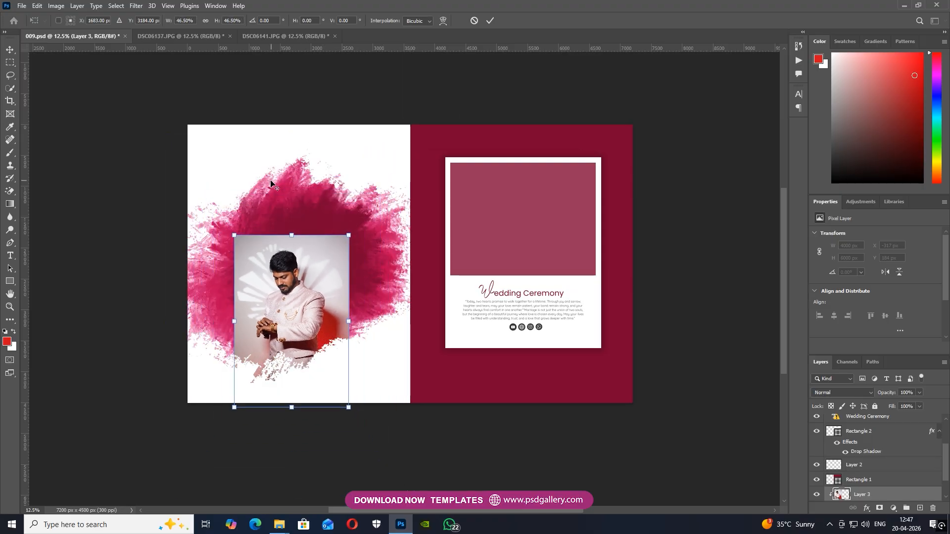
pyautogui.moveTo(280, 310); pyautogui.dragTo(299, 267)
pyautogui.moveTo(368, 200); pyautogui.dragTo(391, 160)
pyautogui.press('Return')
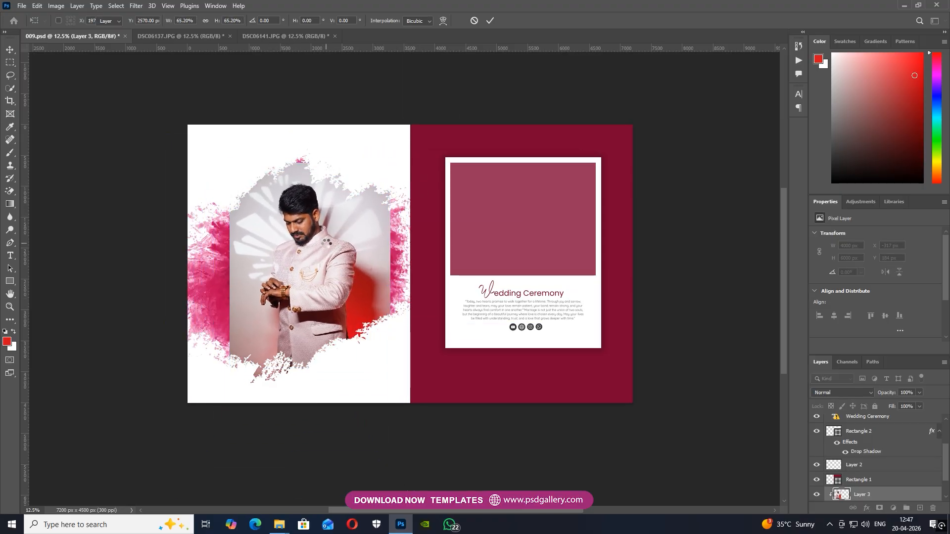
# Select the strip along the photo's left edge and stretch its background outward to fill the splash's left side.
pyautogui.scroll(-1, 327, 255)
pyautogui.scroll(2, 252, 266)
pyautogui.moveTo(251, 266); pyautogui.dragTo(331, 270)
pyautogui.rightClick(352, 299)
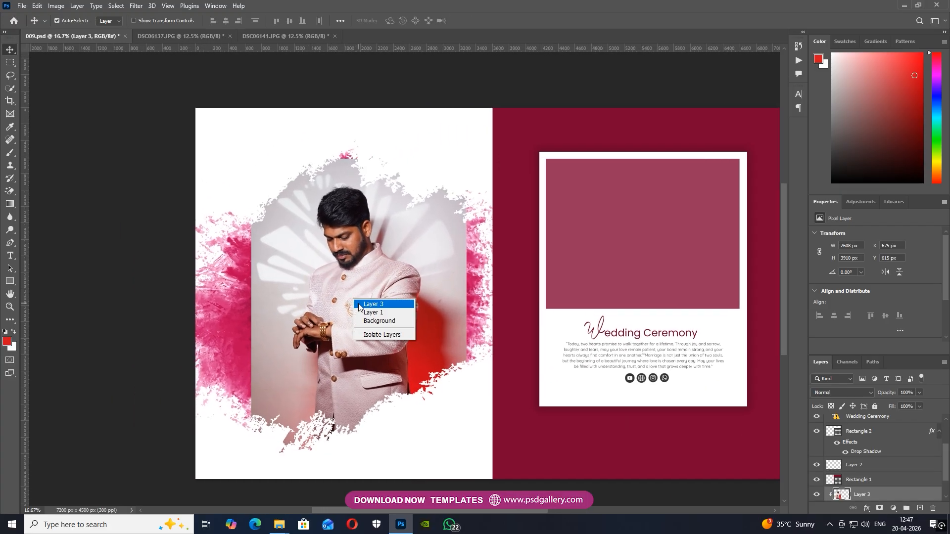
pyautogui.click(364, 303)
pyautogui.scroll(-1, 364, 303)
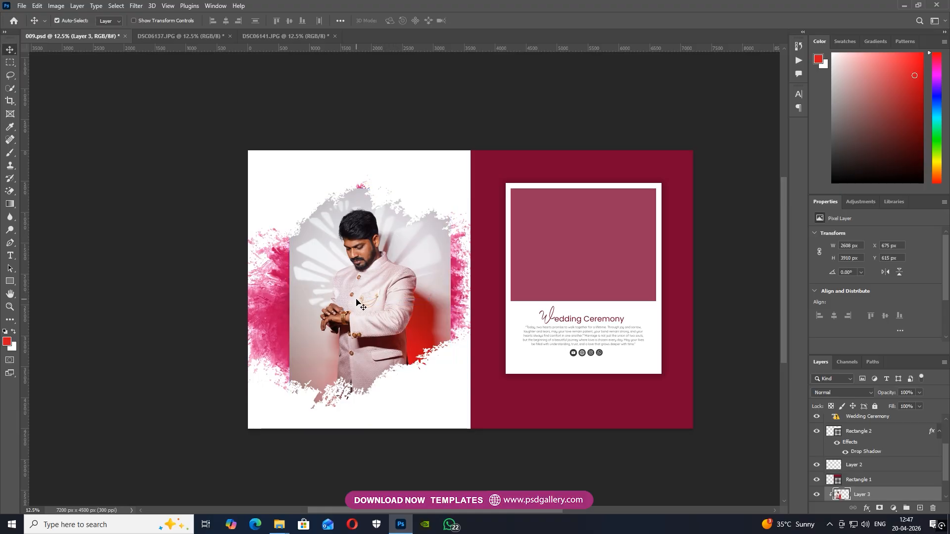
pyautogui.press('m')
pyautogui.moveTo(247, 187); pyautogui.dragTo(293, 411)
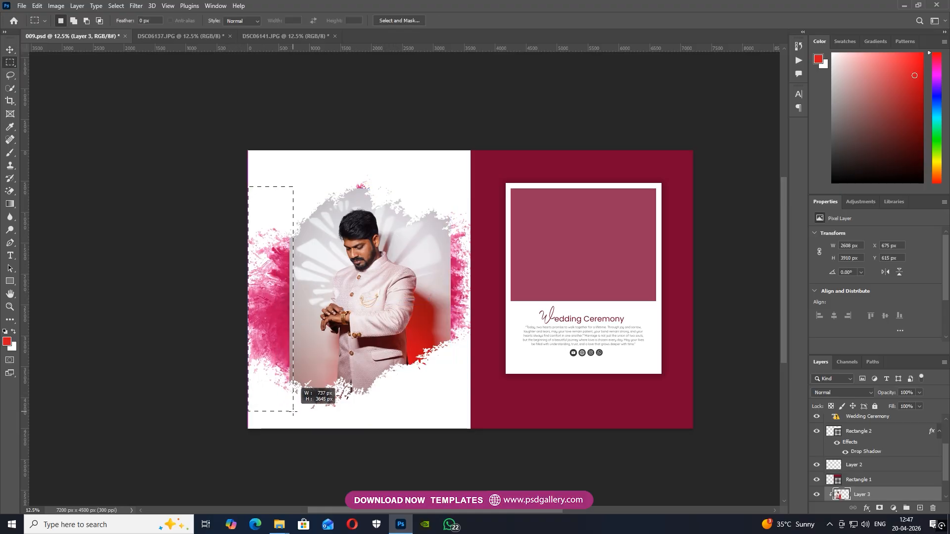
pyautogui.hotkey('ctrl', 't')
pyautogui.hotkey('ctrl', '-')
pyautogui.moveTo(300, 293); pyautogui.dragTo(22, 246)
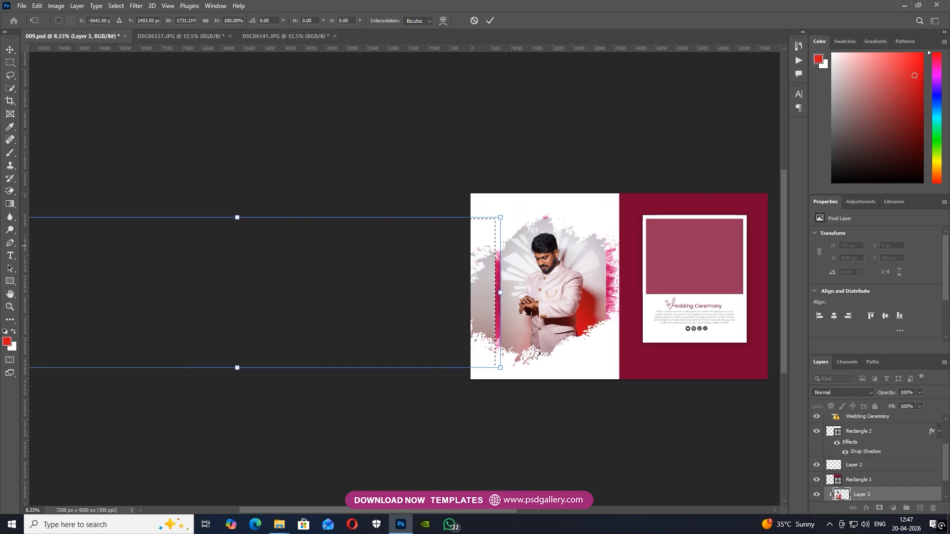
pyautogui.press('Escape')
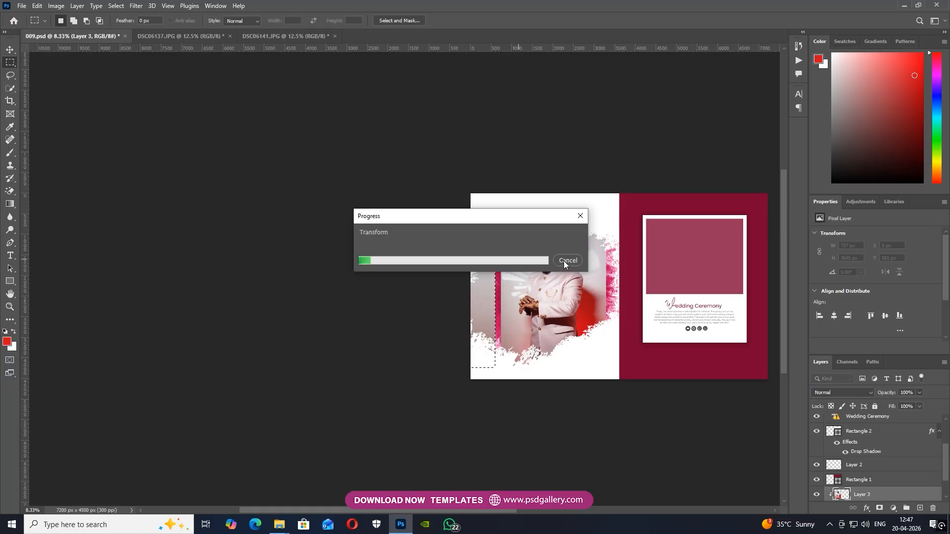
pyautogui.hotkey('ctrl', 'd')
pyautogui.moveTo(537, 272); pyautogui.dragTo(395, 261)
pyautogui.hotkey('ctrl', '+')
pyautogui.hotkey('ctrl', '+')
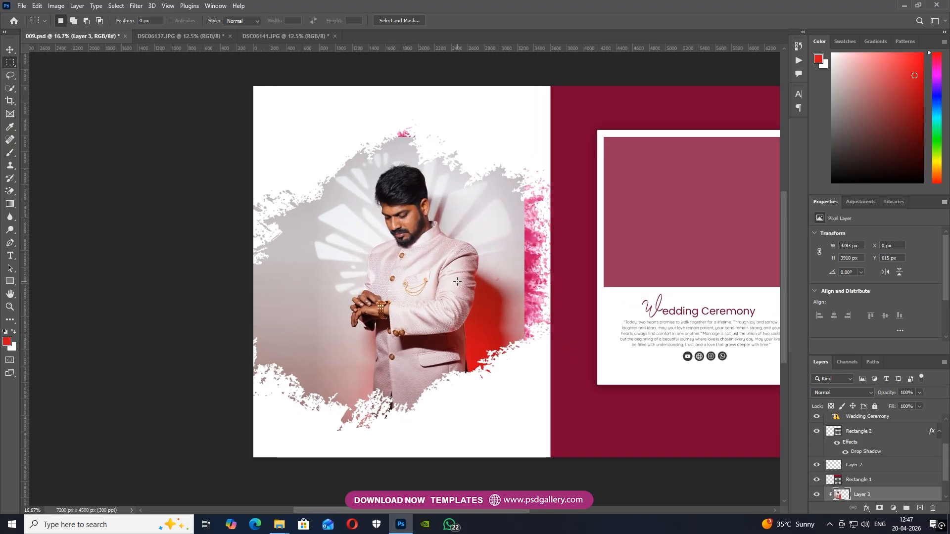
pyautogui.press('v')
pyautogui.rightClick(347, 281)
pyautogui.moveTo(345, 281); pyautogui.dragTo(239, 286)
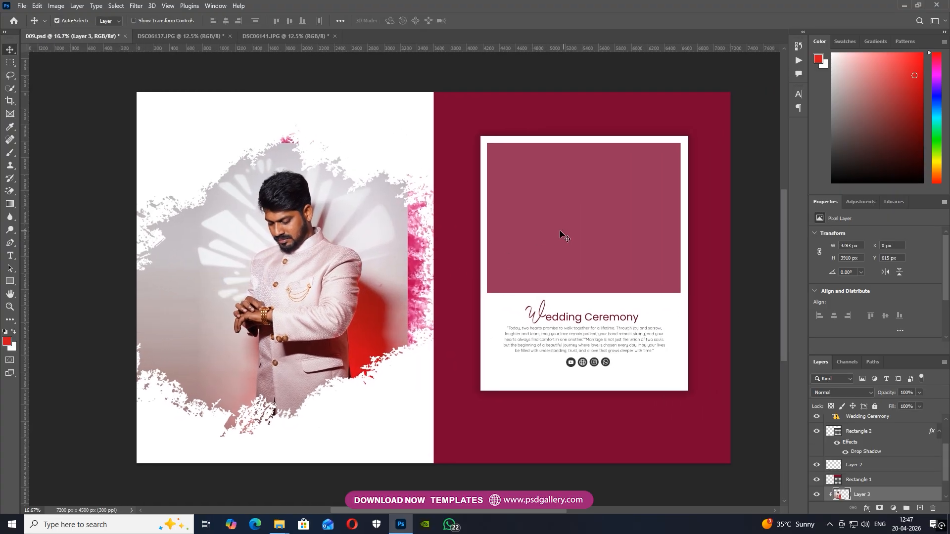
pyautogui.moveTo(484, 139); pyautogui.dragTo(396, 360)
pyautogui.hotkey('ctrl', 'z')
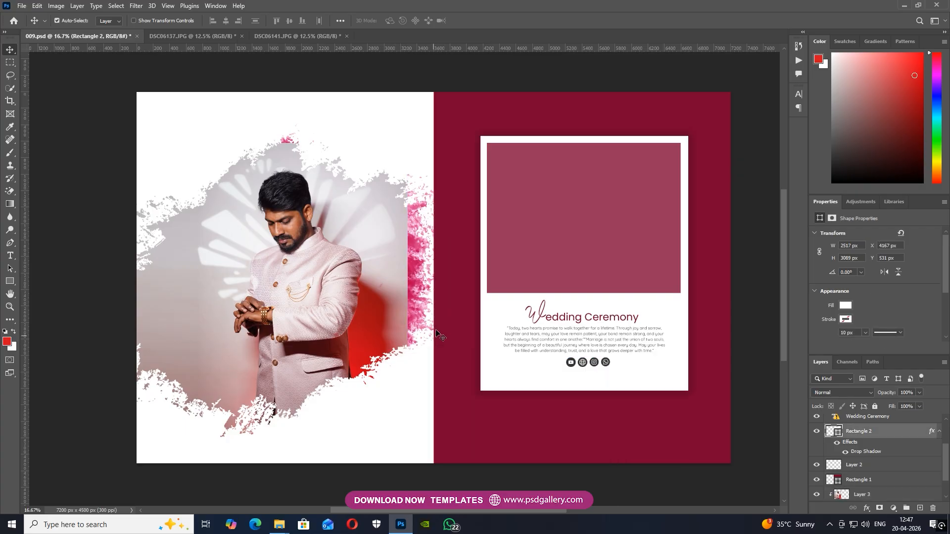
# Select the strip along the photo's right edge on Layer 3 and stretch its background outward to fill the splash's right side.
pyautogui.rightClick(402, 268)
pyautogui.click(408, 273)
pyautogui.rightClick(296, 247)
pyautogui.click(311, 250)
pyautogui.press('m')
pyautogui.moveTo(482, 105); pyautogui.dragTo(397, 381)
pyautogui.hotkey('ctrl', 't')
pyautogui.moveTo(484, 250); pyautogui.dragTo(719, 236)
pyautogui.press('Return')
pyautogui.hotkey('ctrl', 'd')
# Select the strip along the photo's top edge and stretch it upward to cover the splash's upper tip.
pyautogui.moveTo(321, 163); pyautogui.dragTo(336, 204)
pyautogui.moveTo(247, 140); pyautogui.dragTo(399, 193)
pyautogui.hotkey('ctrl', 't')
pyautogui.moveTo(323, 141); pyautogui.dragTo(333, 86)
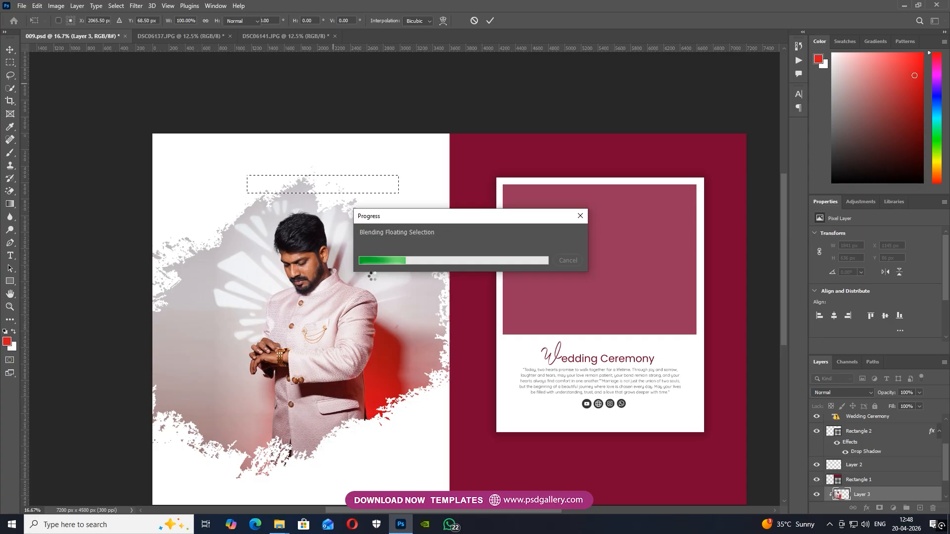
pyautogui.hotkey('ctrl', 'd')
pyautogui.moveTo(348, 306); pyautogui.dragTo(359, 249)
pyautogui.press('v')
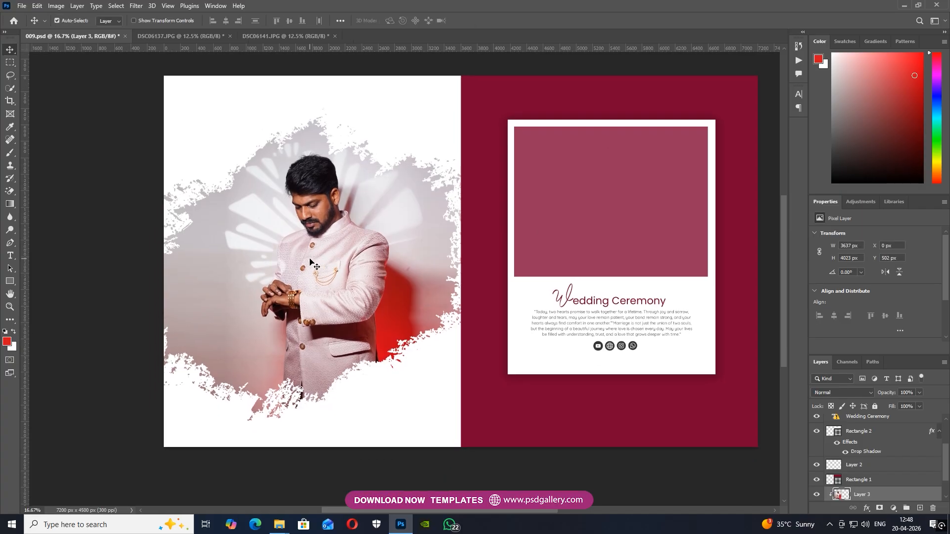
pyautogui.hotkey('ctrl', '+')
pyautogui.rightClick(275, 253)
pyautogui.moveTo(286, 270); pyautogui.dragTo(330, 279)
pyautogui.rightClick(333, 281)
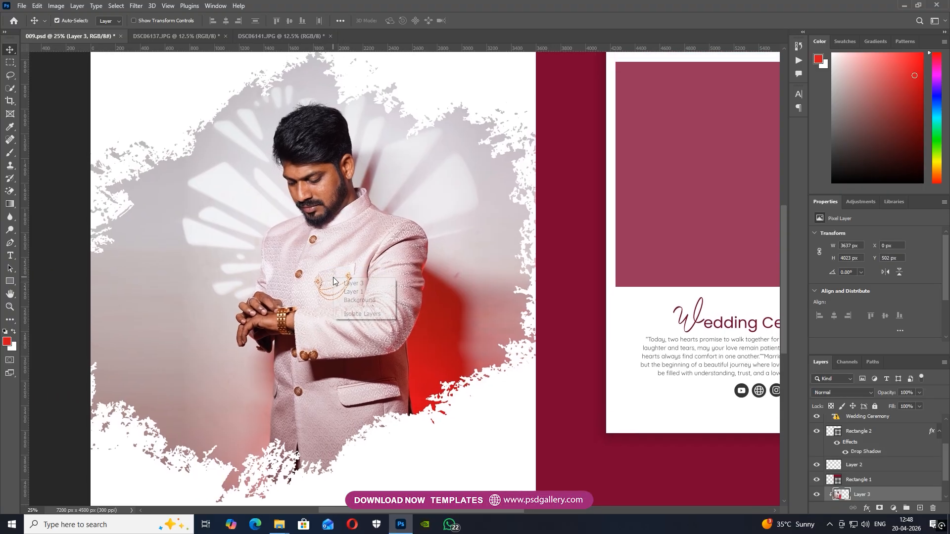
pyautogui.press('Escape')
# Sample the red shadow beside the groom and set a slightly brighter red as the foreground colour.
pyautogui.press('i')
pyautogui.moveTo(428, 327)
pyautogui.mouseDown()
pyautogui.moveTo(403, 366)
pyautogui.moveTo(414, 376)
pyautogui.mouseUp()
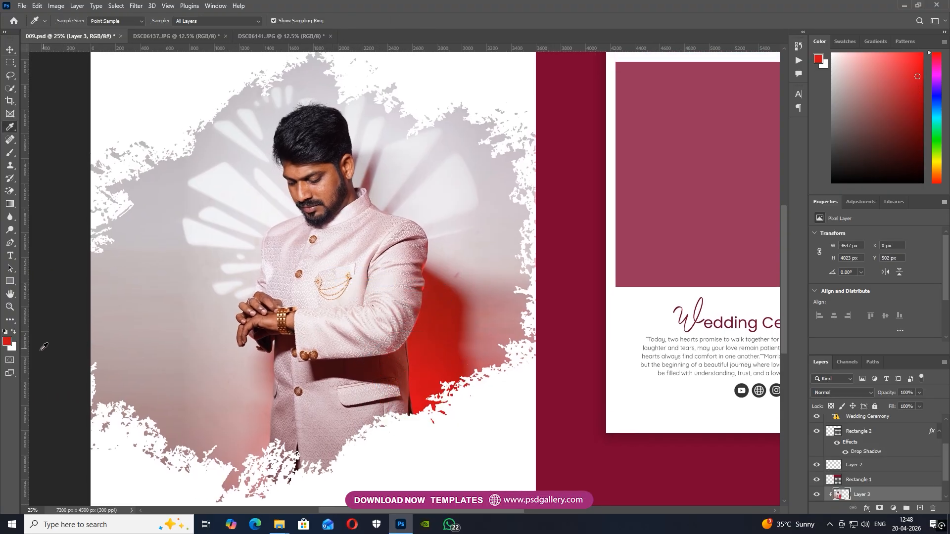
pyautogui.click(7, 341)
pyautogui.moveTo(687, 174); pyautogui.dragTo(680, 169)
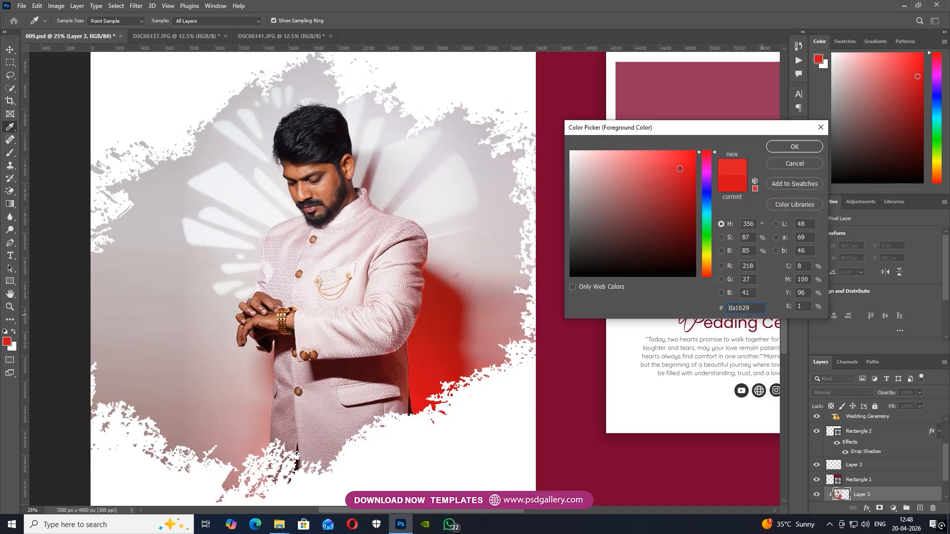
pyautogui.click(774, 148)
# Create a layer above the photo and paint a soft red glow on the splash's left side with a 2500 px brush.
pyautogui.press('b')
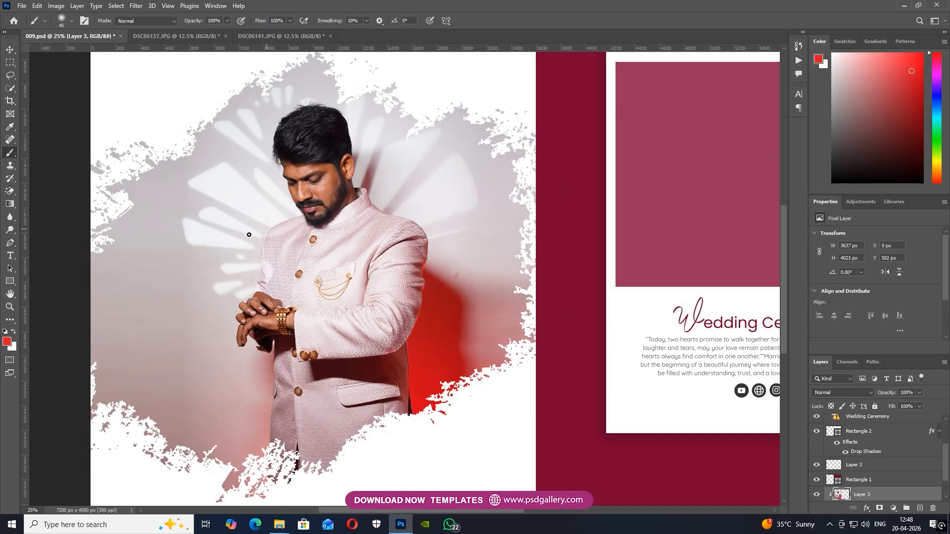
pyautogui.hotkey('ctrl', '-')
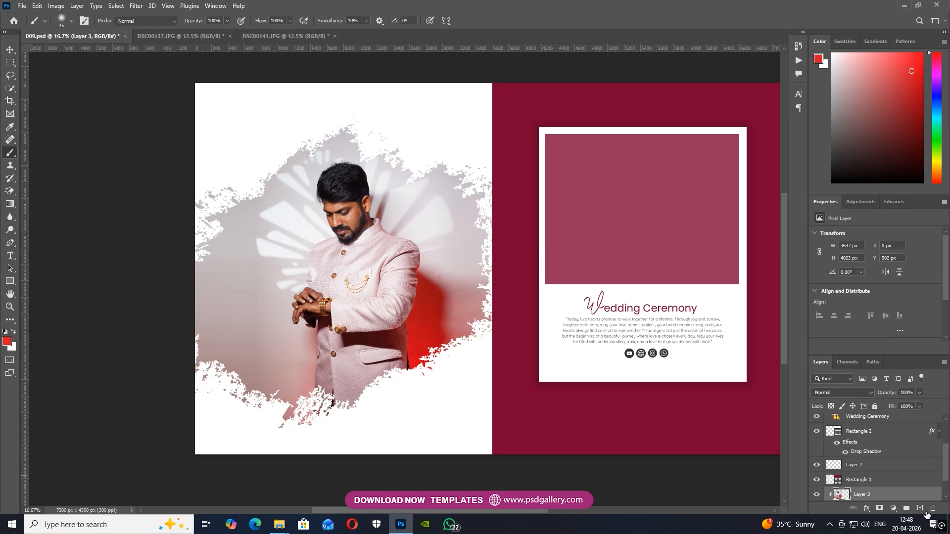
pyautogui.click(920, 508)
pyautogui.press(']')
pyautogui.press(']')
pyautogui.press(']')
pyautogui.press(']')
pyautogui.press(']')
pyautogui.press(']')
pyautogui.press(']')
pyautogui.press(']')
pyautogui.press(']')
pyautogui.press(']')
pyautogui.click(226, 322)
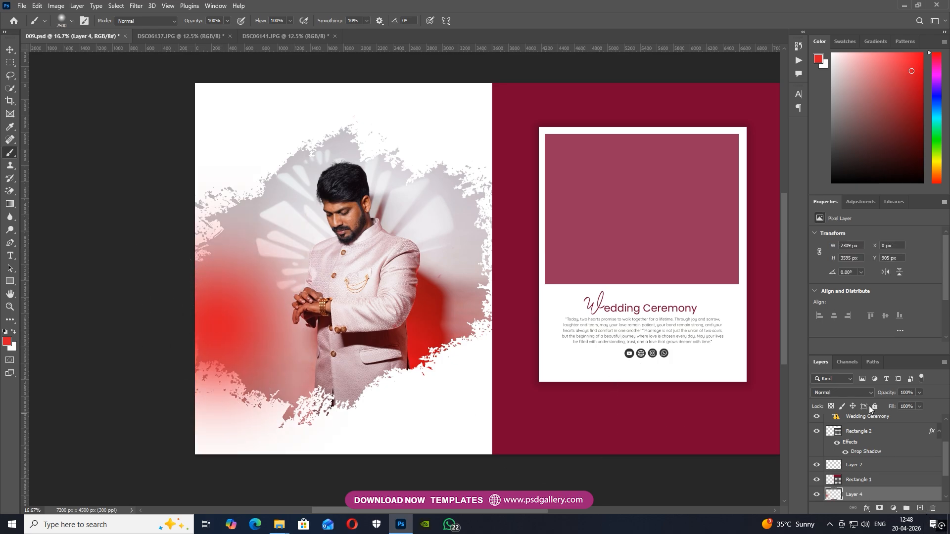
# Set the red glow layer's blend mode to Vivid Light and its opacity to 76%.
pyautogui.click(841, 392)
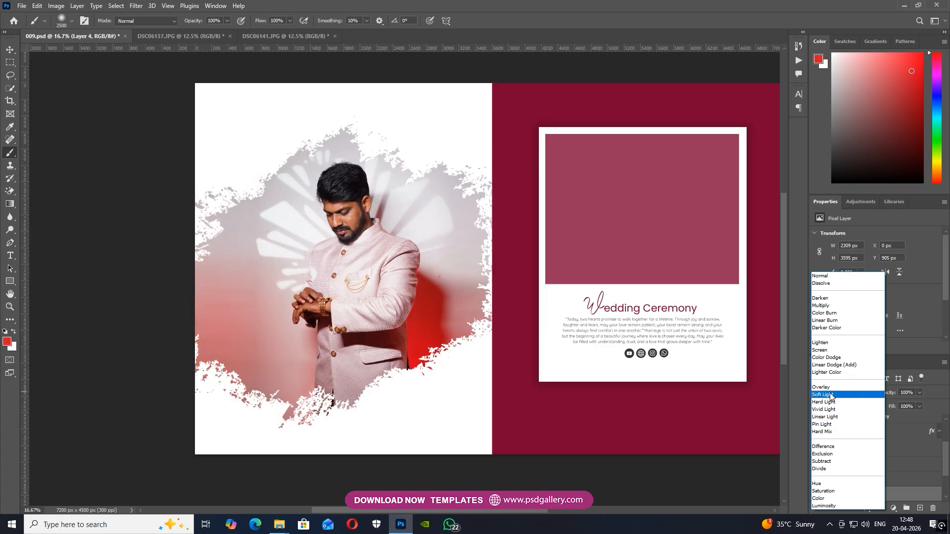
pyautogui.click(823, 394)
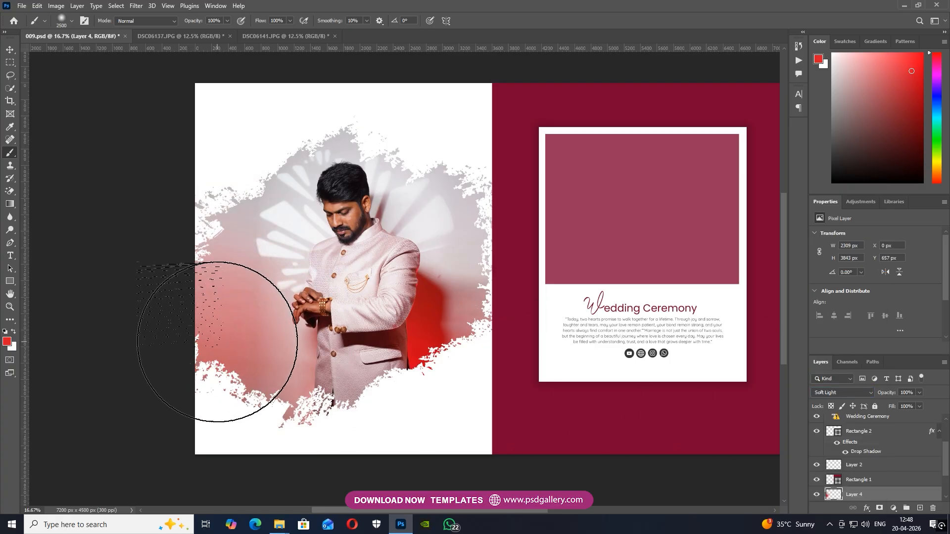
pyautogui.click(841, 392)
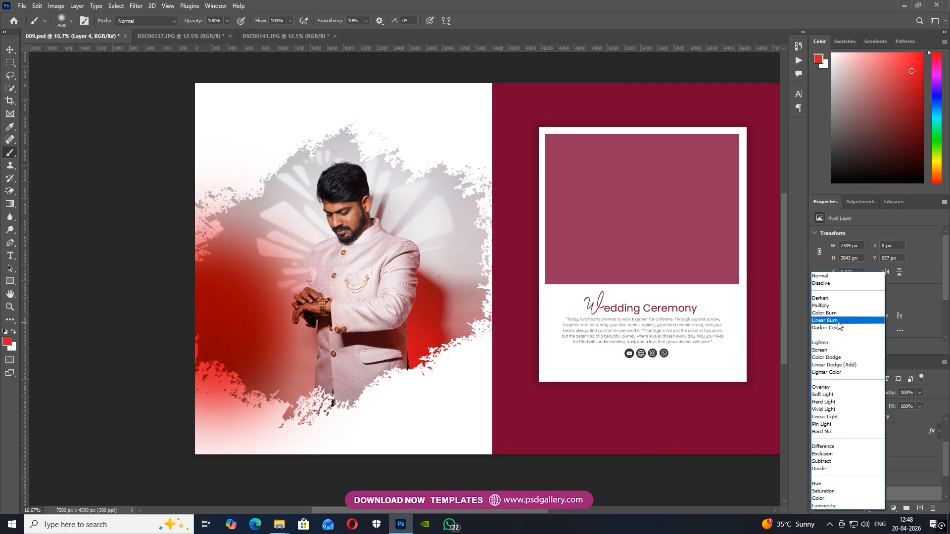
pyautogui.click(824, 410)
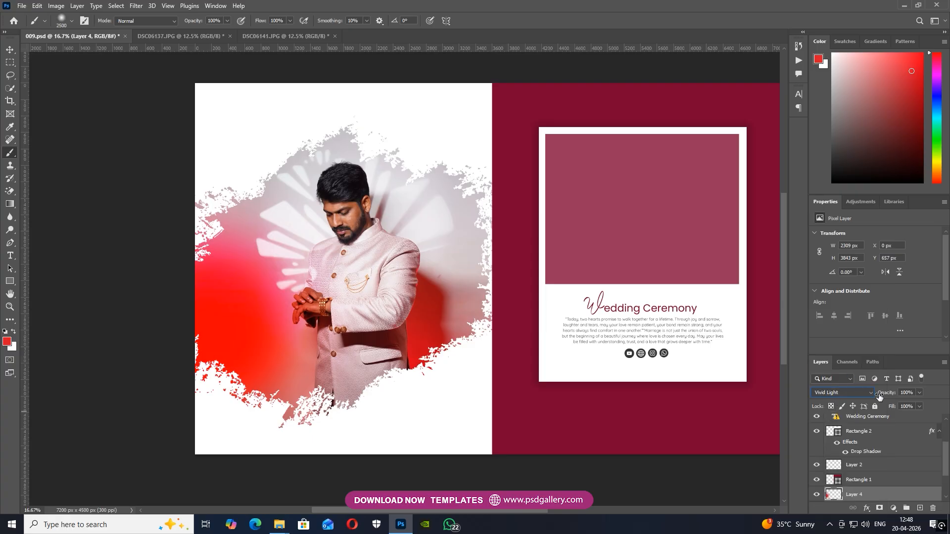
pyautogui.moveTo(863, 397); pyautogui.dragTo(857, 396)
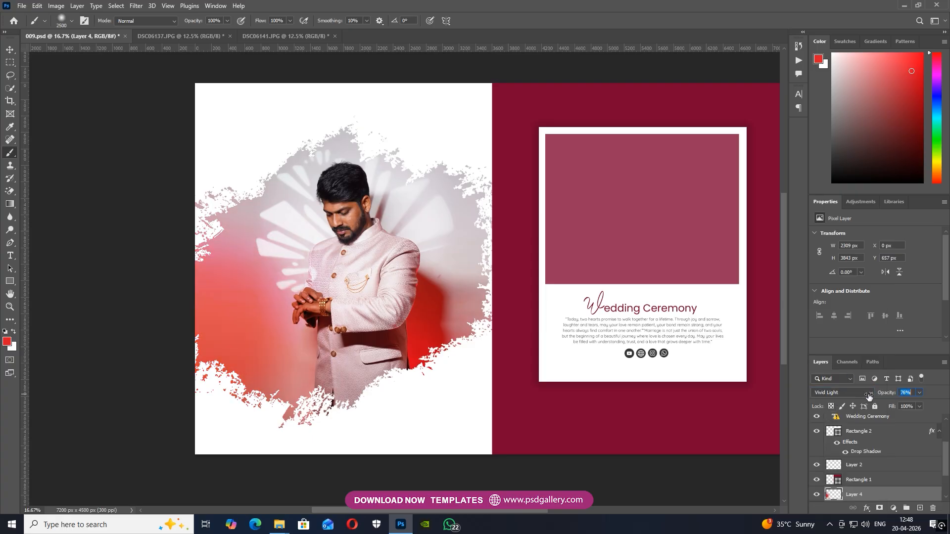
# Paint more red glow up the splash's left side and along its right side.
pyautogui.moveTo(223, 403)
pyautogui.mouseDown()
pyautogui.moveTo(211, 328)
pyautogui.moveTo(219, 153)
pyautogui.moveTo(152, 154)
pyautogui.moveTo(214, 219)
pyautogui.mouseUp()
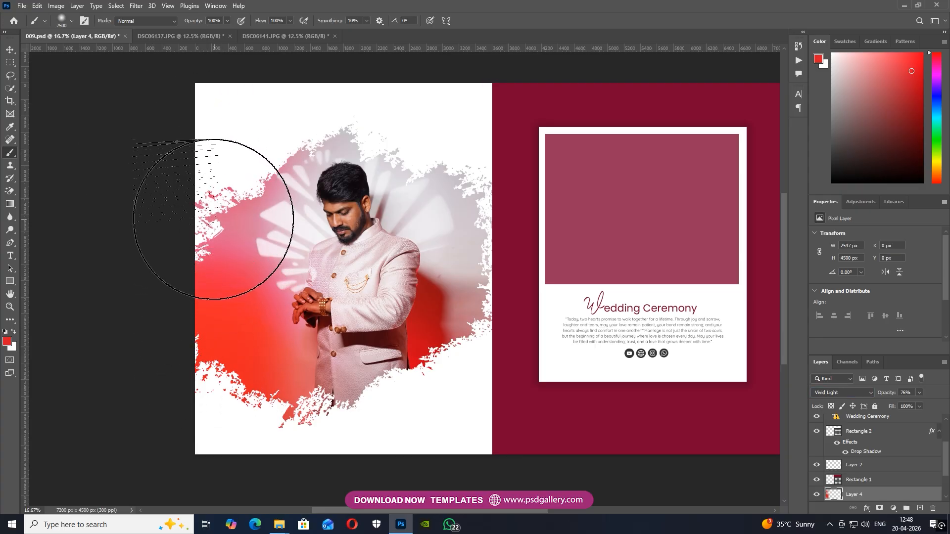
pyautogui.moveTo(499, 187)
pyautogui.mouseDown()
pyautogui.moveTo(530, 222)
pyautogui.moveTo(532, 246)
pyautogui.moveTo(501, 293)
pyautogui.moveTo(552, 311)
pyautogui.mouseUp()
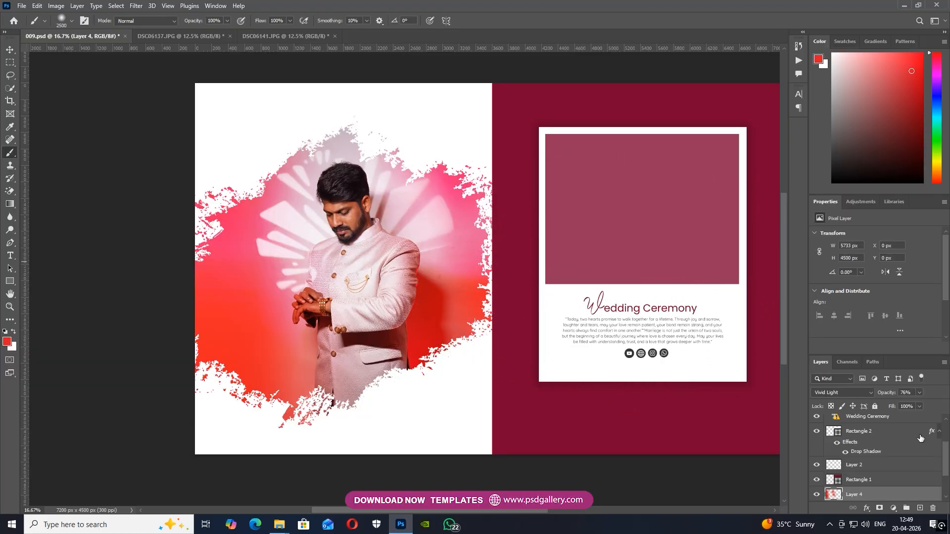
# Reduce the red glow layer's saturation to -14 with Hue/Saturation.
pyautogui.hotkey('ctrl', 'u')
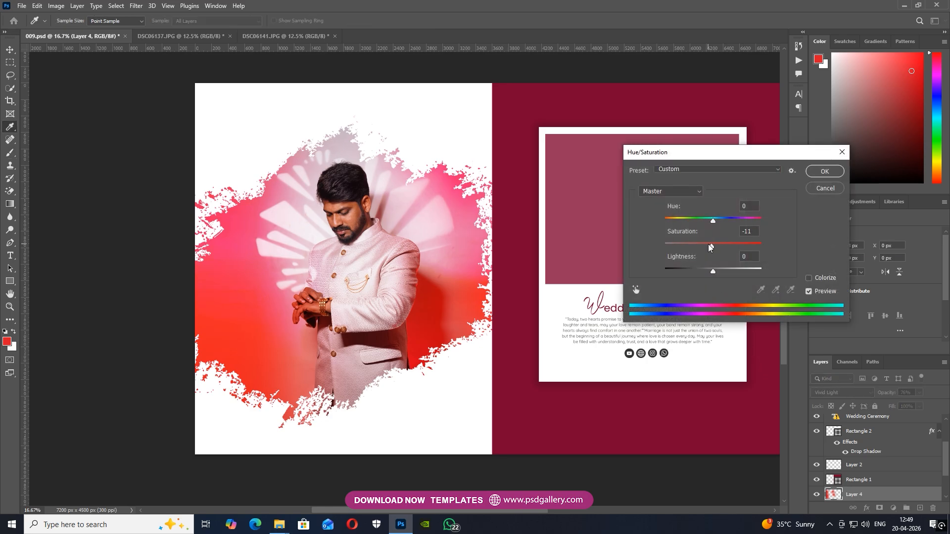
pyautogui.moveTo(710, 247); pyautogui.dragTo(707, 247)
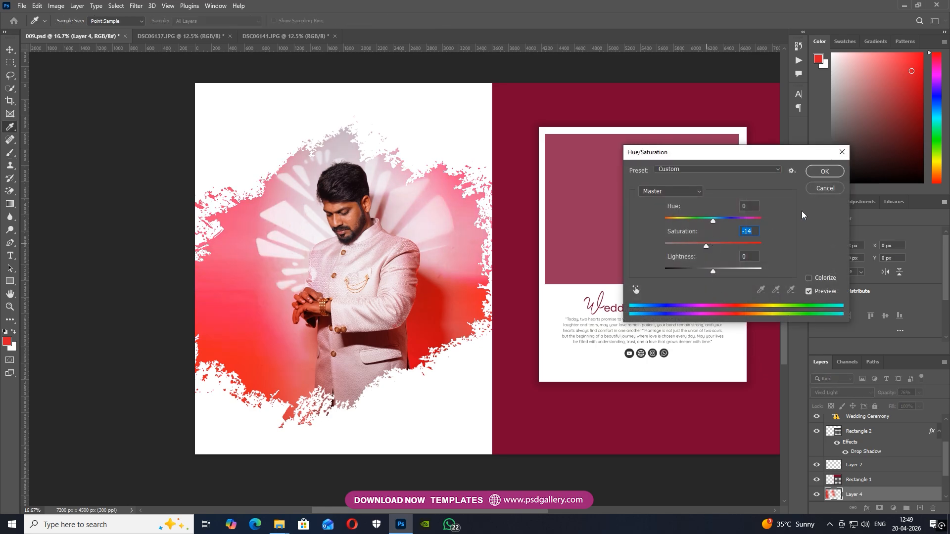
pyautogui.click(825, 172)
# Try shifting the red glow layer over the photo and adjusting its opacity.
pyautogui.hscroll(-3, 452, 219)
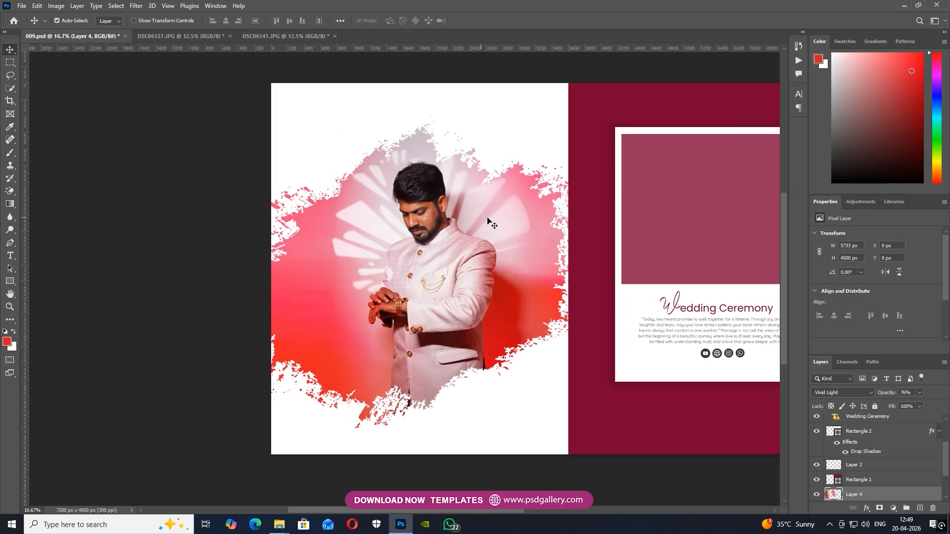
pyautogui.hscroll(2, 492, 224)
pyautogui.rightClick(393, 269)
pyautogui.click(396, 266)
pyautogui.rightClick(300, 328)
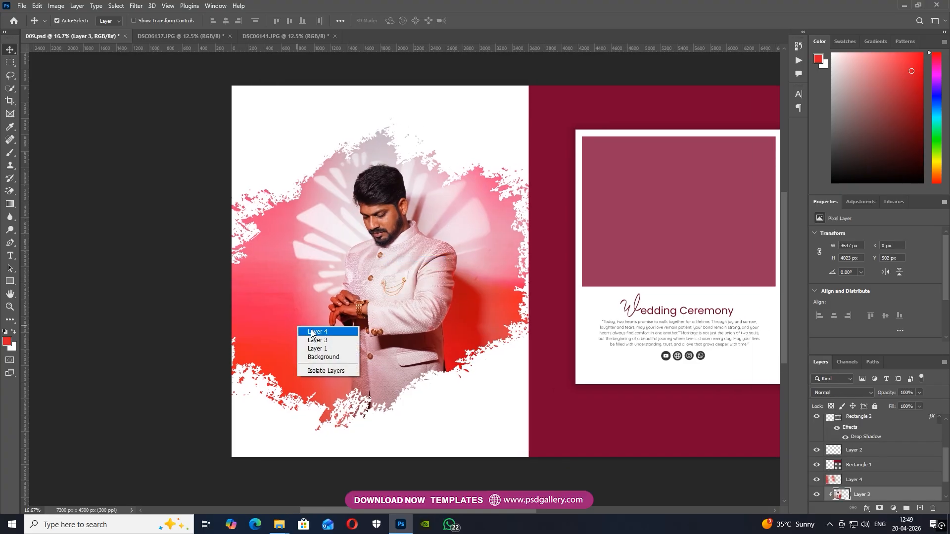
pyautogui.click(316, 332)
pyautogui.moveTo(279, 305); pyautogui.dragTo(342, 297)
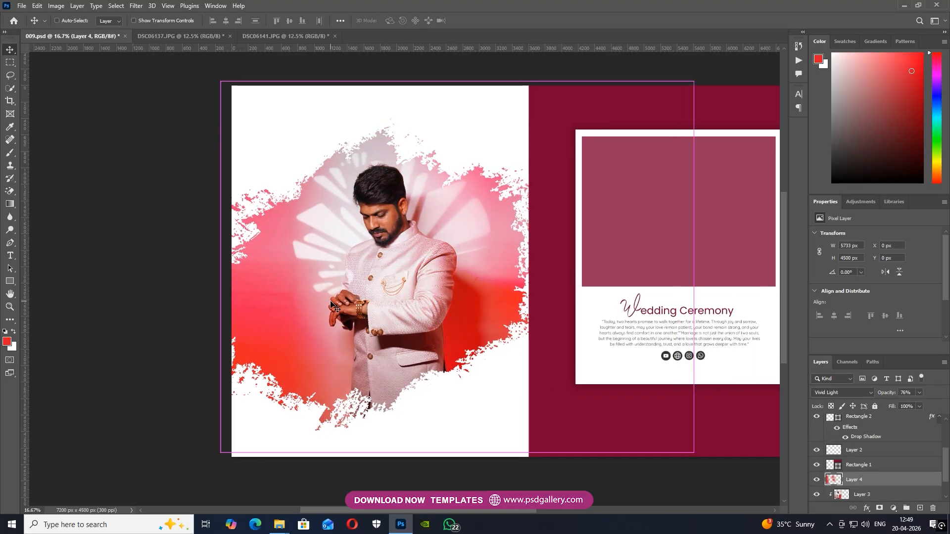
pyautogui.moveTo(875, 394); pyautogui.dragTo(902, 394)
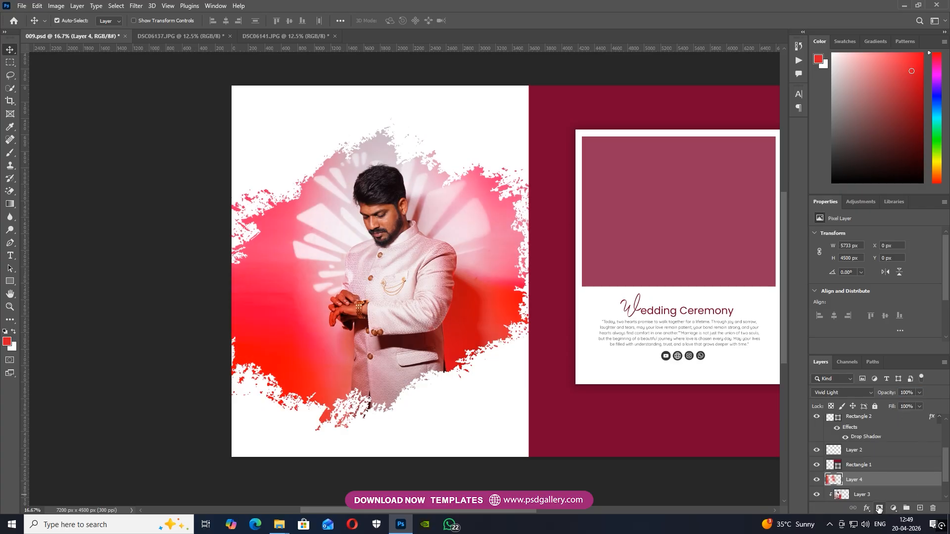
# Add a layer mask to the red glow layer and paint black on it over the groom's hands.
pyautogui.click(879, 509)
pyautogui.click(14, 331)
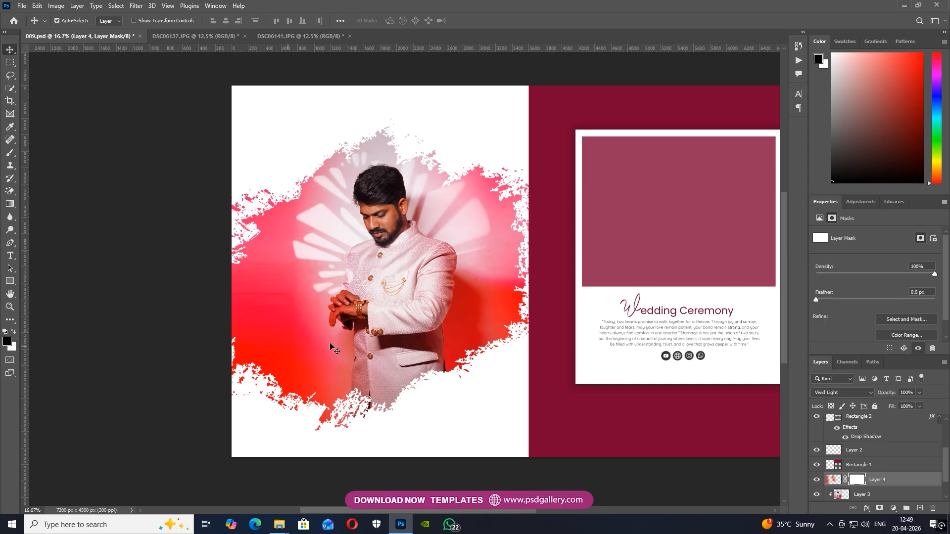
pyautogui.press('b')
pyautogui.moveTo(359, 320); pyautogui.dragTo(342, 330)
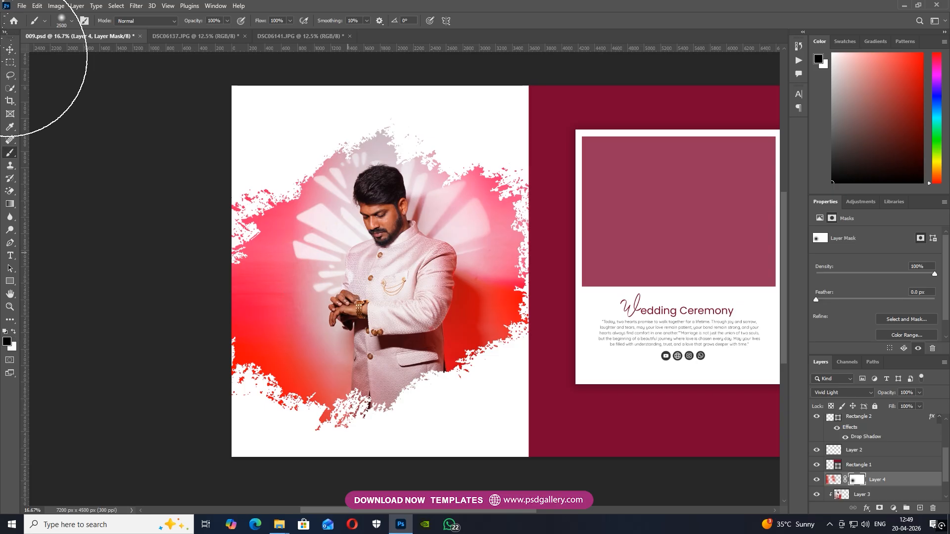
pyautogui.hotkey('ctrl', '+')
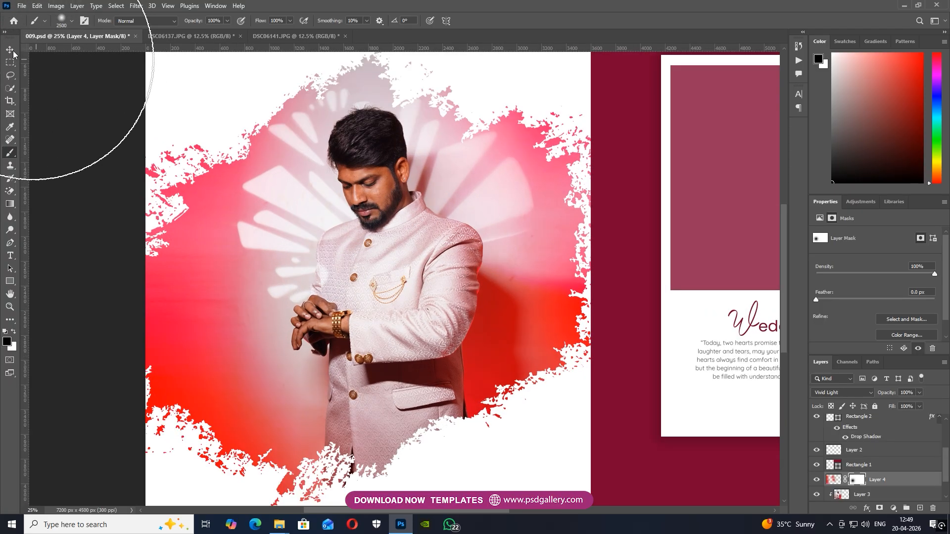
# Release the groom photo layer under the red glow from its clipping mask.
pyautogui.click(10, 49)
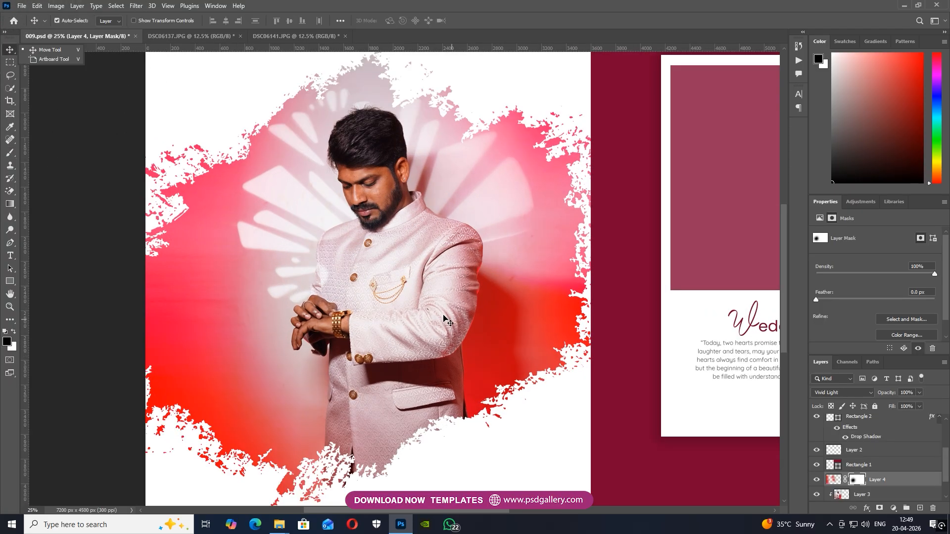
pyautogui.hotkey('ctrl', '-')
pyautogui.rightClick(352, 292)
pyautogui.click(367, 298)
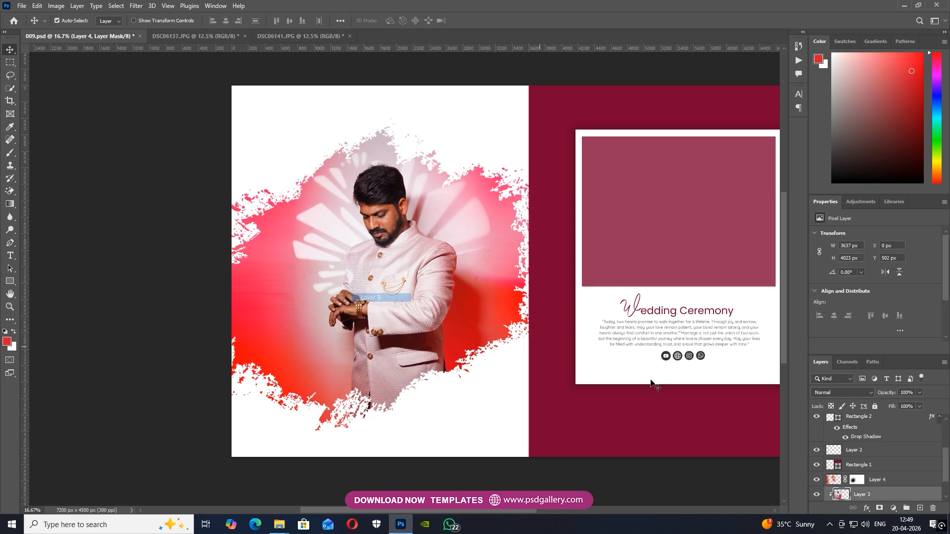
pyautogui.keyDown('shift'); pyautogui.click(883, 479); pyautogui.keyUp('shift')
pyautogui.rightClick(884, 479)
pyautogui.rightClick(879, 495)
pyautogui.rightClick(879, 495)
pyautogui.click(879, 495)
pyautogui.click(866, 498)
pyautogui.rightClick(866, 497)
pyautogui.click(849, 265)
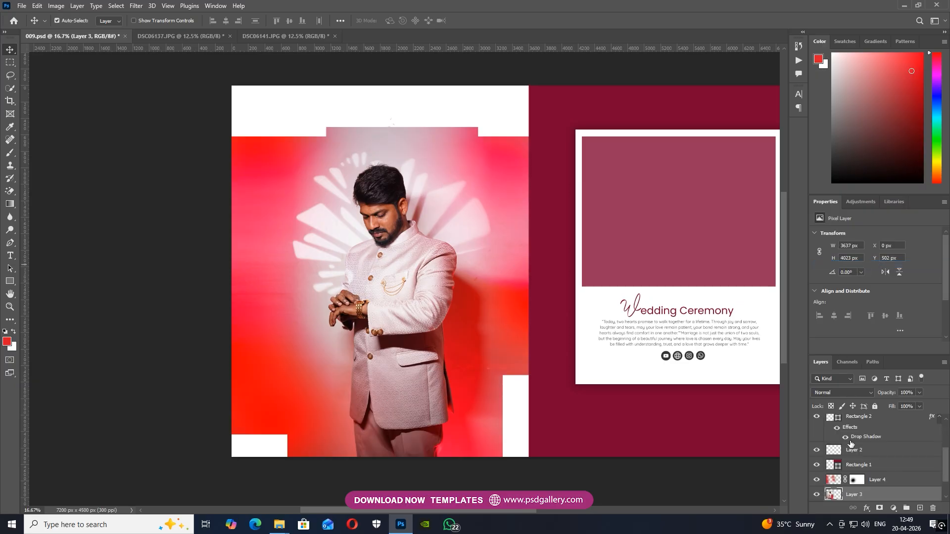
# Merge the groom photo with the red glow layer and clip the merged layer to the paint splash.
pyautogui.keyDown('shift'); pyautogui.click(883, 482); pyautogui.keyUp('shift')
pyautogui.rightClick(884, 481)
pyautogui.click(849, 349)
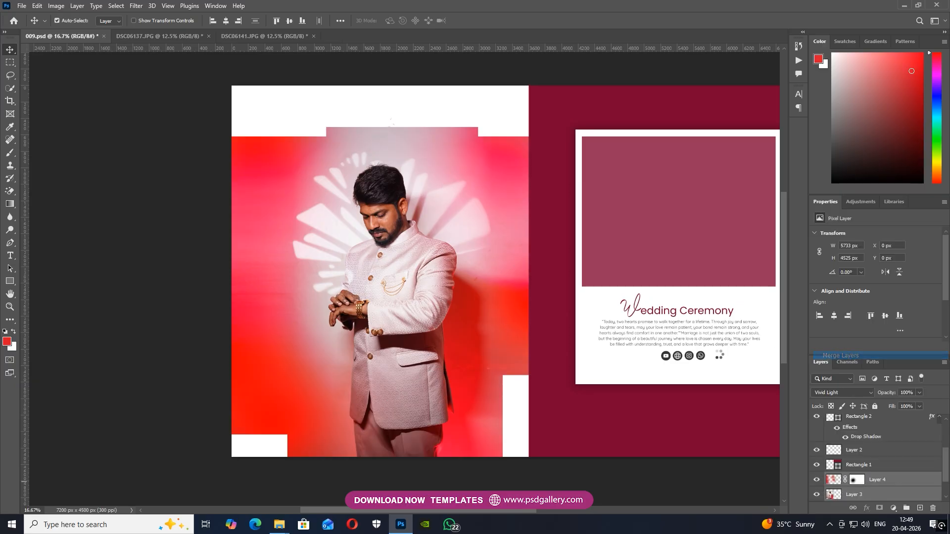
pyautogui.hotkey('ctrl', '-')
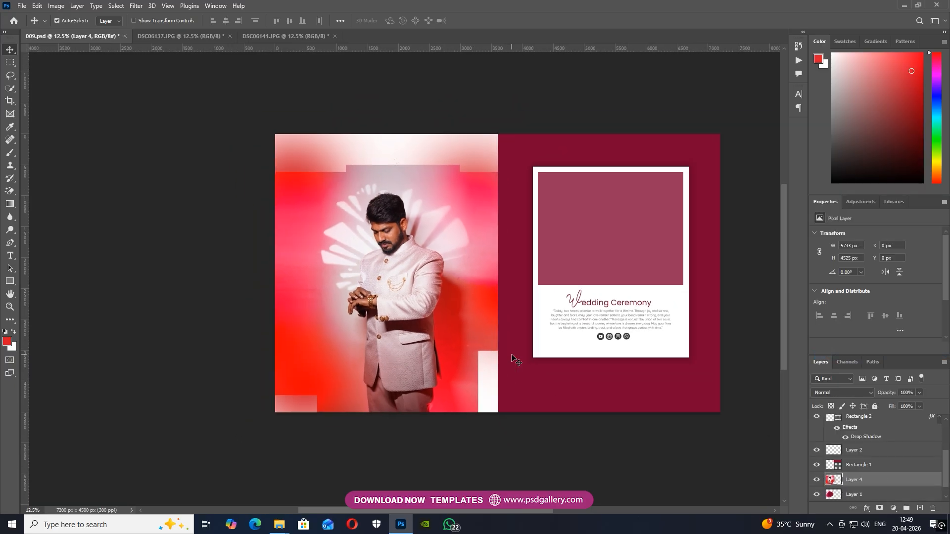
pyautogui.hotkey('ctrl', 'alt', 'g')
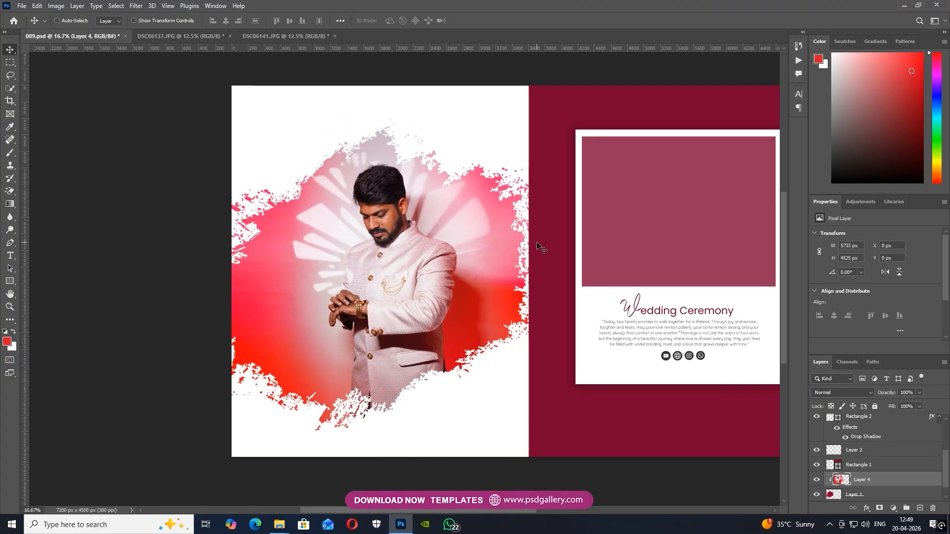
# Replace the "Wedding Ceremony" heading on the white card with "Groom".
pyautogui.hotkey('ctrl', '+')
pyautogui.hotkey('ctrl', '+')
pyautogui.hscroll(1, 454, 253)
pyautogui.hotkey('ctrl', '+')
pyautogui.hotkey('ctrl', '+')
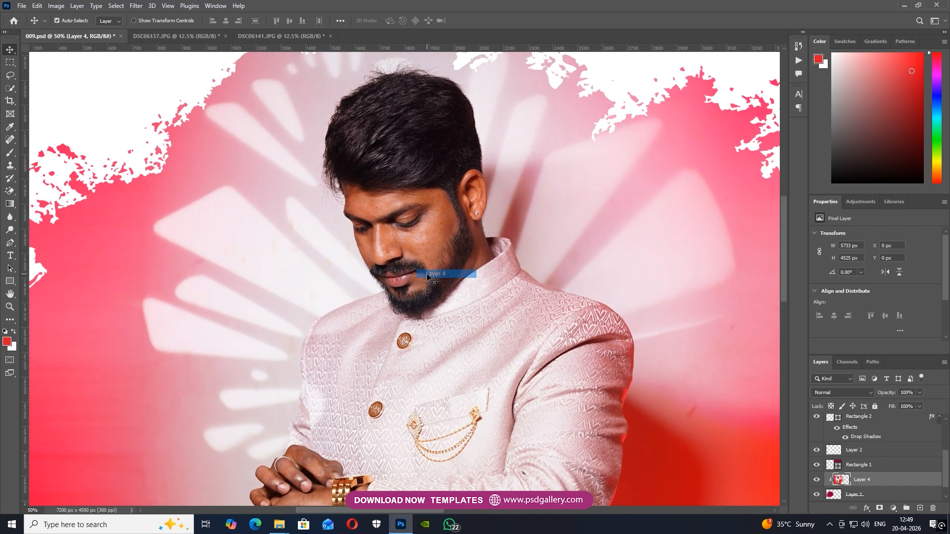
pyautogui.hscroll(10, 424, 269)
pyautogui.click(534, 253)
pyautogui.hotkey('ctrl', '-')
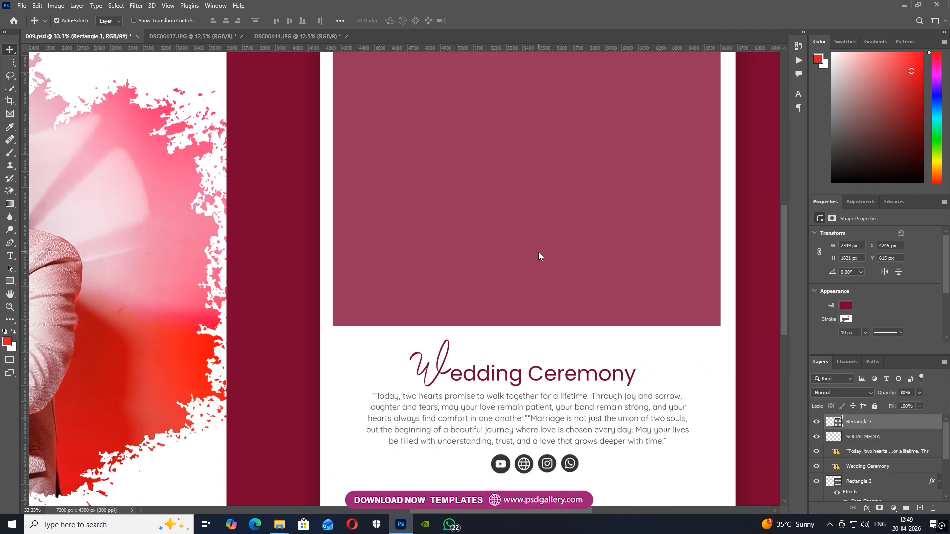
pyautogui.hscroll(1, 529, 307)
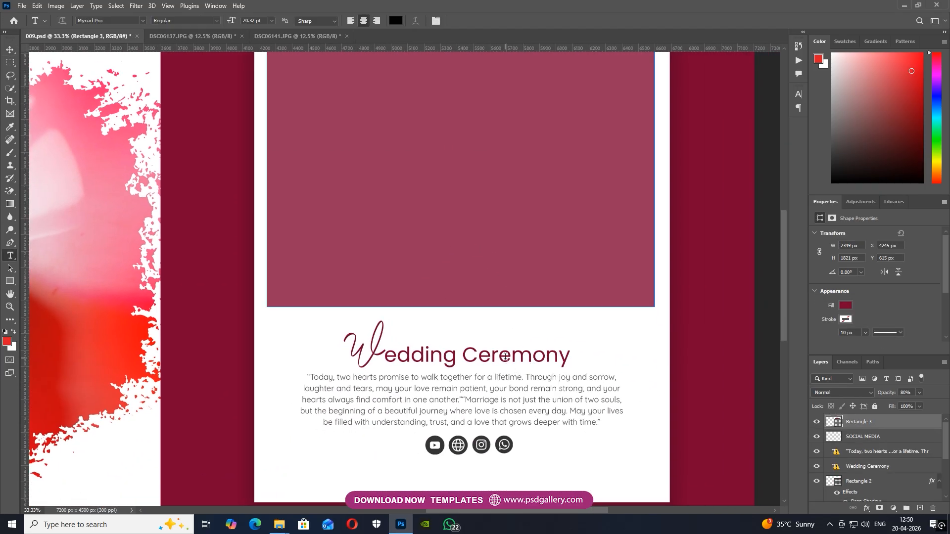
pyautogui.doubleClick(507, 360)
pyautogui.click(555, 241)
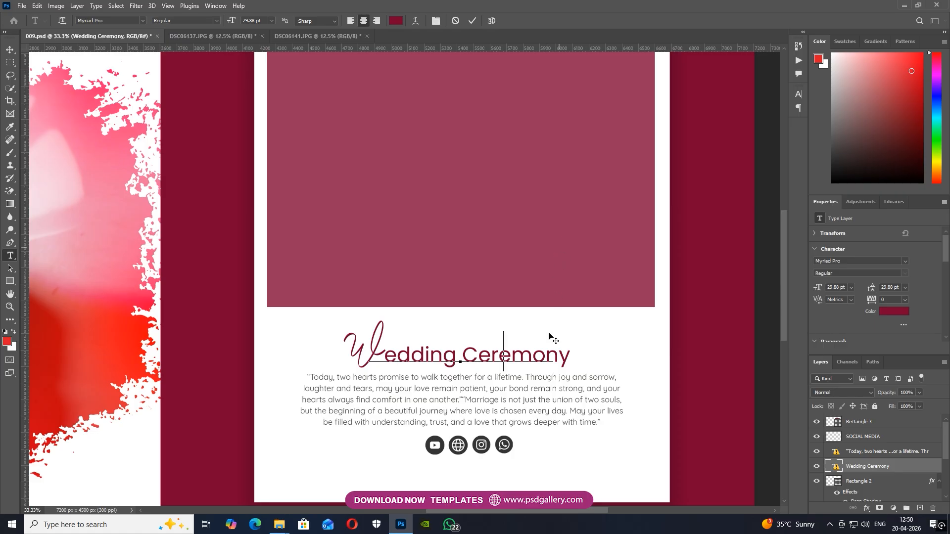
pyautogui.write('G')
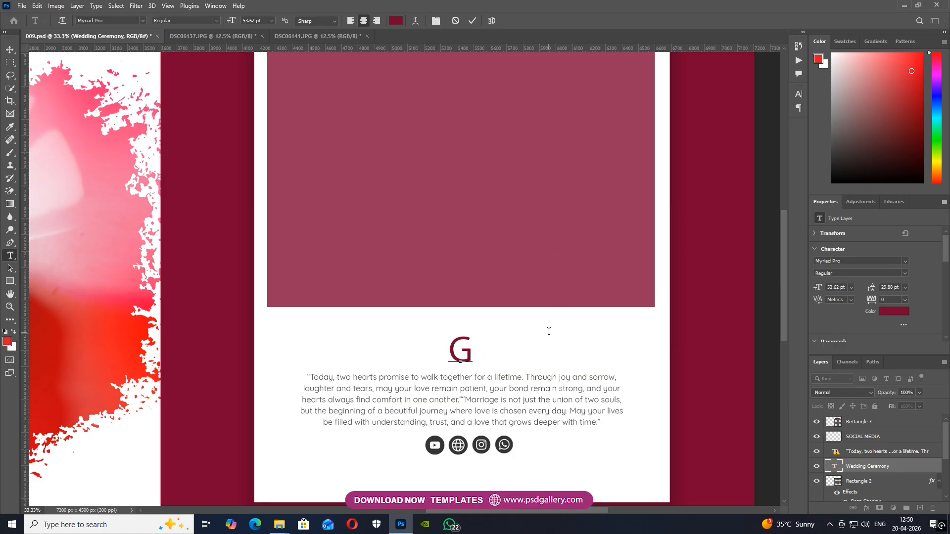
pyautogui.write('room')
# Set the whole "Groom" heading in Caviar Dreams Bold.
pyautogui.hotkey('ctrl', 'a')
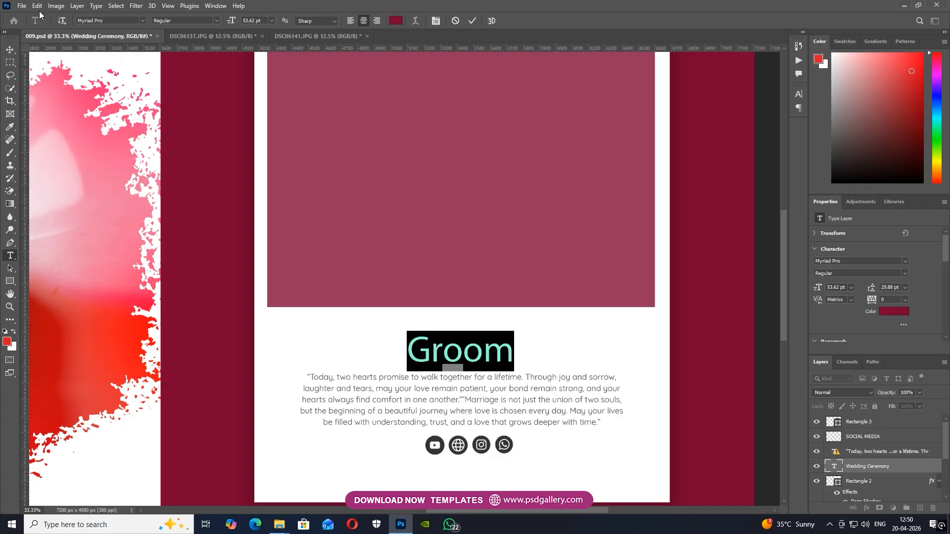
pyautogui.click(139, 20)
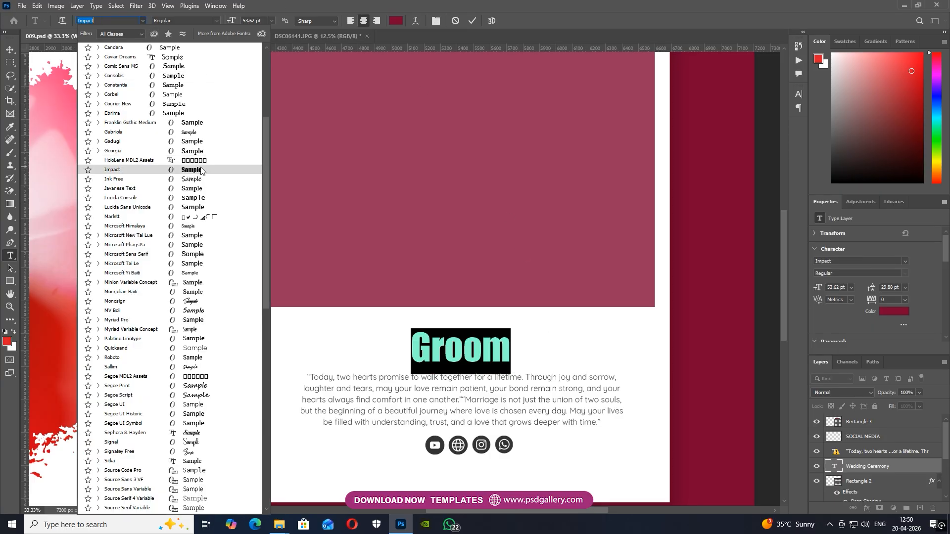
pyautogui.moveTo(263, 164); pyautogui.dragTo(265, 94)
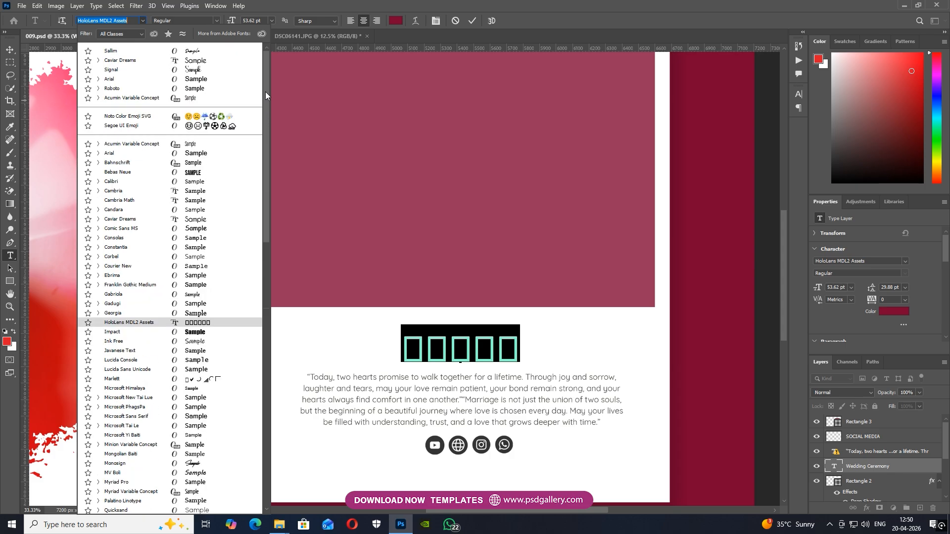
pyautogui.click(193, 61)
pyautogui.click(204, 20)
pyautogui.click(203, 46)
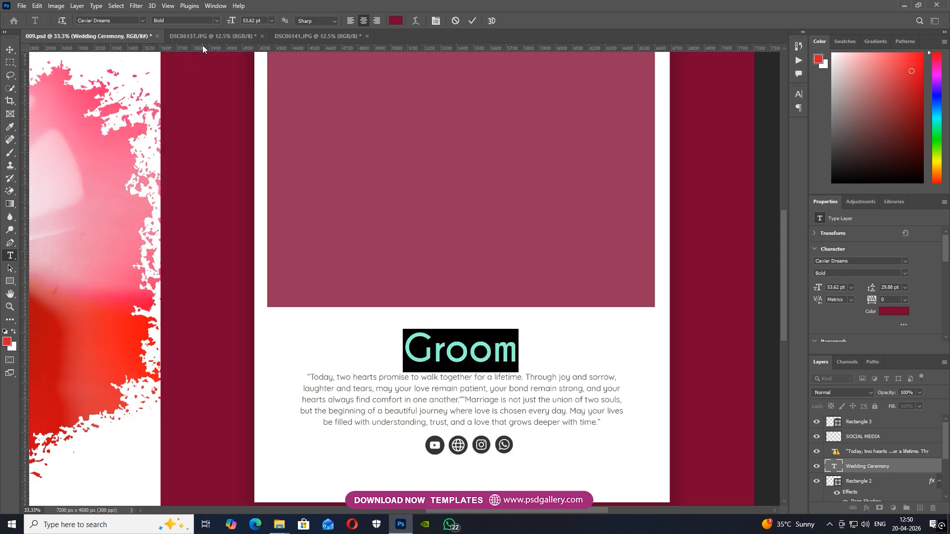
pyautogui.click(472, 21)
pyautogui.scroll(-2, 473, 346)
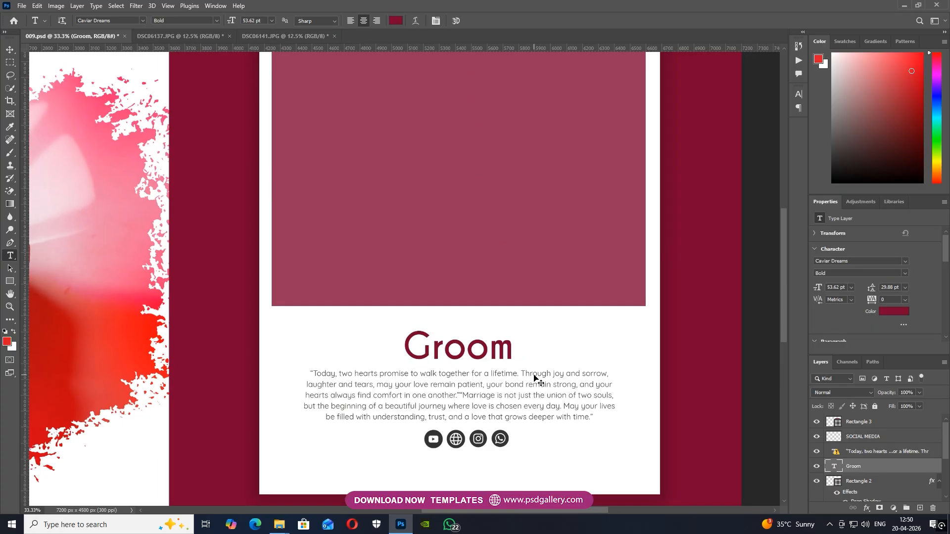
pyautogui.scroll(1, 184, 290)
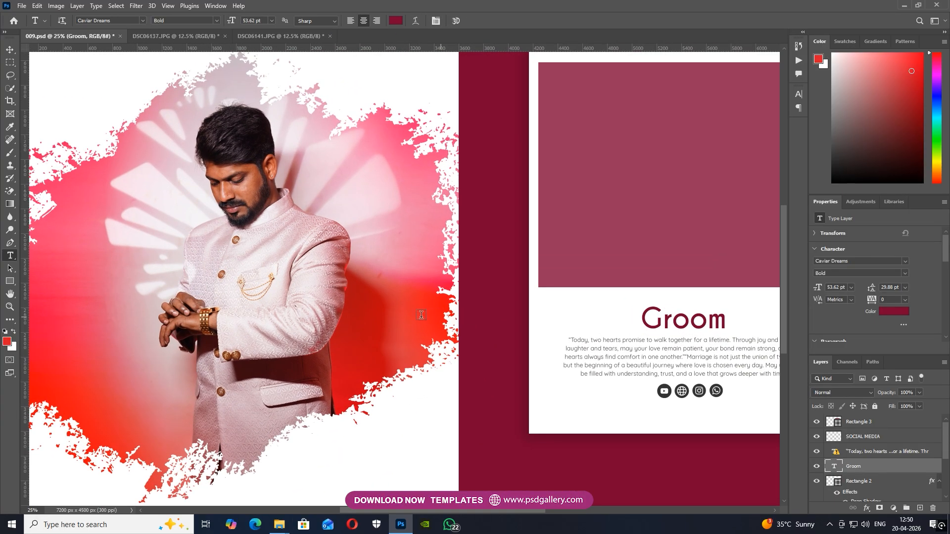
pyautogui.press('v')
pyautogui.moveTo(302, 307); pyautogui.dragTo(450, 307)
pyautogui.rightClick(416, 233)
pyautogui.click(426, 240)
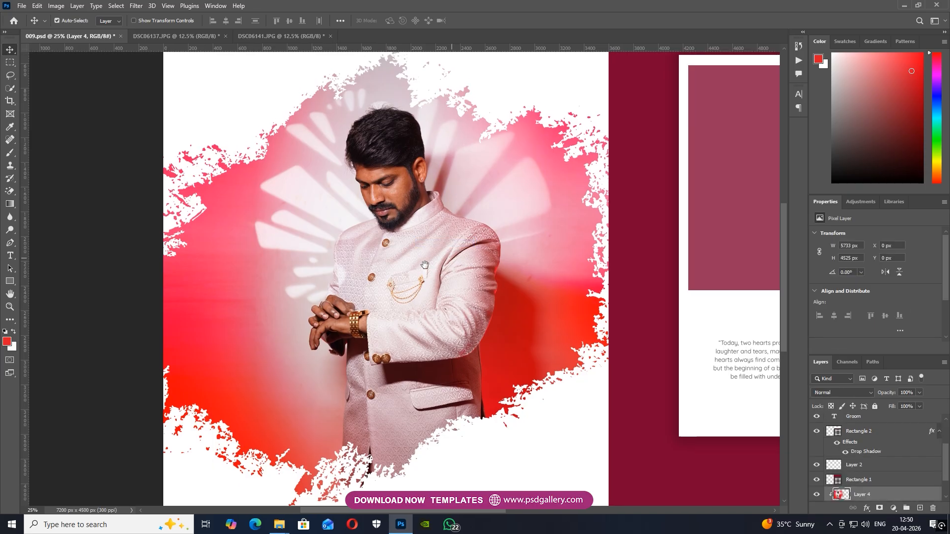
pyautogui.moveTo(465, 260); pyautogui.dragTo(396, 261)
pyautogui.scroll(1, 395, 261)
pyautogui.scroll(-2, 396, 259)
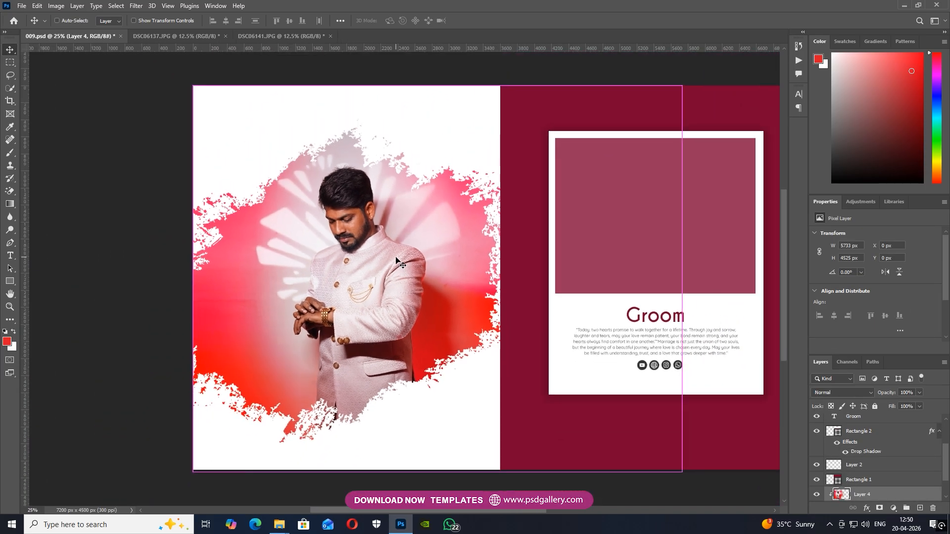
pyautogui.scroll(1, 358, 302)
pyautogui.rightClick(356, 300)
pyautogui.click(357, 304)
pyautogui.scroll(-2, 364, 297)
pyautogui.hscroll(6, 365, 307)
pyautogui.rightClick(365, 310)
pyautogui.click(376, 317)
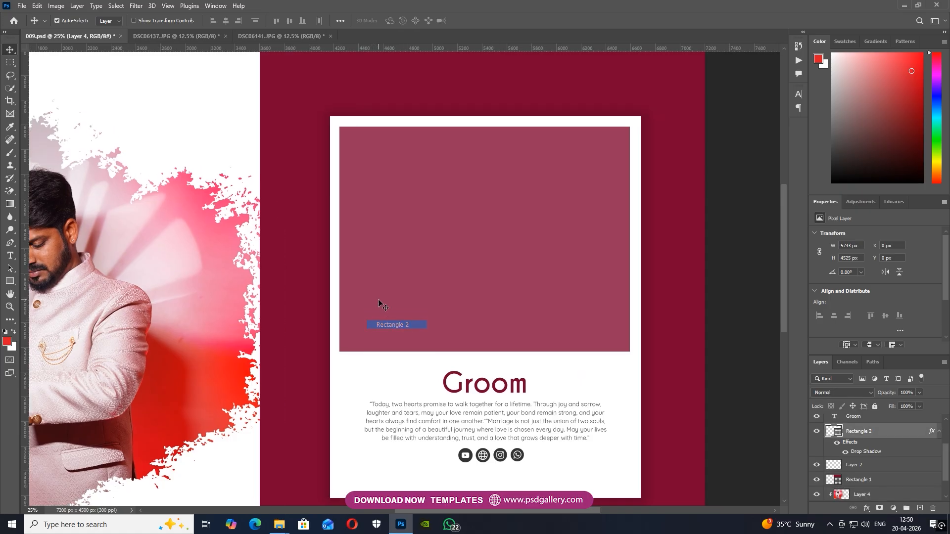
# Paste the groom's side-profile photo from DSC06137.JPG above the card's picture rectangle and clip it to that rectangle.
pyautogui.rightClick(401, 283)
pyautogui.click(421, 288)
pyautogui.hscroll(1, 461, 331)
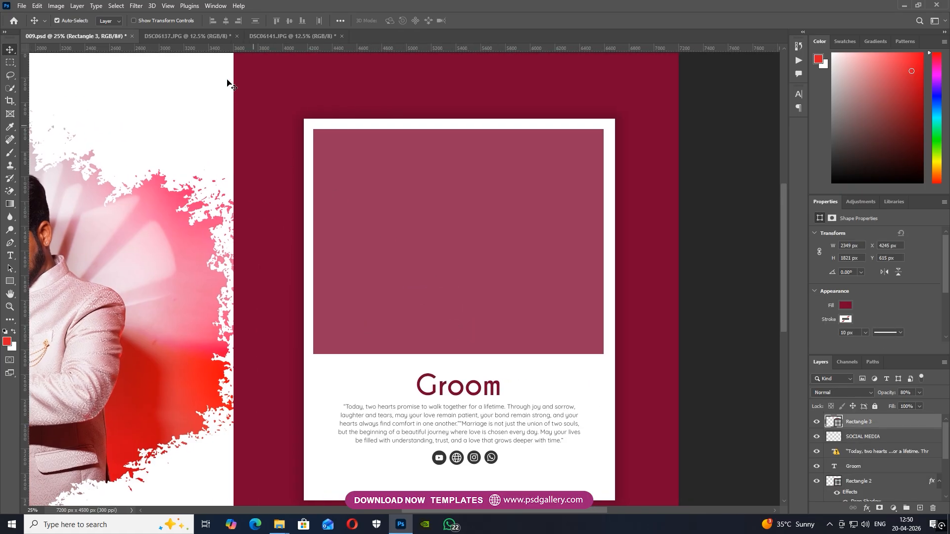
pyautogui.click(197, 37)
pyautogui.click(86, 38)
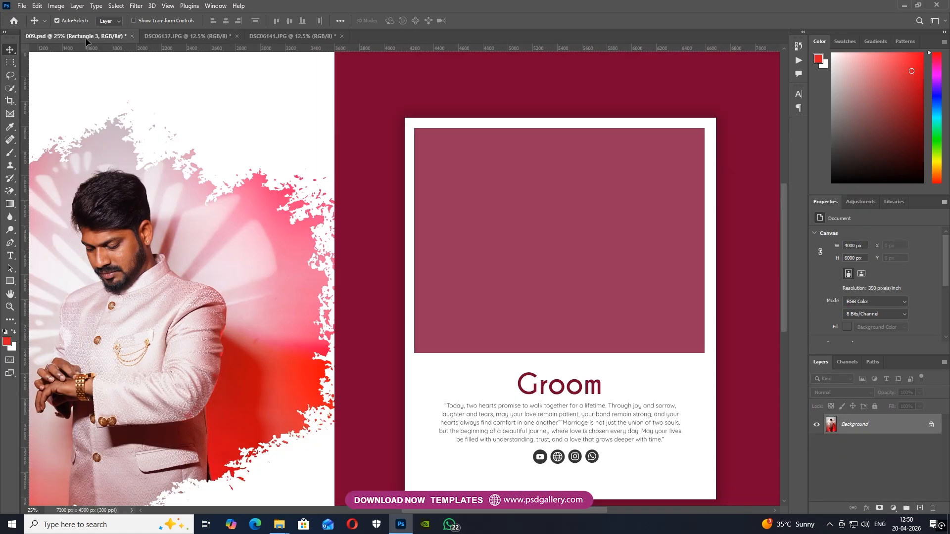
pyautogui.hotkey('ctrl', 'v')
pyautogui.hotkey('ctrl', '-')
pyautogui.moveTo(505, 258); pyautogui.dragTo(505, 303)
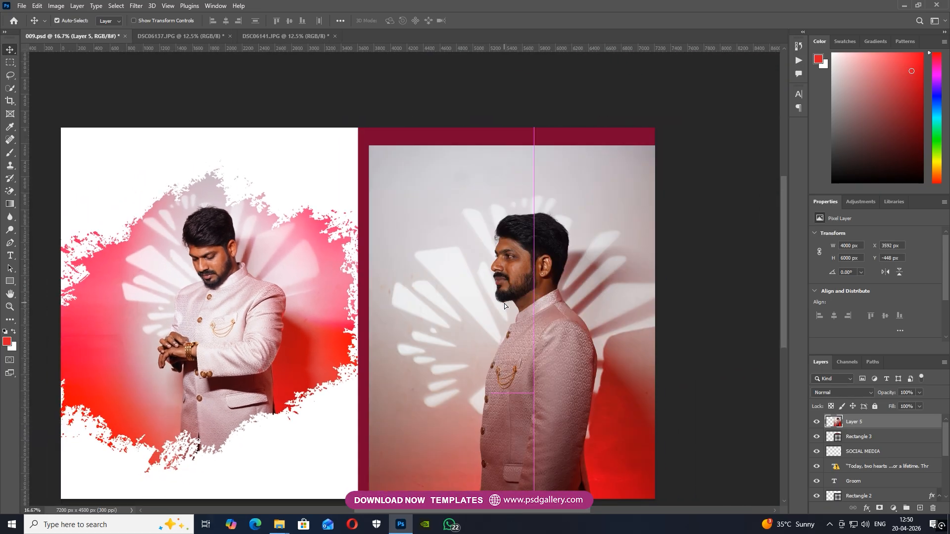
pyautogui.hotkey('ctrl', 'alt', 'g')
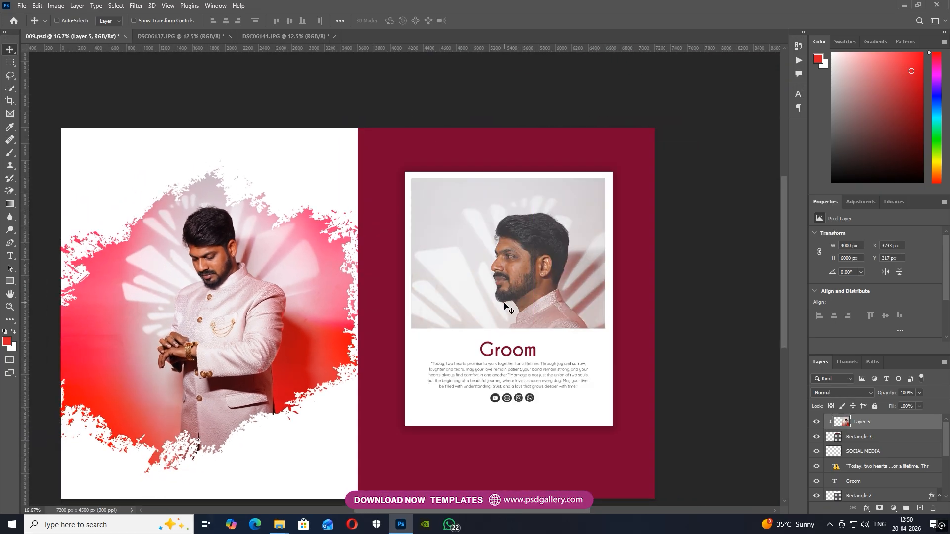
# Scale the clipped side-profile photo to about 60%, position it to fill the picture rectangle, and select the rectangle's layer.
pyautogui.hotkey('ctrl', 't')
pyautogui.moveTo(698, 145); pyautogui.dragTo(627, 251)
pyautogui.moveTo(553, 339); pyautogui.dragTo(528, 260)
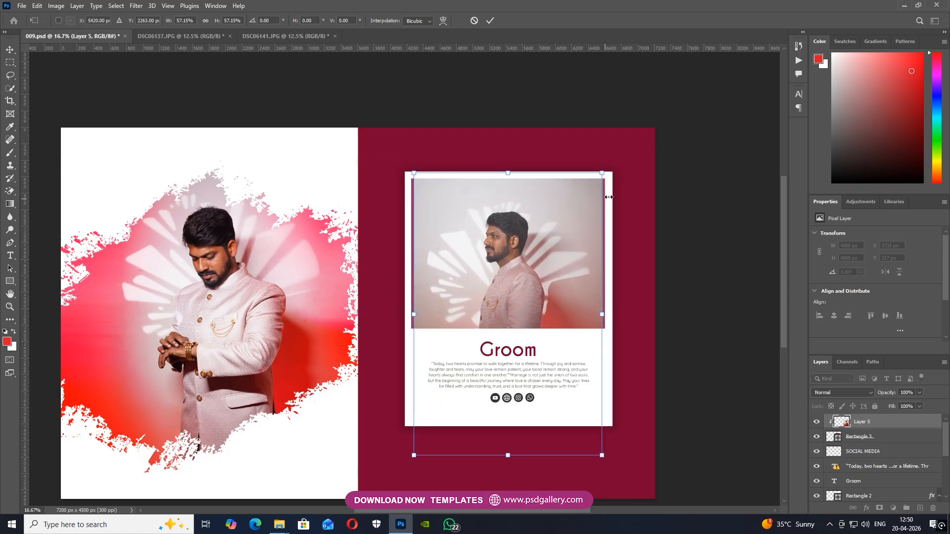
pyautogui.moveTo(599, 175); pyautogui.dragTo(612, 167)
pyautogui.moveTo(544, 239); pyautogui.dragTo(546, 233)
pyautogui.press('Return')
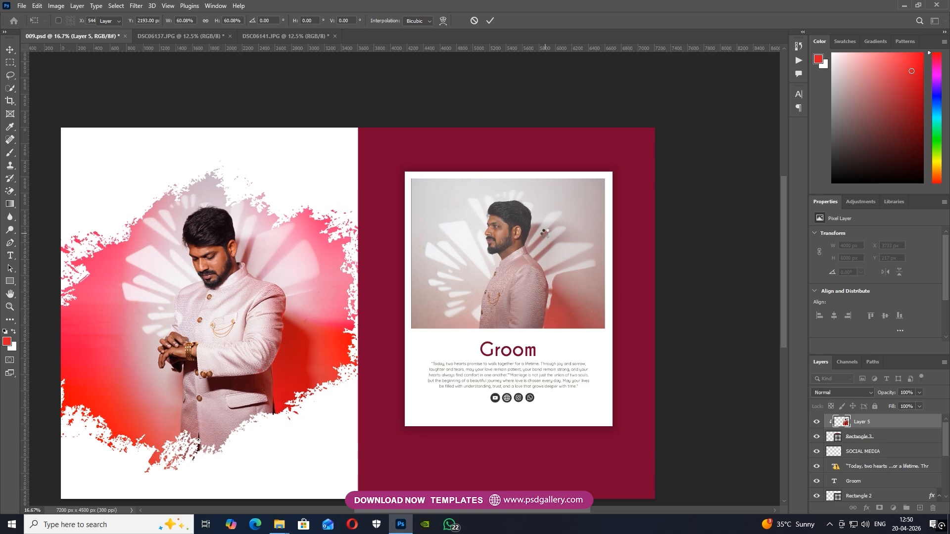
pyautogui.hotkey('alt', '[')
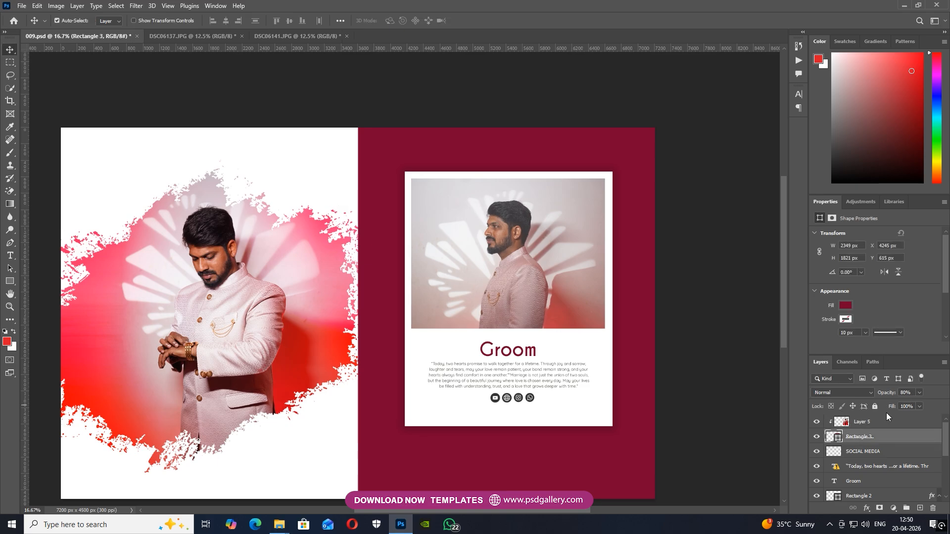
# Place another copy of the side-profile photo above the maroon background rectangle, behind the card, against the spread's right edge.
pyautogui.rightClick(618, 292)
pyautogui.click(643, 308)
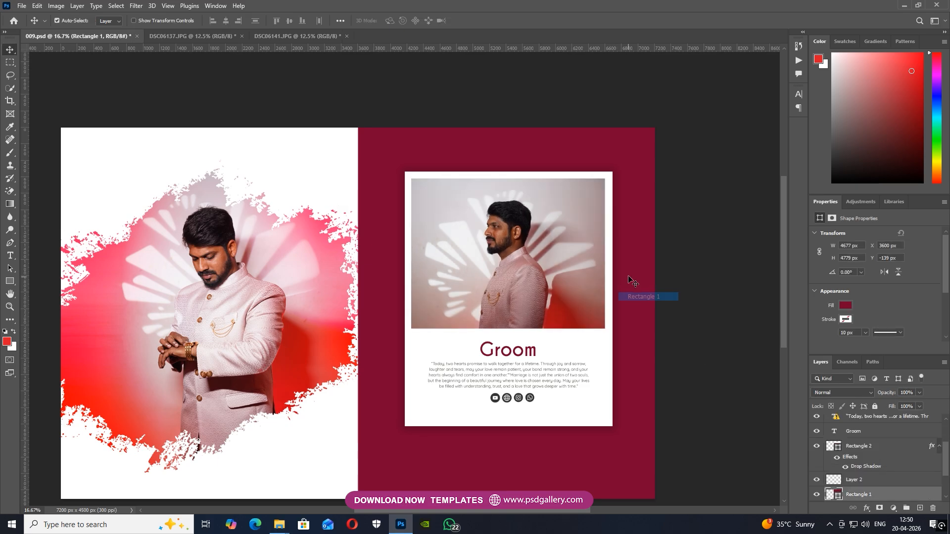
pyautogui.click(277, 33)
pyautogui.click(203, 36)
pyautogui.moveTo(291, 148); pyautogui.dragTo(683, 364)
pyautogui.hotkey('ctrl', '-')
pyautogui.moveTo(592, 320); pyautogui.dragTo(568, 312)
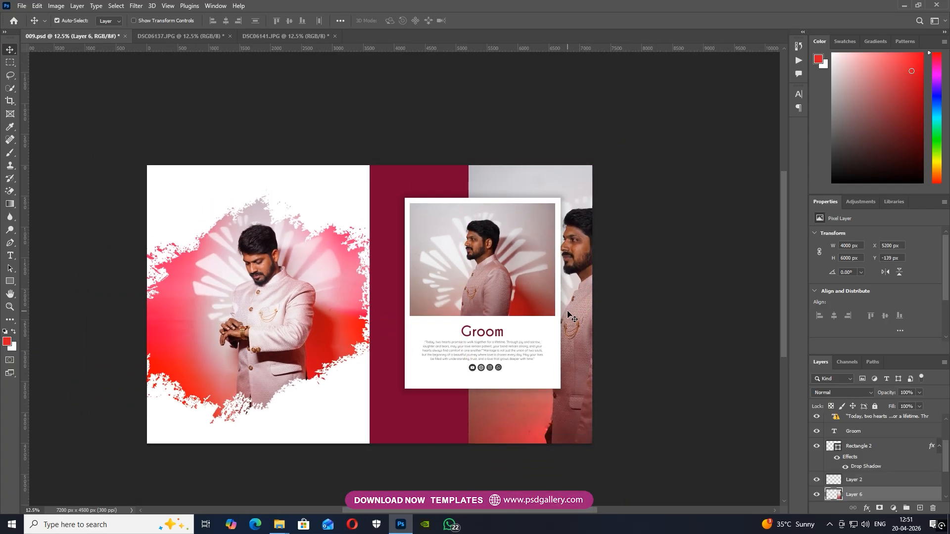
# Set the background photo's blend mode to Luminosity at 15% opacity and shift it slightly farther right.
pyautogui.click(839, 394)
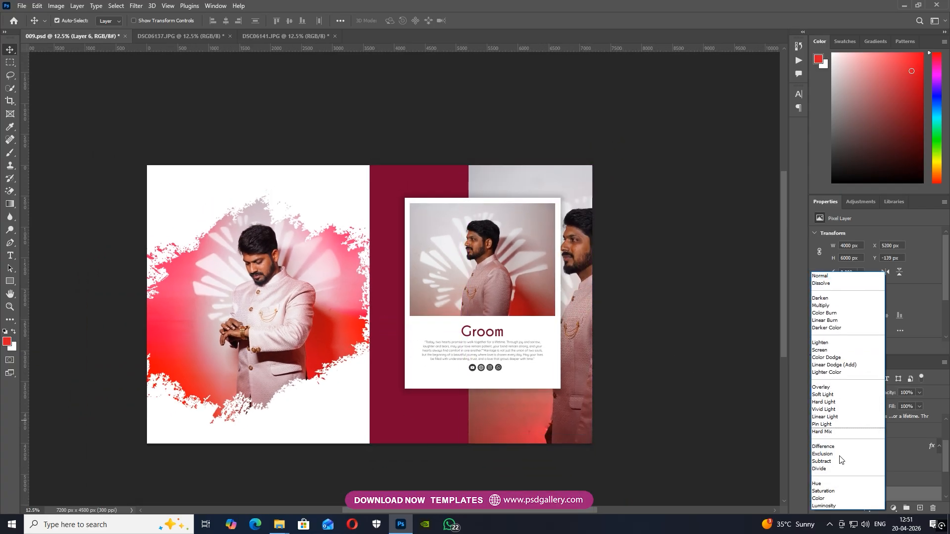
pyautogui.click(840, 505)
pyautogui.moveTo(893, 393); pyautogui.dragTo(818, 393)
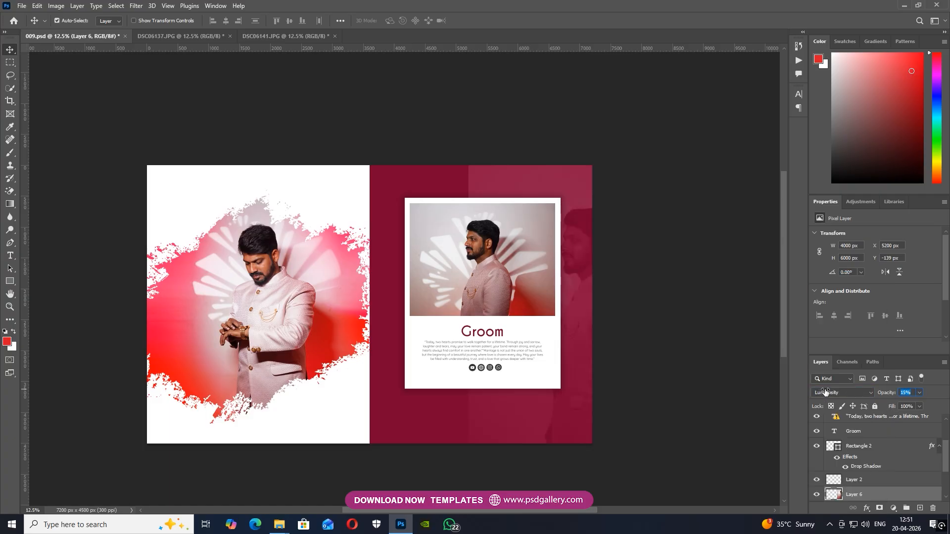
pyautogui.rightClick(583, 258)
pyautogui.click(596, 261)
pyautogui.rightClick(585, 265)
pyautogui.click(588, 267)
pyautogui.moveTo(572, 266); pyautogui.dragTo(579, 266)
pyautogui.rightClick(581, 268)
# Add a layer mask to the background photo and paint black on it to fade its left edge into the maroon.
pyautogui.click(884, 510)
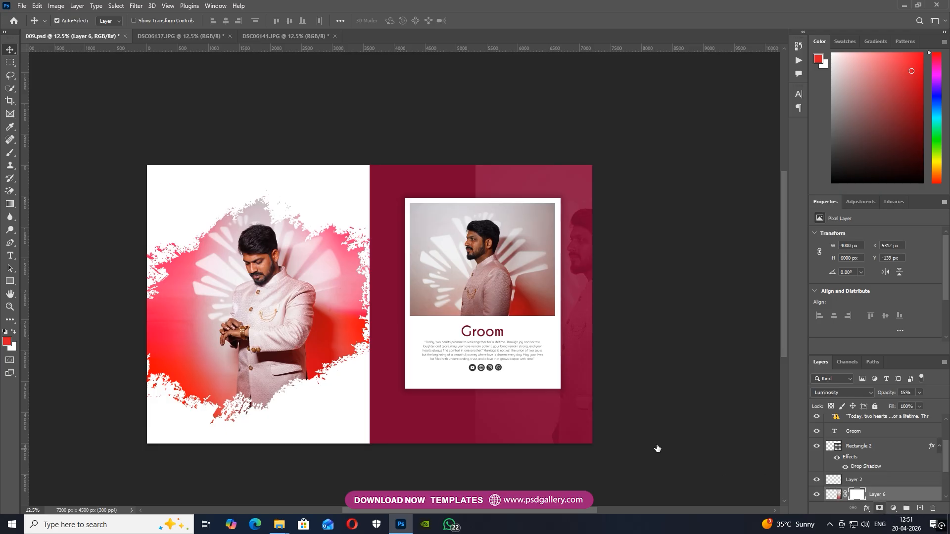
pyautogui.press('d')
pyautogui.press('b')
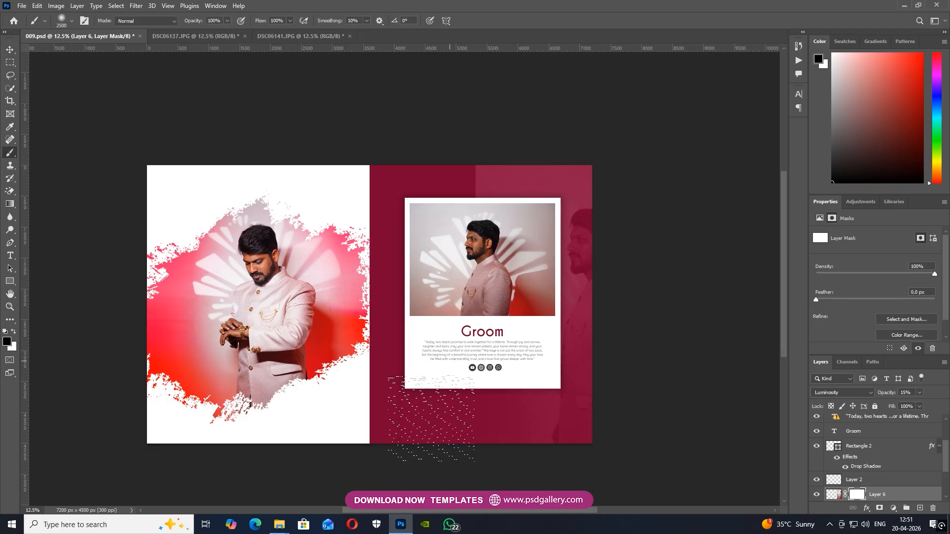
pyautogui.moveTo(419, 191); pyautogui.dragTo(429, 164)
pyautogui.press('v')
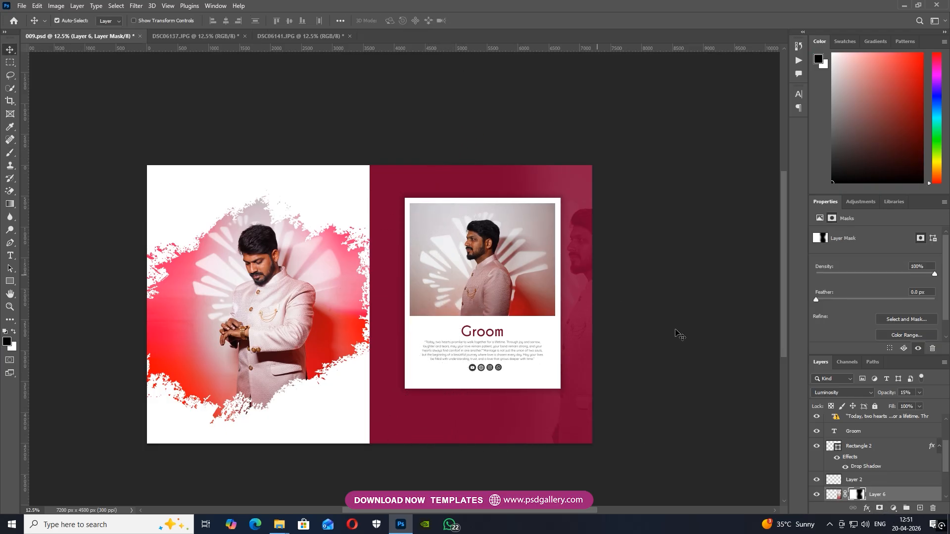
pyautogui.hotkey('ctrl', '+')
pyautogui.moveTo(549, 297); pyautogui.dragTo(385, 298)
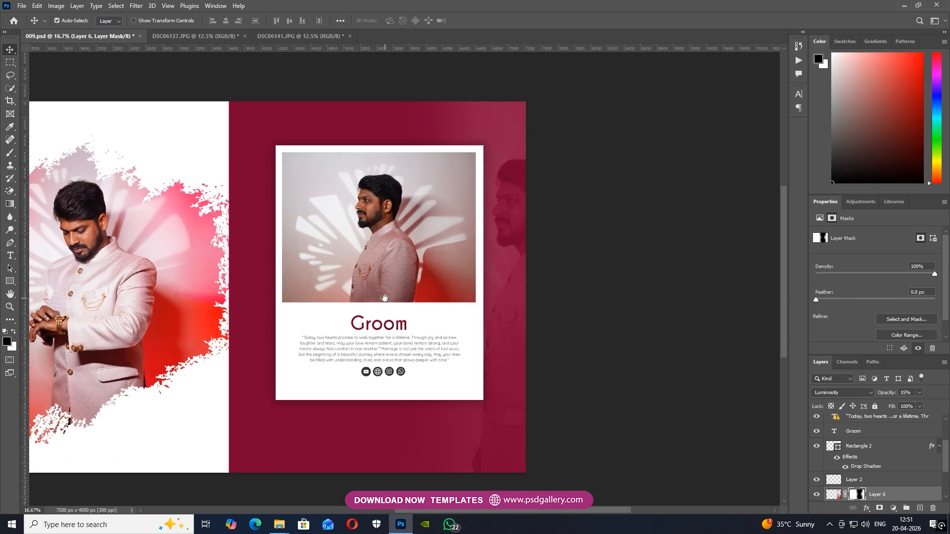
# Shift the faded background photo left so it sits partly behind the card, and move it slightly up.
pyautogui.moveTo(525, 211); pyautogui.dragTo(478, 218)
pyautogui.rightClick(418, 230)
pyautogui.click(445, 233)
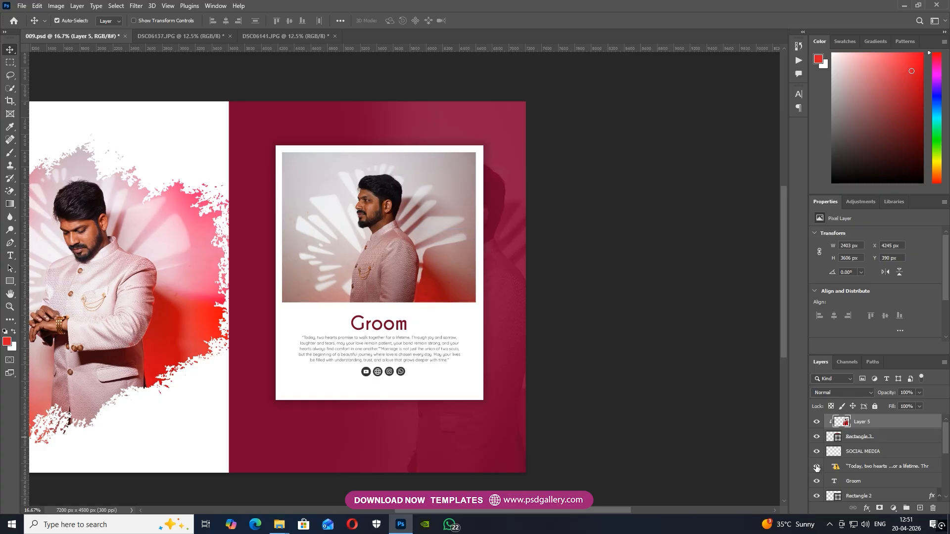
pyautogui.moveTo(507, 293); pyautogui.dragTo(503, 270)
# Select the white card together with its photo, picture rectangle, heading, paragraph and social icons, and move them left on the maroon panel.
pyautogui.rightClick(418, 256)
pyautogui.click(446, 260)
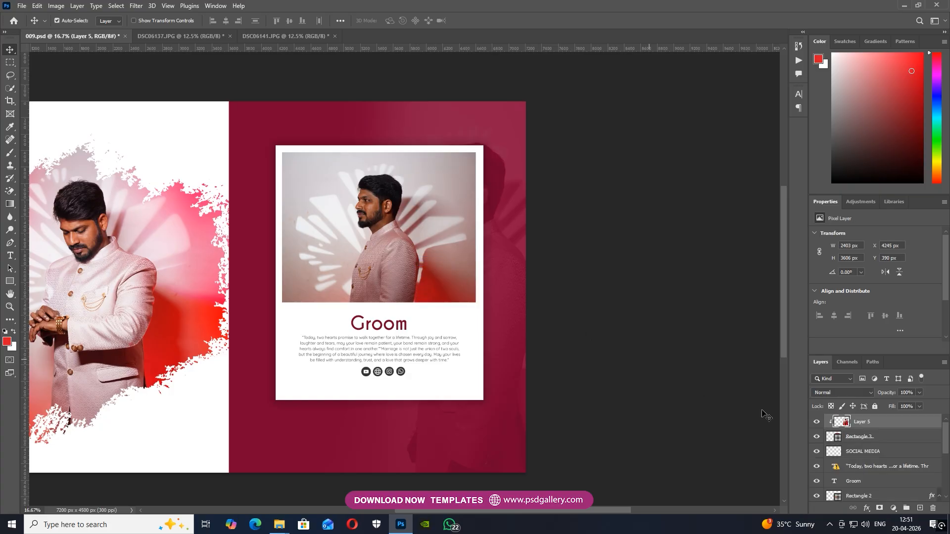
pyautogui.keyDown('shift'); pyautogui.click(855, 451); pyautogui.keyUp('shift')
pyautogui.moveTo(404, 300)
pyautogui.mouseDown()
pyautogui.moveTo(391, 297)
pyautogui.moveTo(405, 298)
pyautogui.mouseUp()
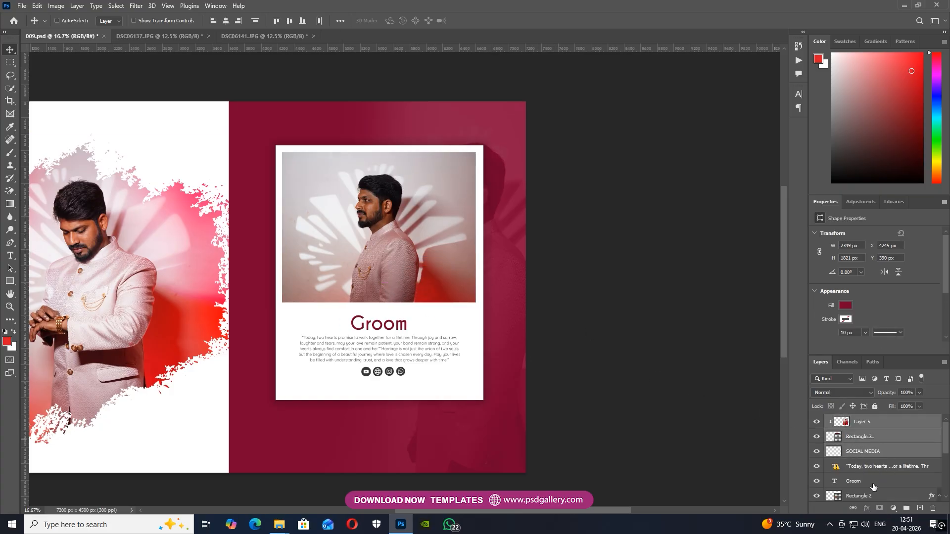
pyautogui.keyDown('ctrl'); pyautogui.click(864, 497); pyautogui.keyUp('ctrl')
pyautogui.keyDown('ctrl'); pyautogui.click(863, 481); pyautogui.keyUp('ctrl')
pyautogui.keyDown('ctrl'); pyautogui.click(866, 467); pyautogui.keyUp('ctrl')
pyautogui.moveTo(477, 384); pyautogui.dragTo(443, 373)
# Move the faded background photo right, scale it to about 81.55% and position the figure between the card and the spread's right edge.
pyautogui.rightClick(486, 319)
pyautogui.click(502, 327)
pyautogui.hotkey('ctrl', 't')
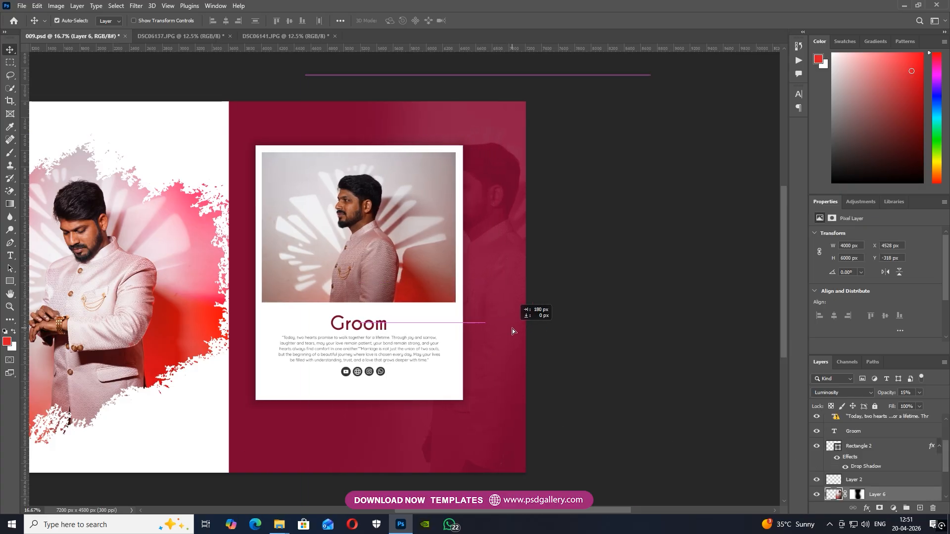
pyautogui.moveTo(646, 77); pyautogui.dragTo(596, 154)
pyautogui.moveTo(506, 204); pyautogui.dragTo(506, 157)
pyautogui.moveTo(595, 107); pyautogui.dragTo(654, 97)
pyautogui.moveTo(469, 238); pyautogui.dragTo(488, 239)
pyautogui.press('Return')
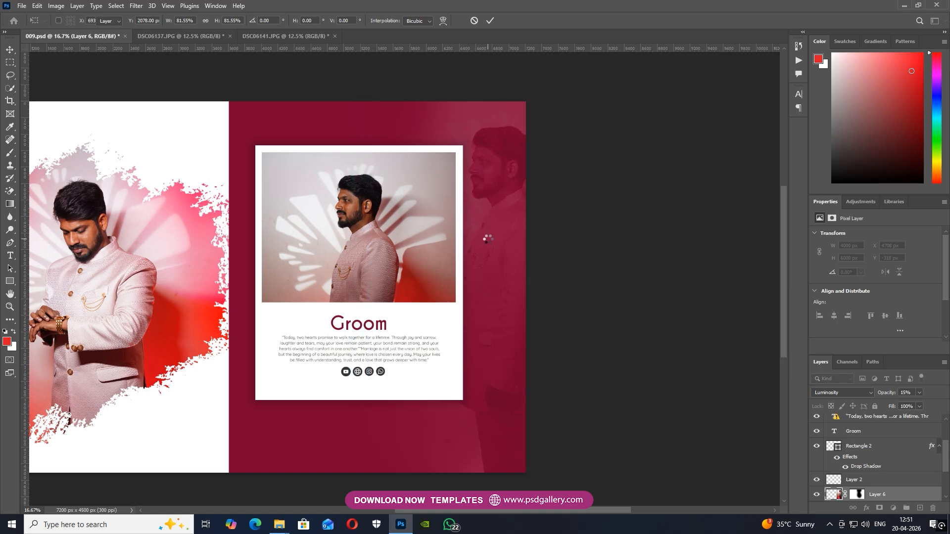
# Scale the faded background photo down again to about 80.69% and place the figure just right of the card.
pyautogui.scroll(2, 473, 240)
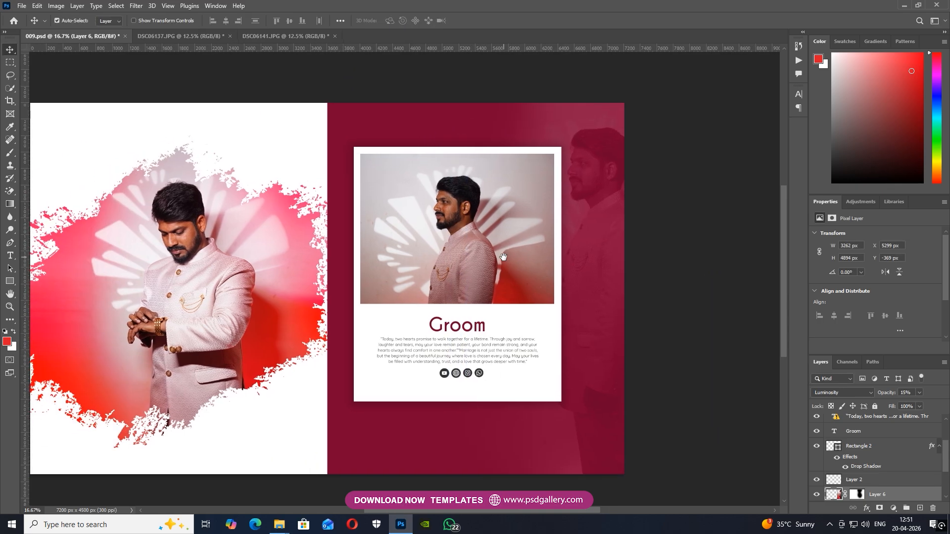
pyautogui.scroll(2, 471, 274)
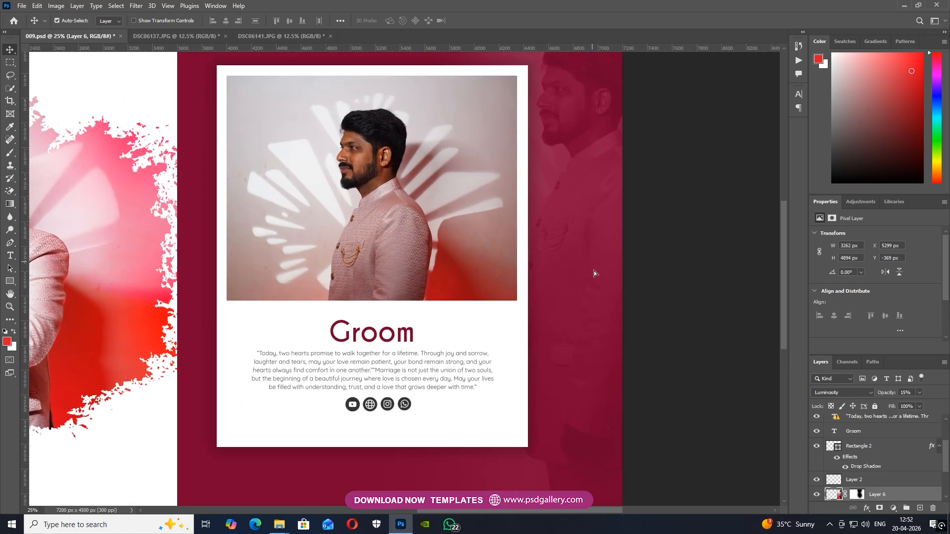
pyautogui.rightClick(568, 261)
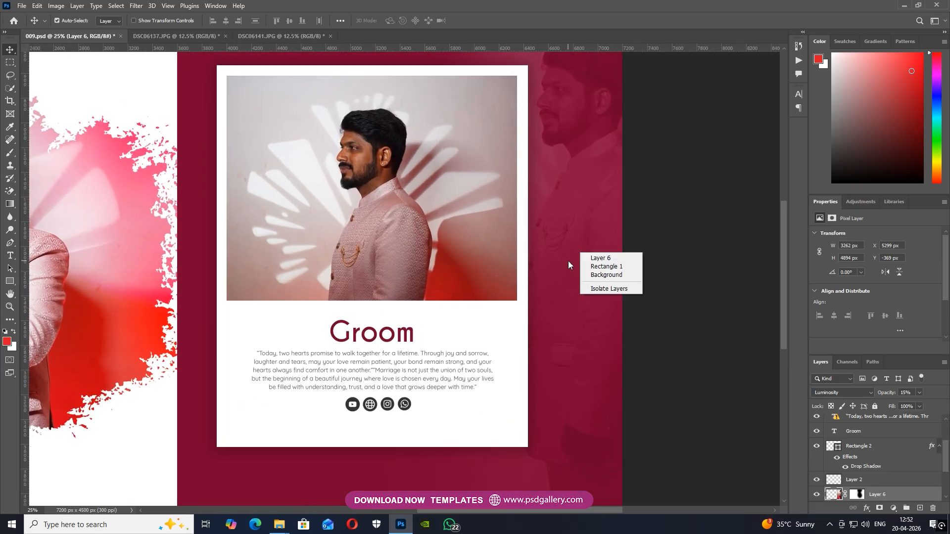
pyautogui.click(603, 258)
pyautogui.scroll(-2, 601, 260)
pyautogui.rightClick(528, 238)
pyautogui.click(539, 241)
pyautogui.hotkey('ctrl', 't')
pyautogui.moveTo(666, 64); pyautogui.dragTo(562, 99)
pyautogui.moveTo(544, 190); pyautogui.dragTo(572, 144)
pyautogui.press('Return')
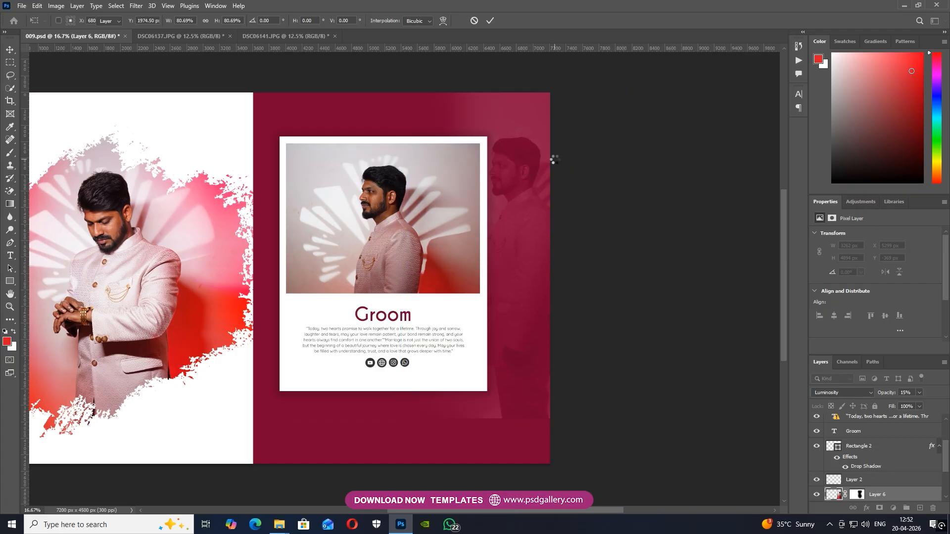
pyautogui.moveTo(525, 223); pyautogui.dragTo(539, 227)
# Paint black on the background photo's layer mask to fade its lower edge into the maroon.
pyautogui.click(860, 495)
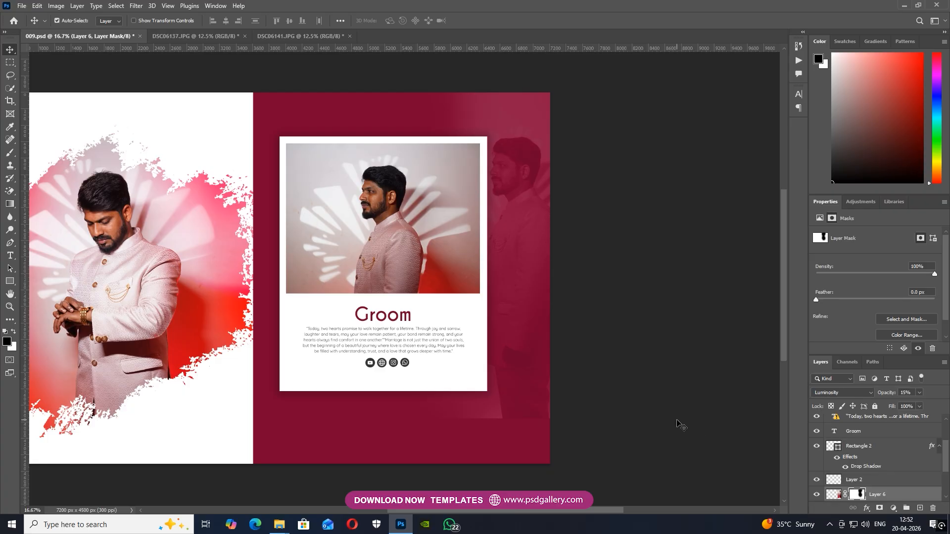
pyautogui.press('b')
pyautogui.press('v')
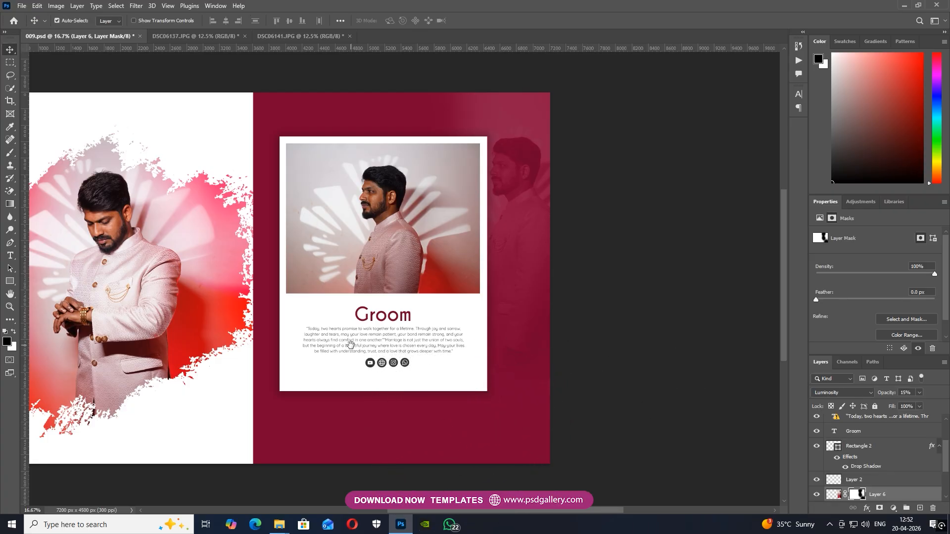
# Select the groom photo clipped in the splash frame and run the Skin Retouching action on it.
pyautogui.scroll(3, 376, 347)
pyautogui.scroll(3, 437, 323)
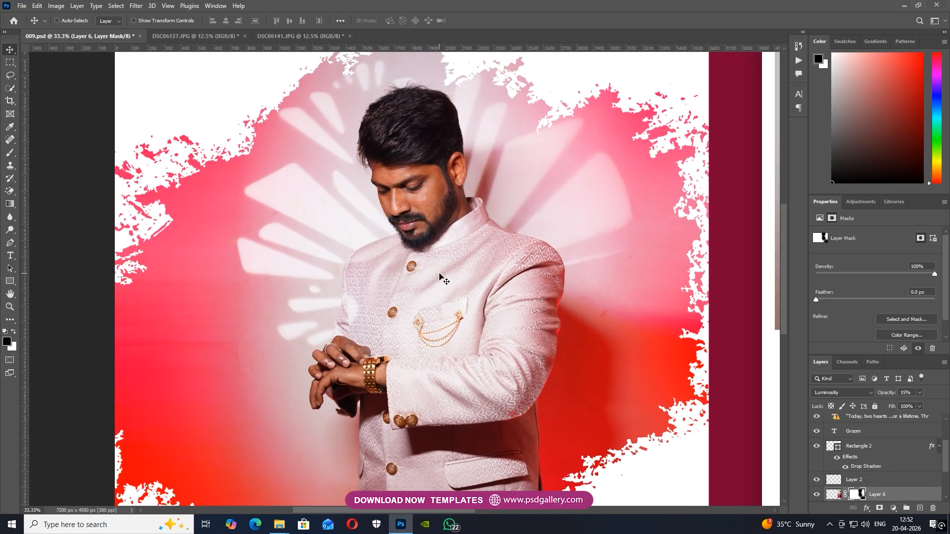
pyautogui.keyDown('ctrl'); pyautogui.click(454, 281); pyautogui.keyUp('ctrl')
pyautogui.moveTo(454, 280); pyautogui.dragTo(441, 318)
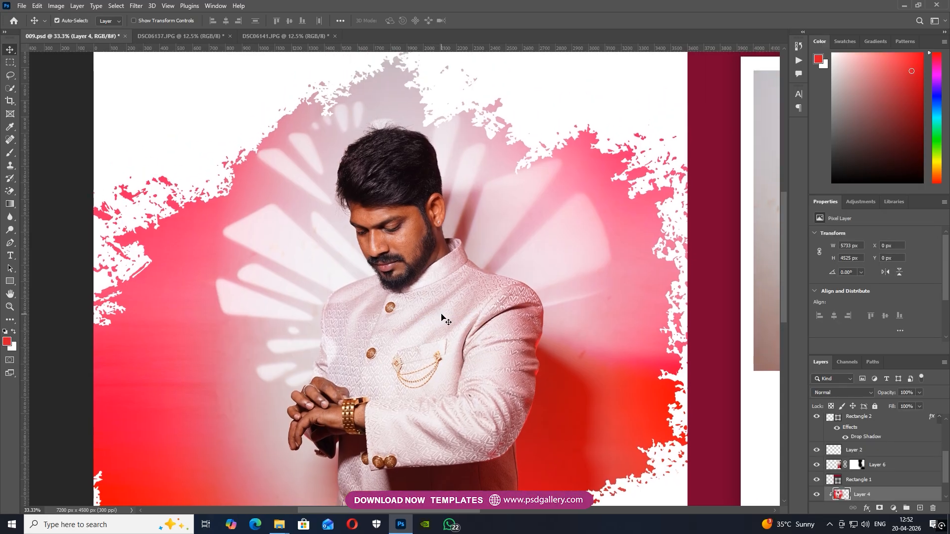
pyautogui.scroll(1, 420, 255)
pyautogui.rightClick(396, 208)
pyautogui.press('Escape')
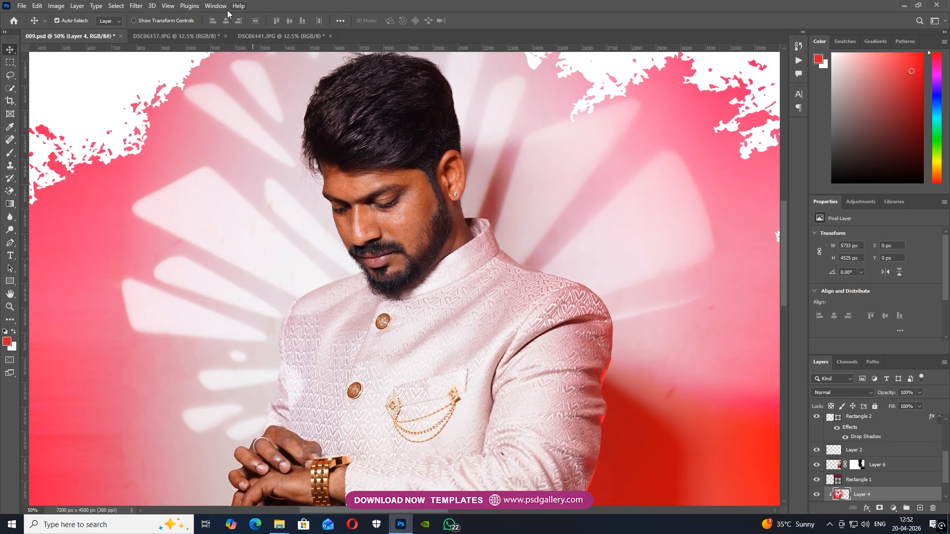
pyautogui.click(216, 6)
pyautogui.click(236, 75)
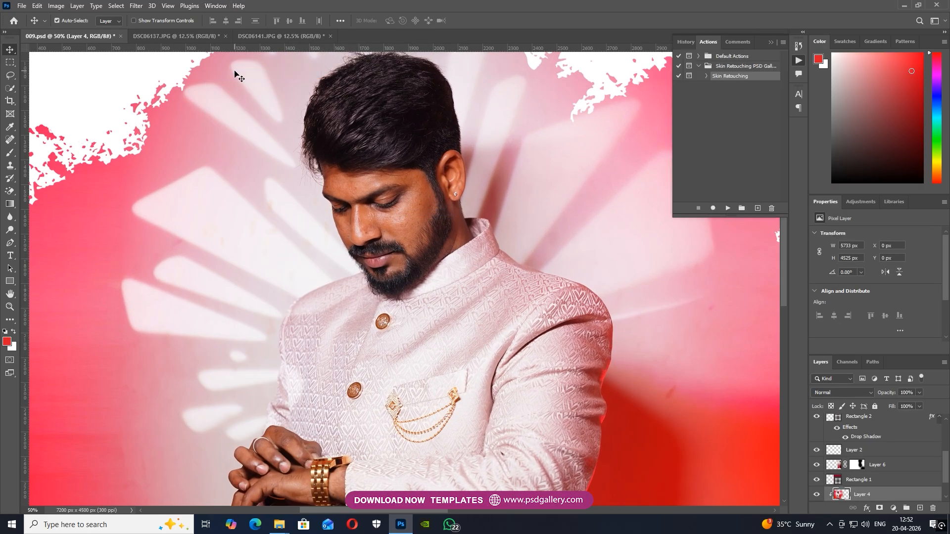
pyautogui.click(728, 208)
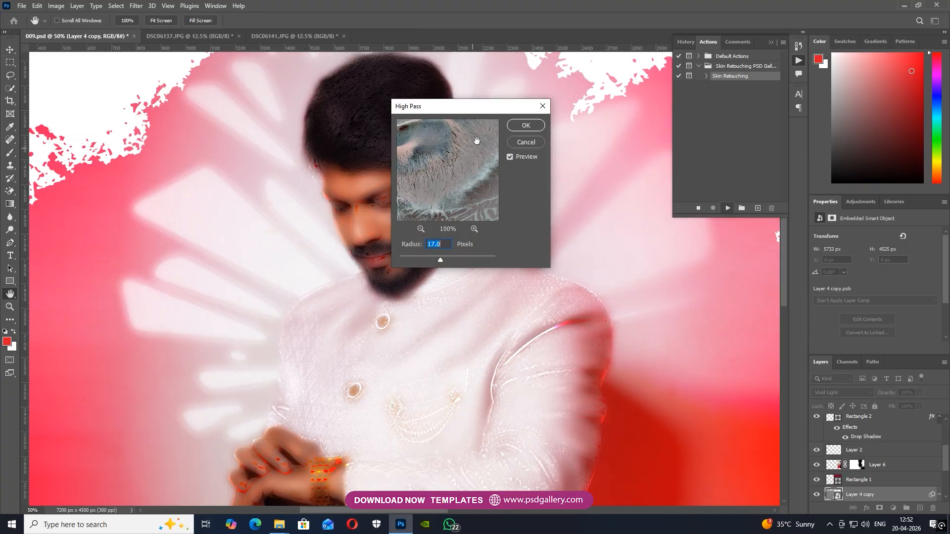
# Apply the retouching action's High Pass filter at a 17 px radius and its Gaussian Blur with a slightly reduced radius.
pyautogui.moveTo(510, 111); pyautogui.dragTo(688, 119)
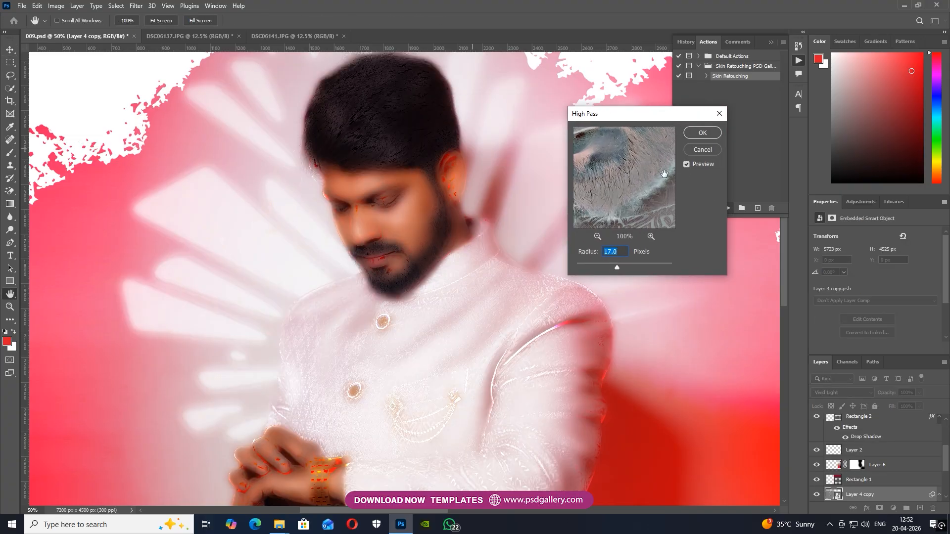
pyautogui.click(703, 133)
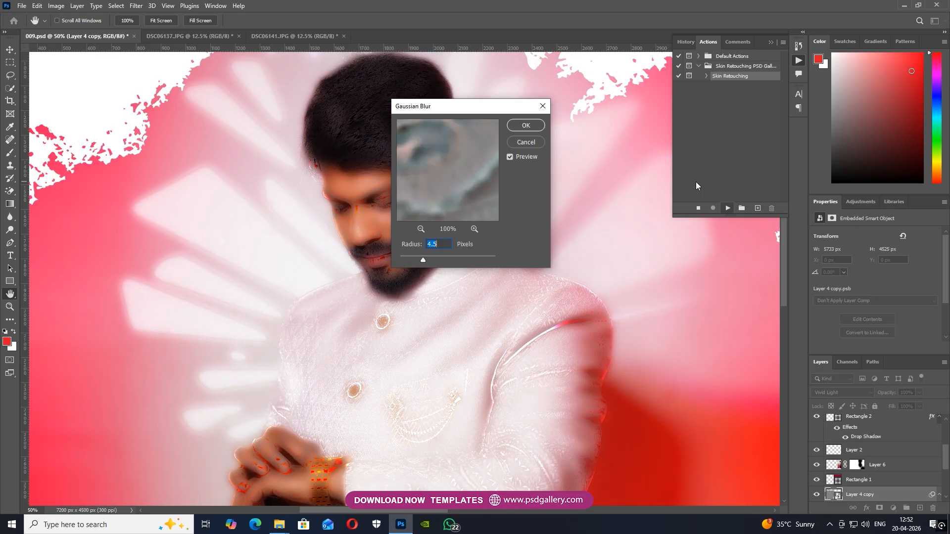
pyautogui.moveTo(481, 111); pyautogui.dragTo(677, 139)
pyautogui.click(608, 287)
pyautogui.click(722, 154)
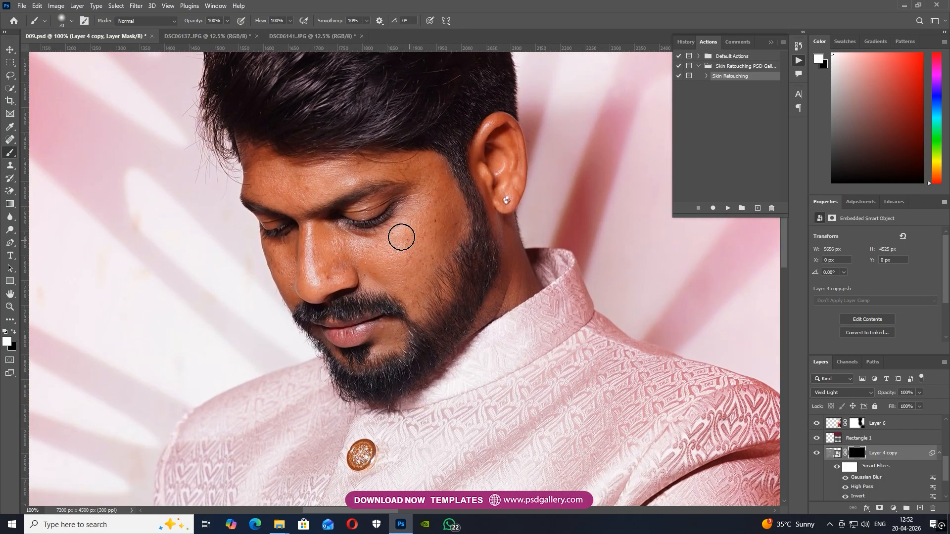
# Paint white on the retouching layer's mask over the groom's facial skin to apply the smoothing there.
pyautogui.moveTo(309, 236); pyautogui.dragTo(307, 220)
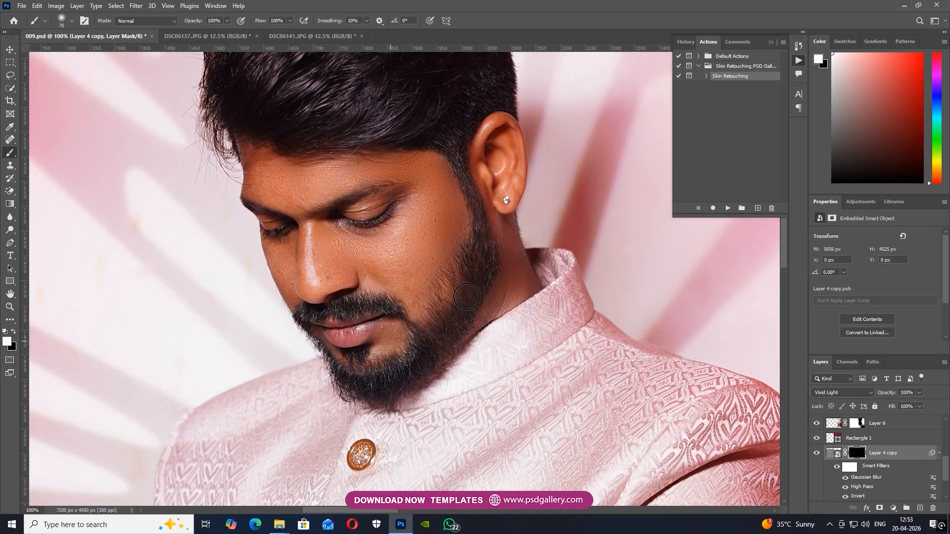
pyautogui.hotkey('ctrl', '-')
pyautogui.moveTo(467, 296); pyautogui.dragTo(418, 250)
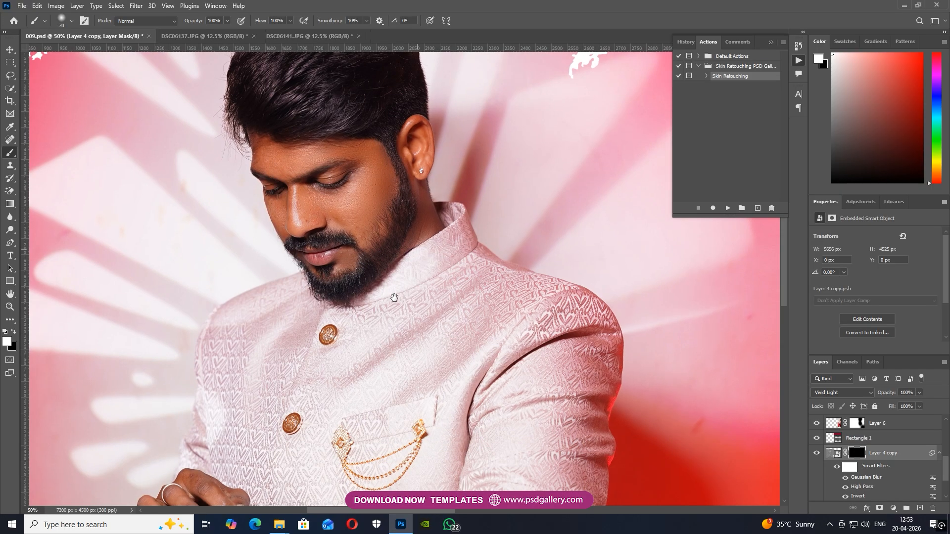
pyautogui.hotkey('ctrl', '-')
pyautogui.hotkey('ctrl', '-')
pyautogui.moveTo(366, 232)
pyautogui.mouseDown()
pyautogui.moveTo(400, 234)
pyautogui.moveTo(384, 261)
pyautogui.mouseUp()
# Release the splash photo's clipping mask, merge the photo with its retouching layer, and clip the merged layer to the splash shape again.
pyautogui.scroll(-2, 879, 485)
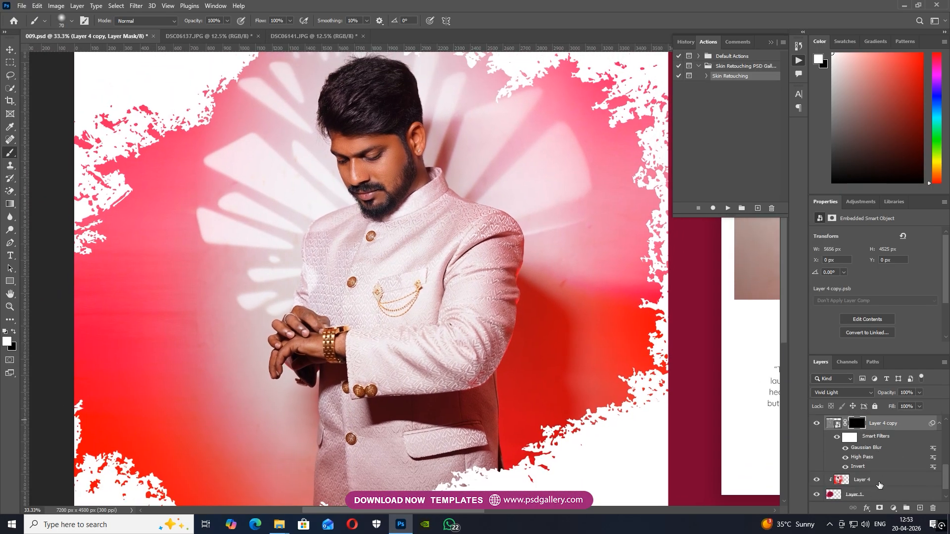
pyautogui.rightClick(869, 480)
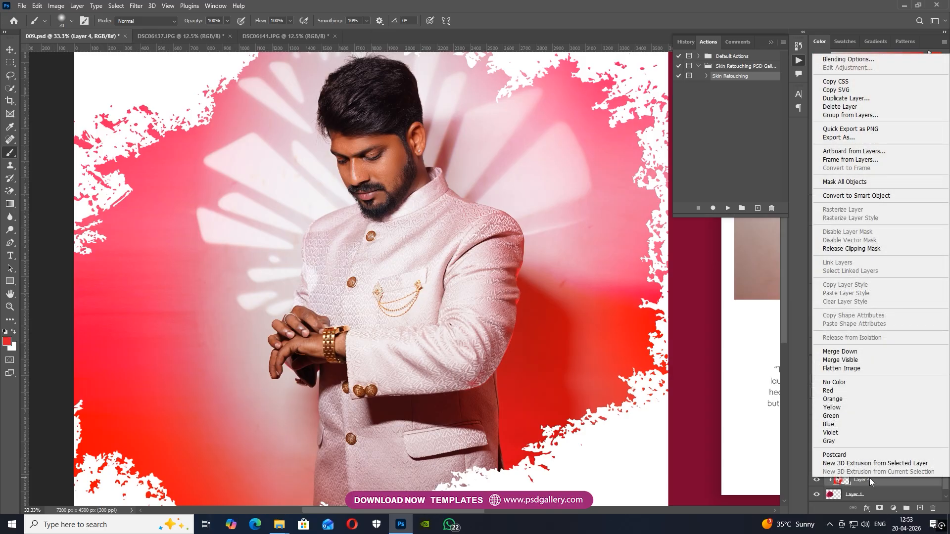
pyautogui.click(865, 248)
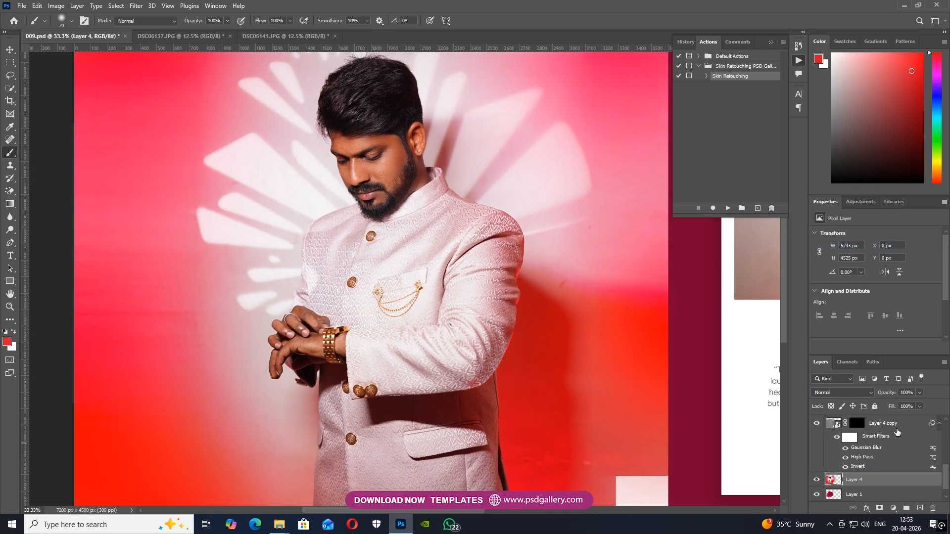
pyautogui.keyDown('shift'); pyautogui.click(896, 429); pyautogui.keyUp('shift')
pyautogui.rightClick(896, 429)
pyautogui.click(799, 389)
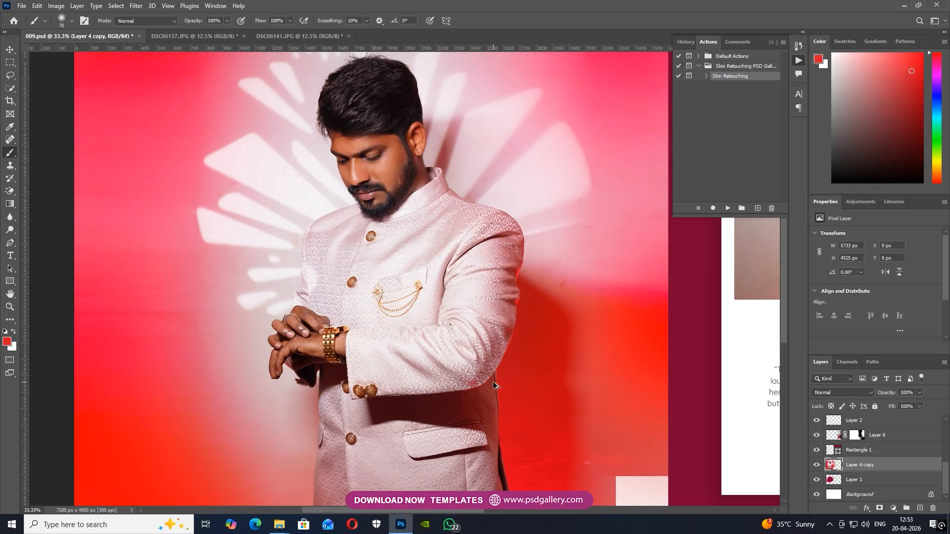
pyautogui.hotkey('ctrl', 'alt', 'g')
# Reduce the splash-frame photo's saturation to -19 with Hue/Saturation.
pyautogui.scroll(-1, 493, 381)
pyautogui.moveTo(574, 388); pyautogui.dragTo(487, 389)
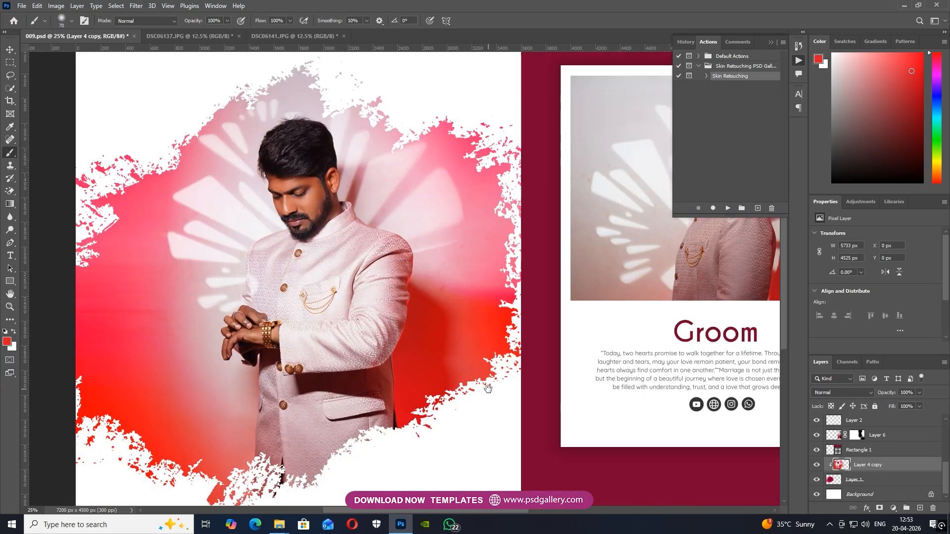
pyautogui.scroll(-1, 489, 390)
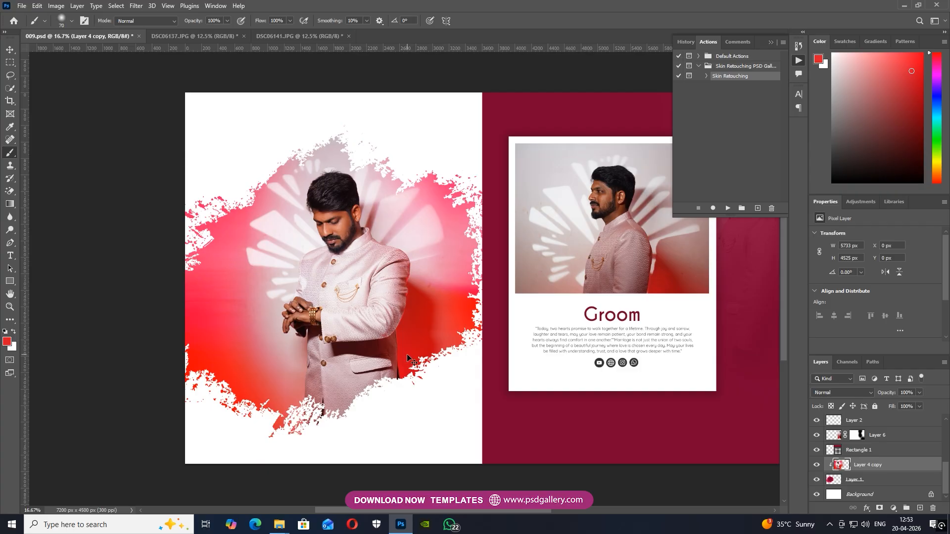
pyautogui.hotkey('ctrl', 'u')
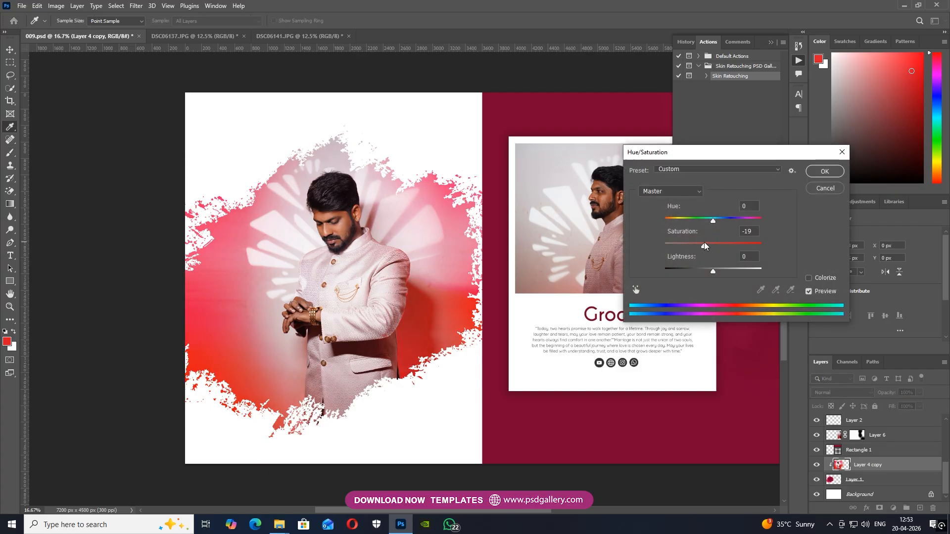
pyautogui.click(823, 171)
# Lighten the midtones around the groom's face and jacket in the splash-frame photo with a large Dodge brush.
pyautogui.press('b')
pyautogui.rightClick(384, 277)
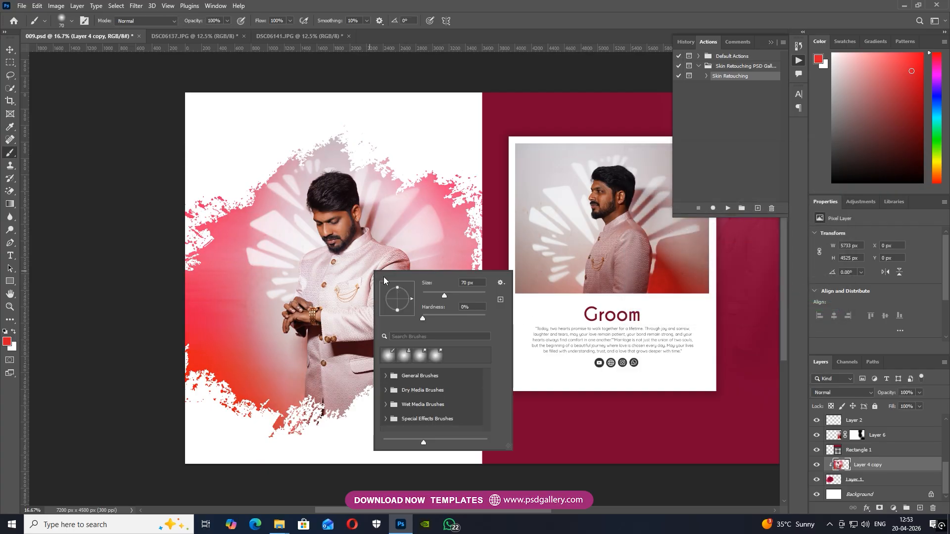
pyautogui.press('Escape')
pyautogui.scroll(1, 414, 218)
pyautogui.hscroll(-1, 376, 238)
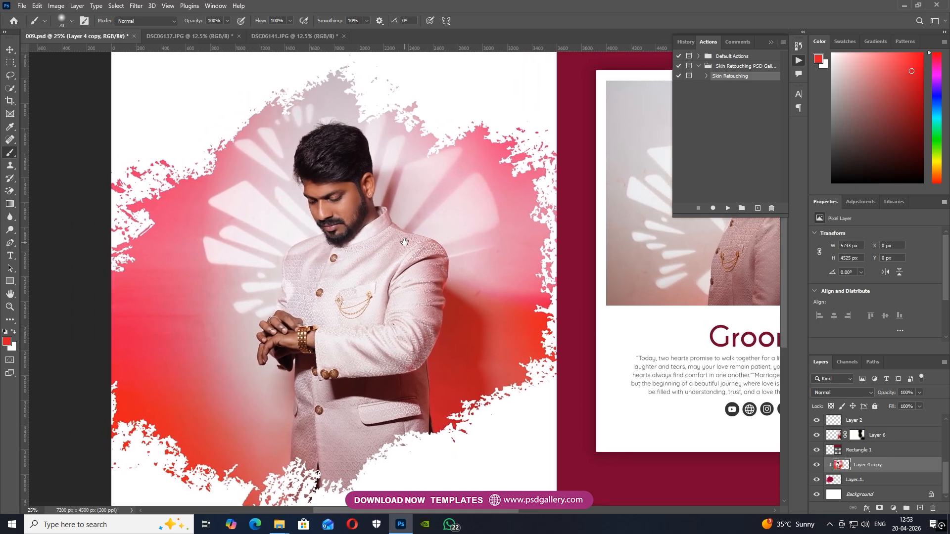
pyautogui.press('v')
pyautogui.click(10, 230)
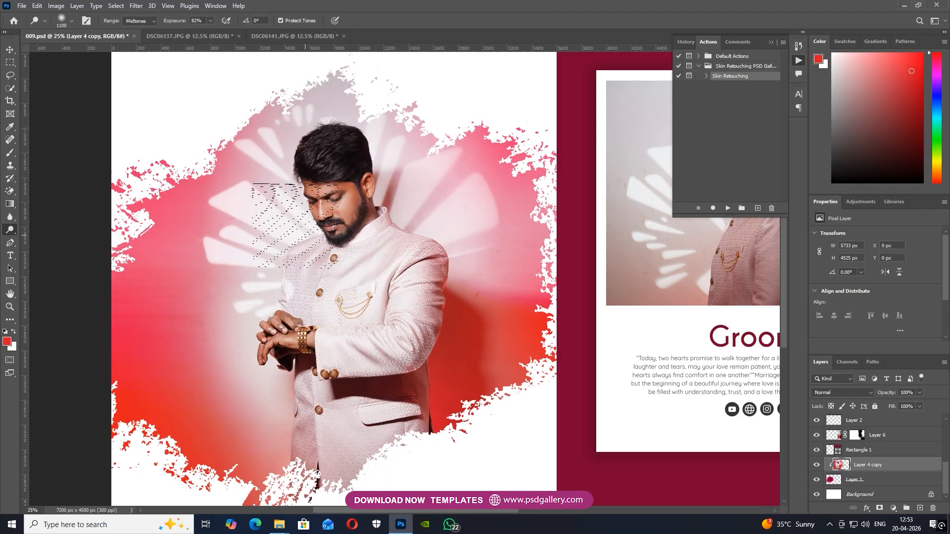
pyautogui.press('i')
# Brighten the splash-frame photo slightly with a Levels adjustment.
pyautogui.hotkey('ctrl', 'l')
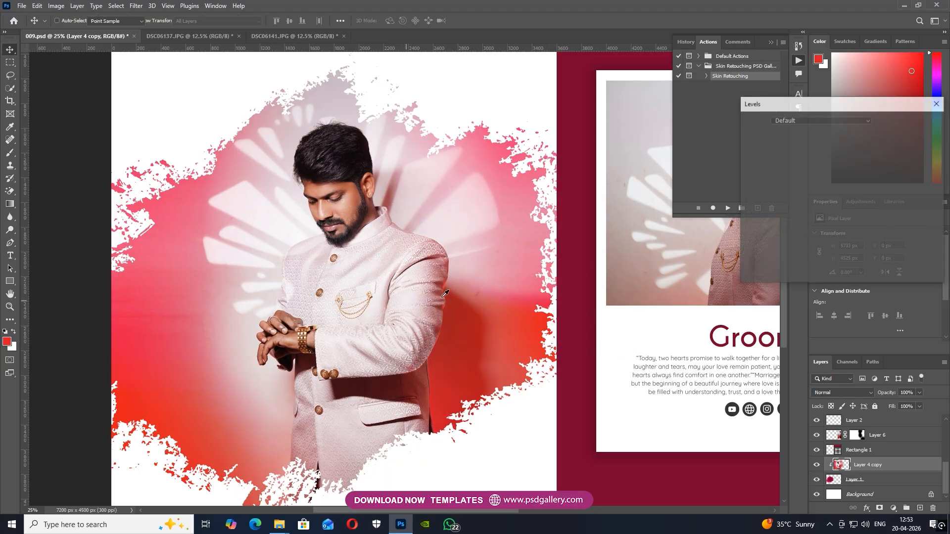
pyautogui.moveTo(878, 214); pyautogui.dragTo(876, 214)
pyautogui.click(933, 123)
pyautogui.press('v')
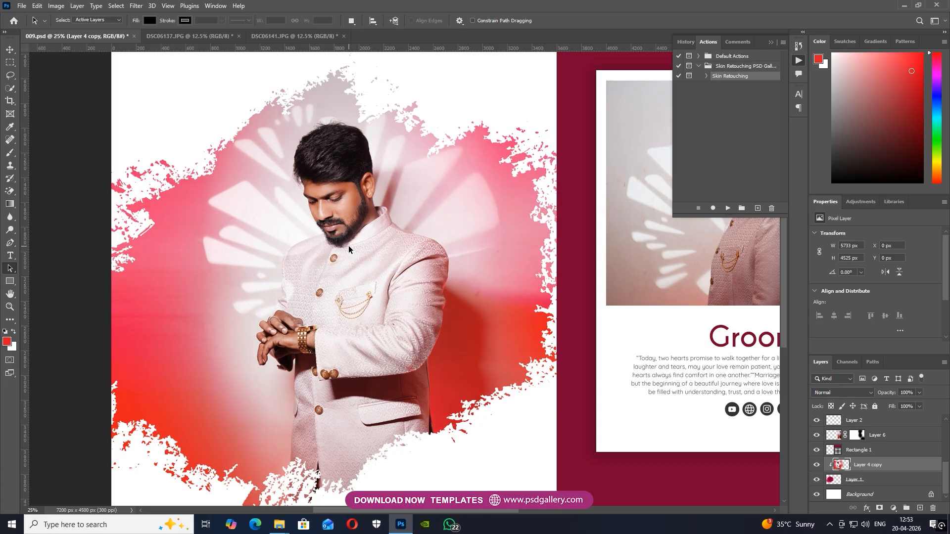
# Open the splash-frame photo in the Camera Raw Filter, zoom in on the groom, and open masking without its guided tour.
pyautogui.click(135, 7)
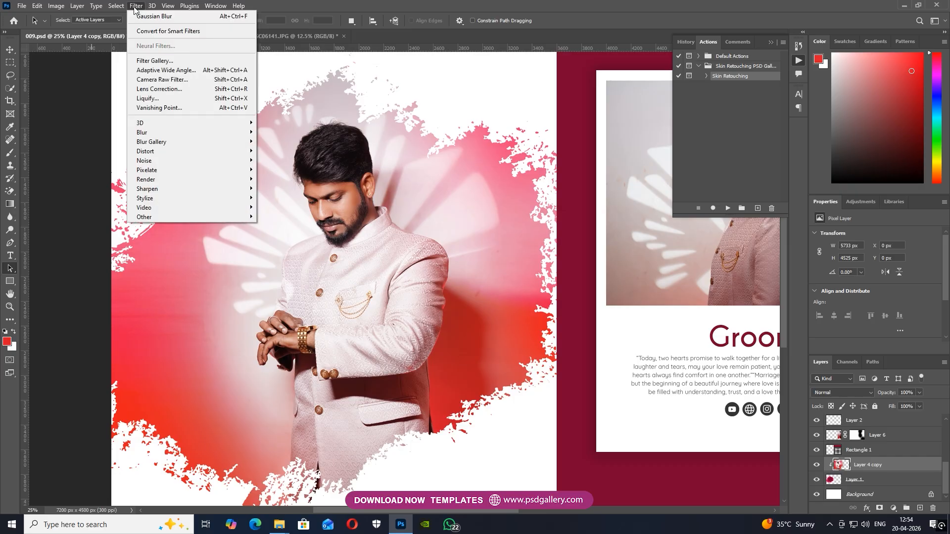
pyautogui.click(160, 79)
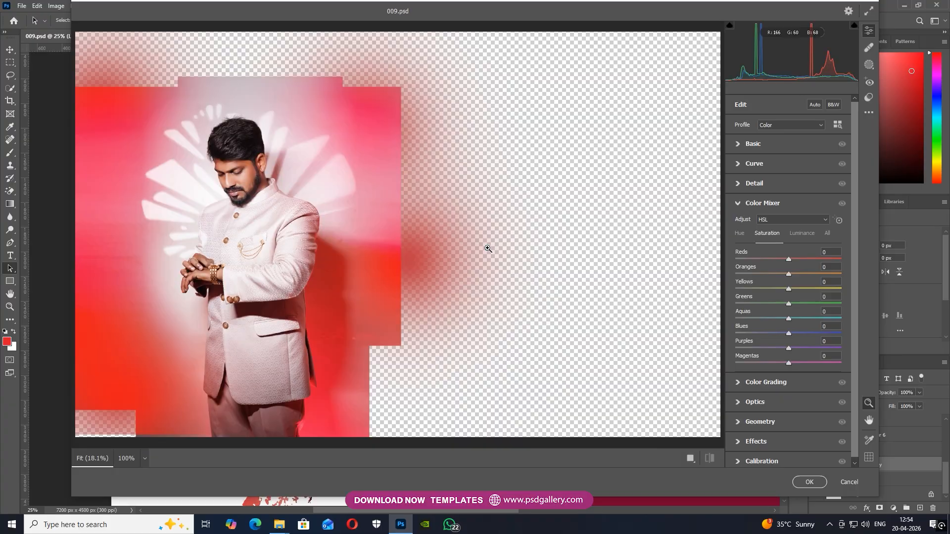
pyautogui.moveTo(148, 167); pyautogui.dragTo(180, 173)
pyautogui.moveTo(257, 215); pyautogui.dragTo(225, 220)
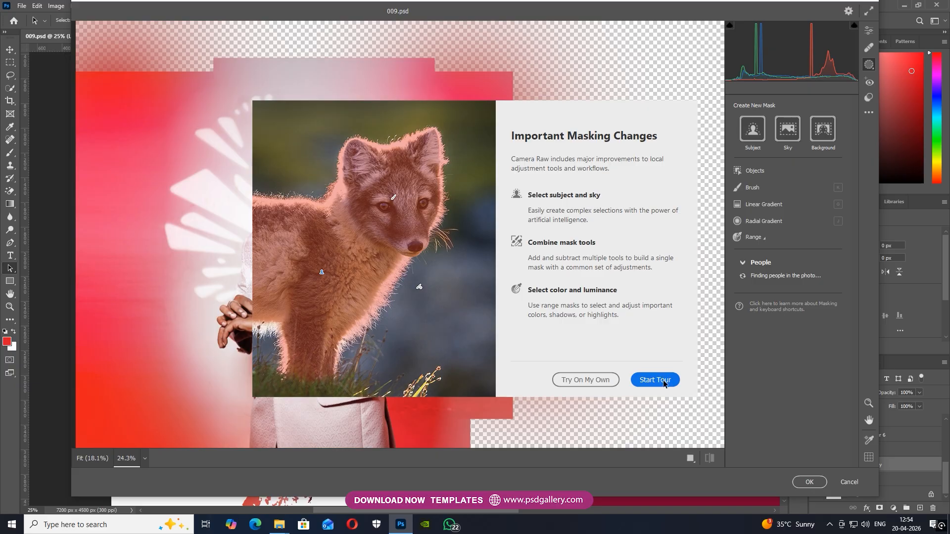
pyautogui.click(642, 385)
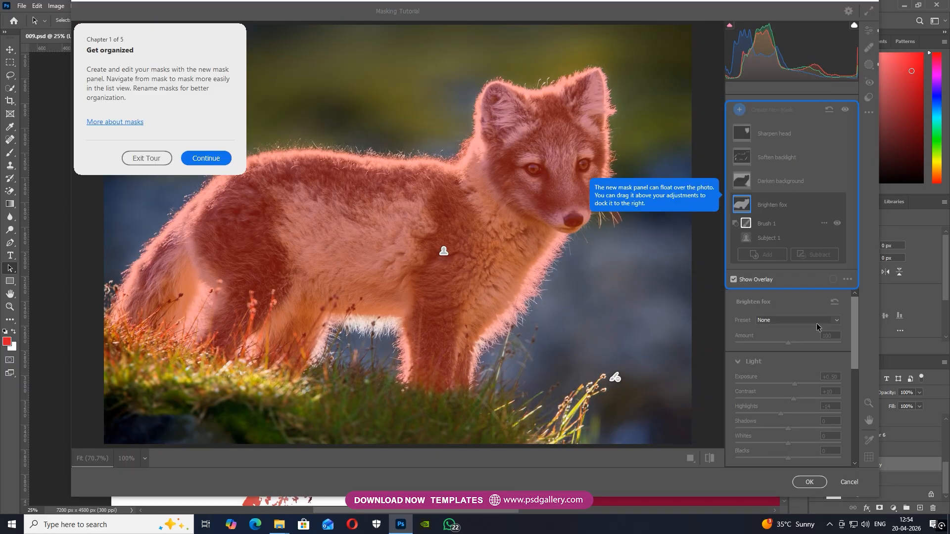
pyautogui.click(153, 158)
pyautogui.click(154, 159)
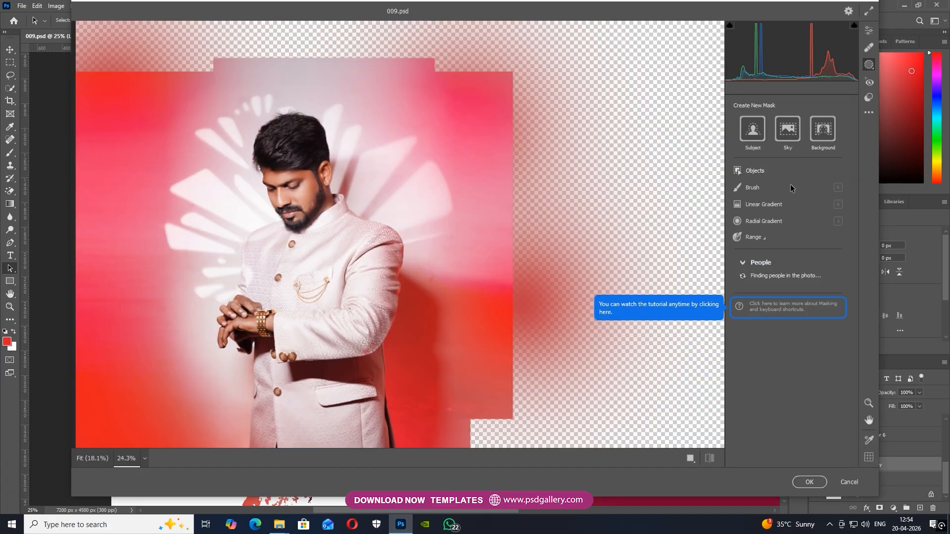
# Place an inverted radial gradient mask around the groom's head and torso and adjust the exposure outside it slightly.
pyautogui.click(757, 226)
pyautogui.moveTo(338, 204); pyautogui.dragTo(446, 234)
pyautogui.moveTo(297, 234); pyautogui.dragTo(297, 254)
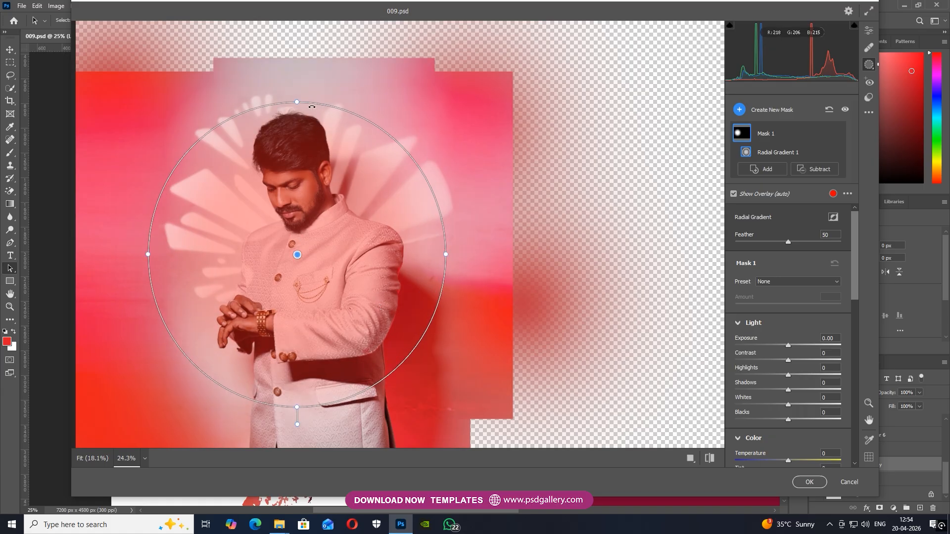
pyautogui.moveTo(305, 101); pyautogui.dragTo(310, 83)
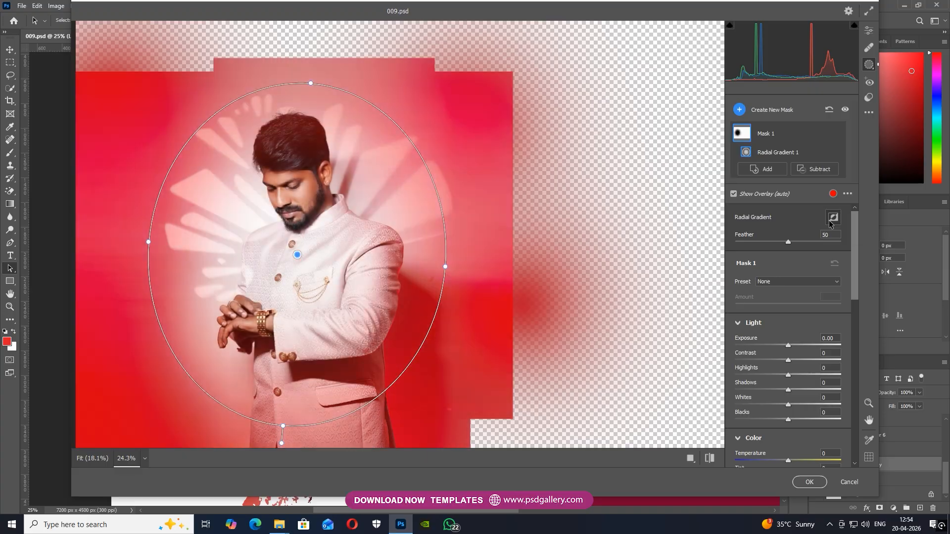
pyautogui.moveTo(786, 345); pyautogui.dragTo(788, 344)
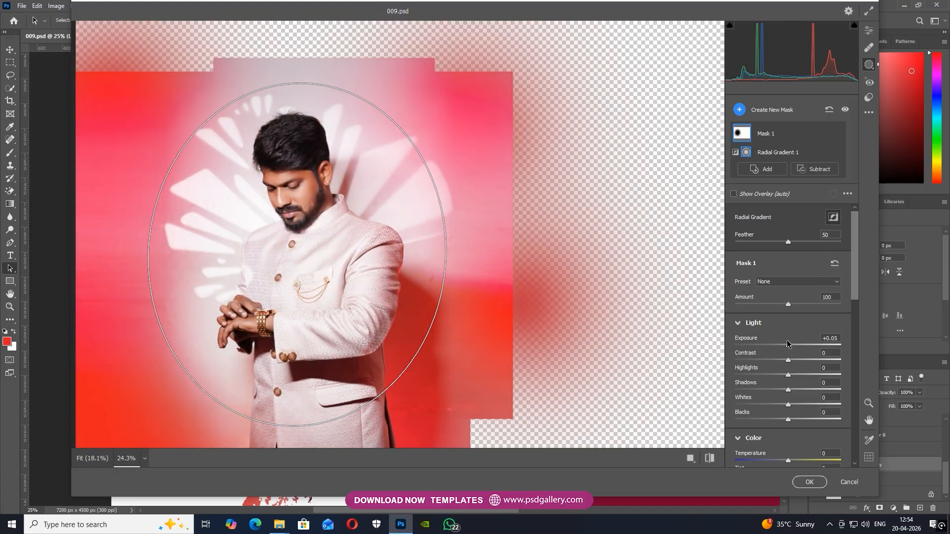
# Set the photo's sharpening to 29 and noise reduction to 41 in the Camera Raw detail settings.
pyautogui.click(869, 31)
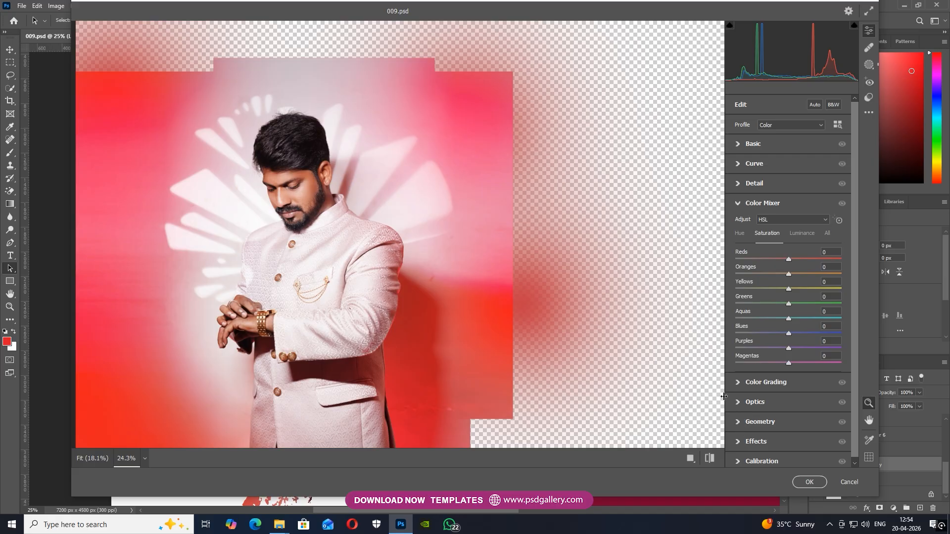
pyautogui.click(739, 184)
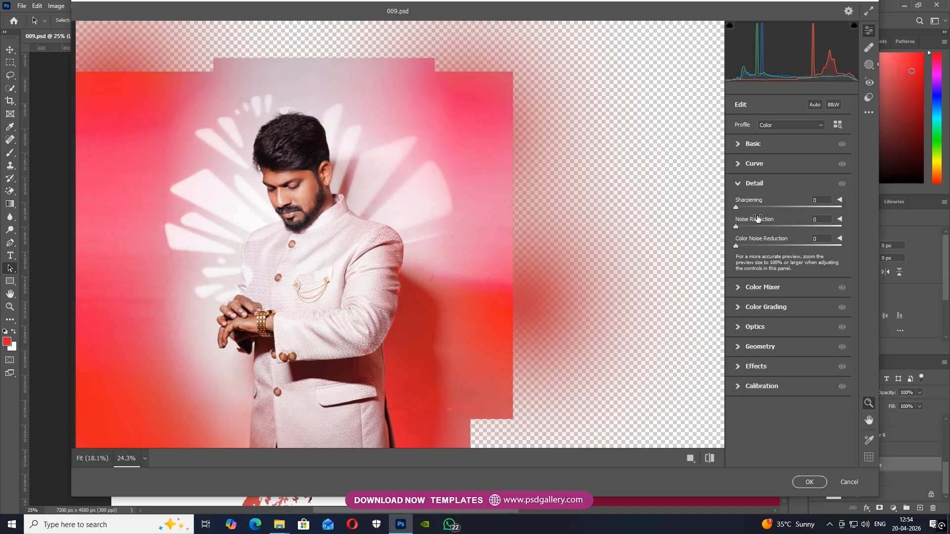
pyautogui.click(756, 209)
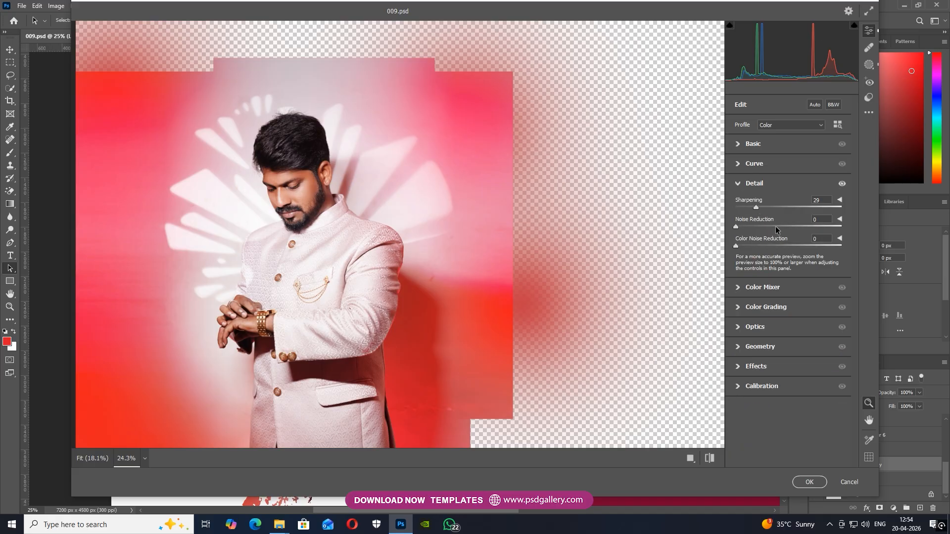
# Lower the photo's highlights to -64 and raise the whites to +12.
pyautogui.click(741, 144)
pyautogui.moveTo(788, 252); pyautogui.dragTo(762, 256)
pyautogui.moveTo(791, 285); pyautogui.dragTo(797, 282)
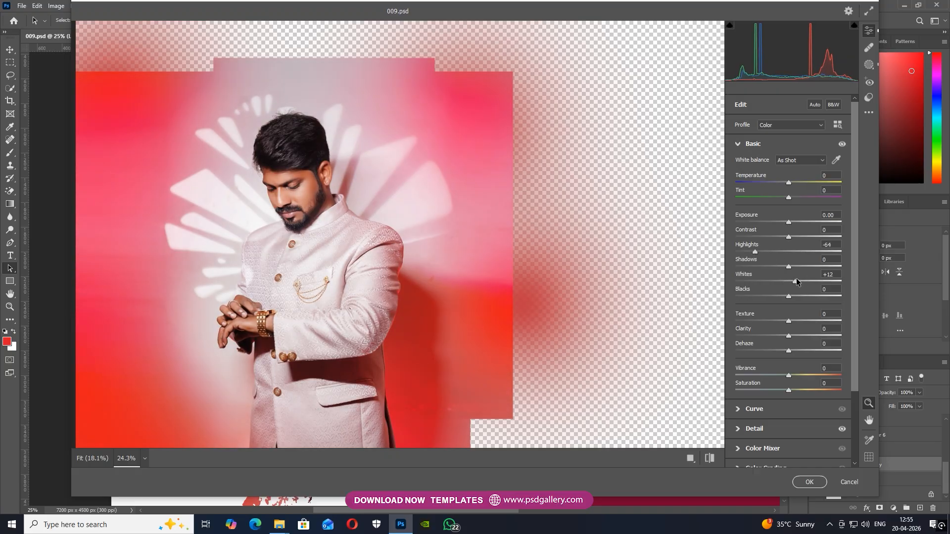
pyautogui.click(739, 436)
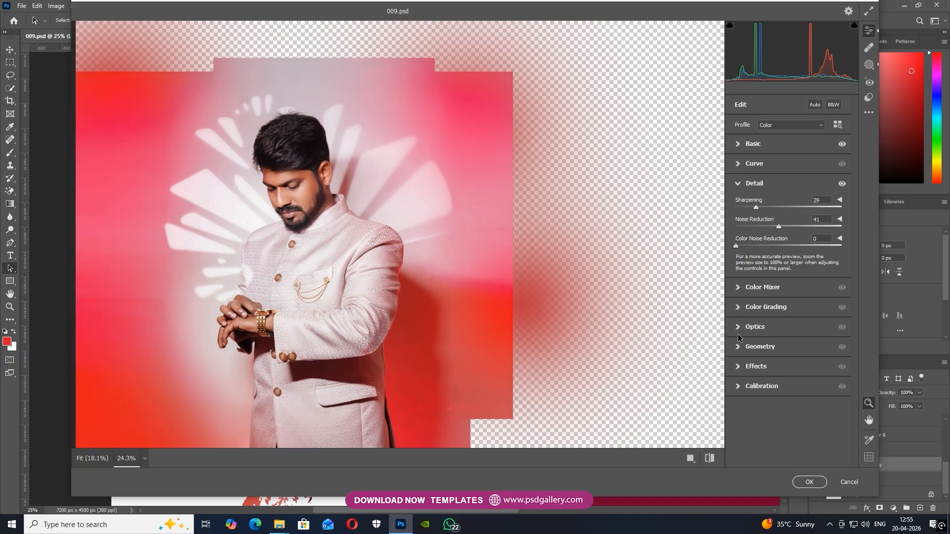
# Reduce the saturation and raise the luminance of the oranges in the Color Mixer, and apply the Camera Raw edits.
pyautogui.click(736, 292)
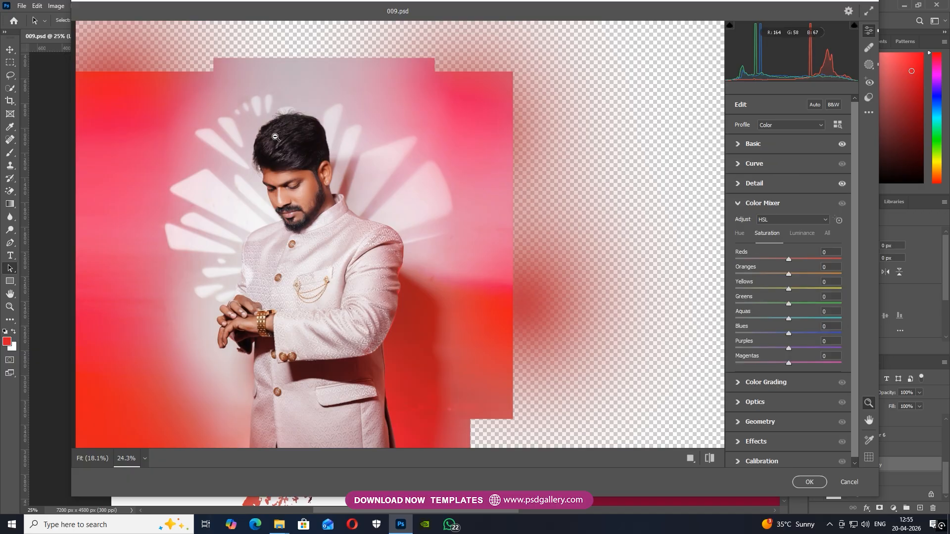
pyautogui.hotkey('ctrl', '+')
pyautogui.click(800, 244)
pyautogui.moveTo(789, 274); pyautogui.dragTo(796, 273)
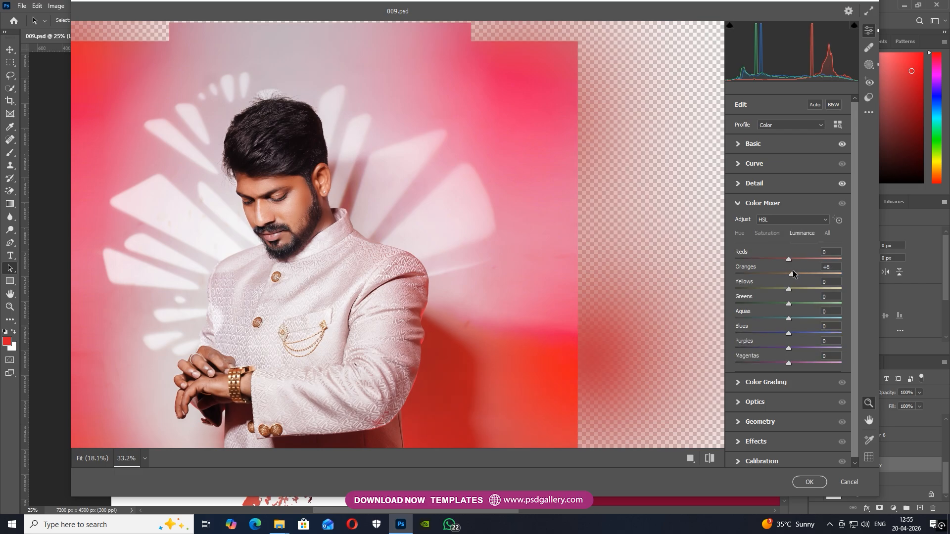
pyautogui.click(765, 234)
pyautogui.moveTo(789, 273); pyautogui.dragTo(777, 273)
pyautogui.click(802, 235)
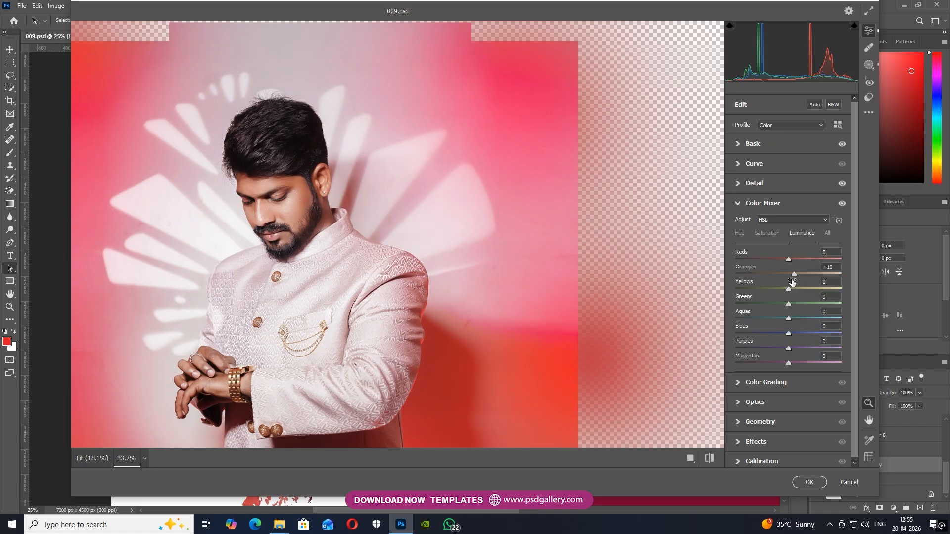
pyautogui.moveTo(797, 273); pyautogui.dragTo(804, 273)
pyautogui.click(810, 482)
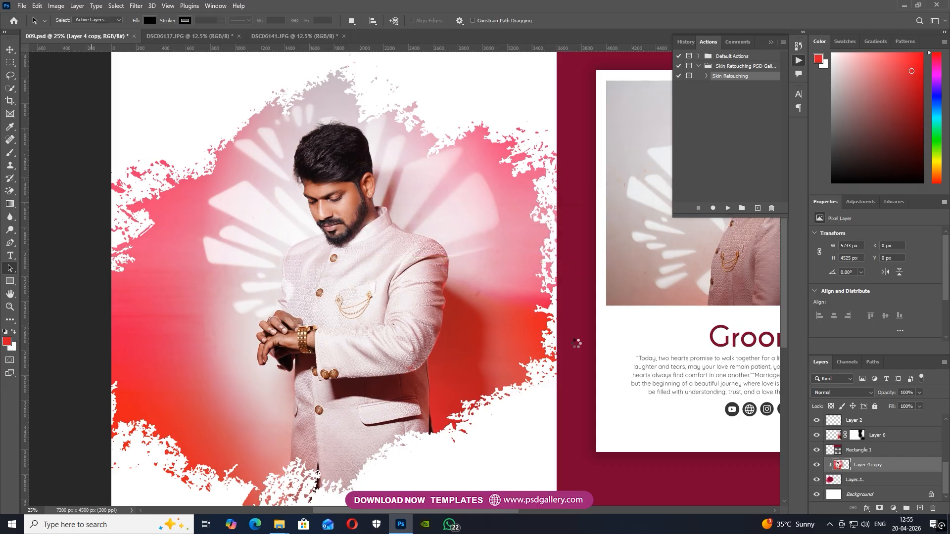
# Examine the color-corrected splash-frame photo up close and against the rest of the spread.
pyautogui.hotkey('ctrl', '-')
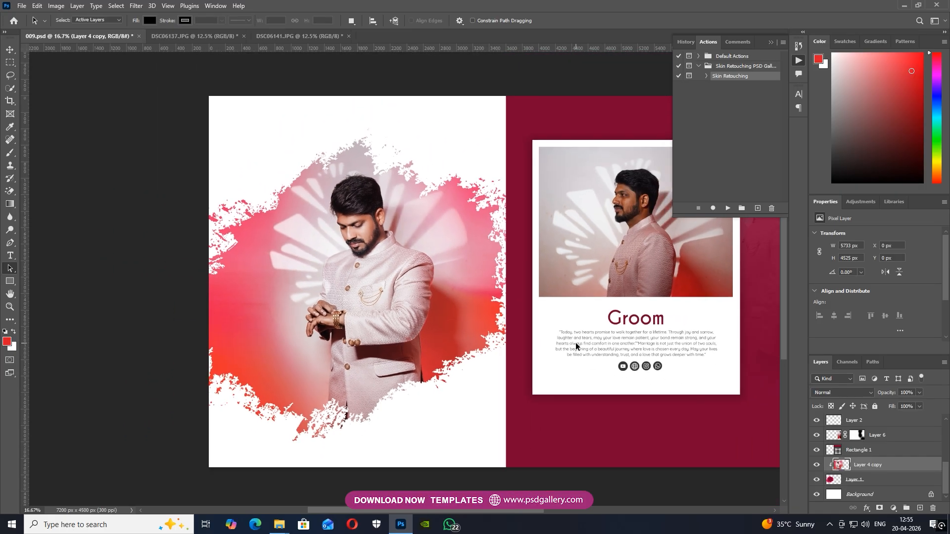
pyautogui.hscroll(5, 613, 353)
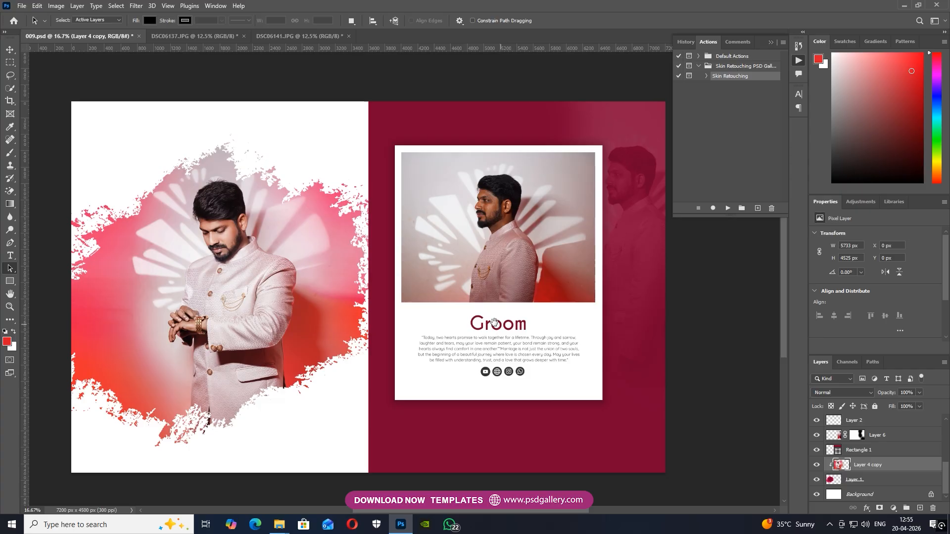
pyautogui.scroll(1, 494, 325)
pyautogui.moveTo(359, 290); pyautogui.dragTo(526, 305)
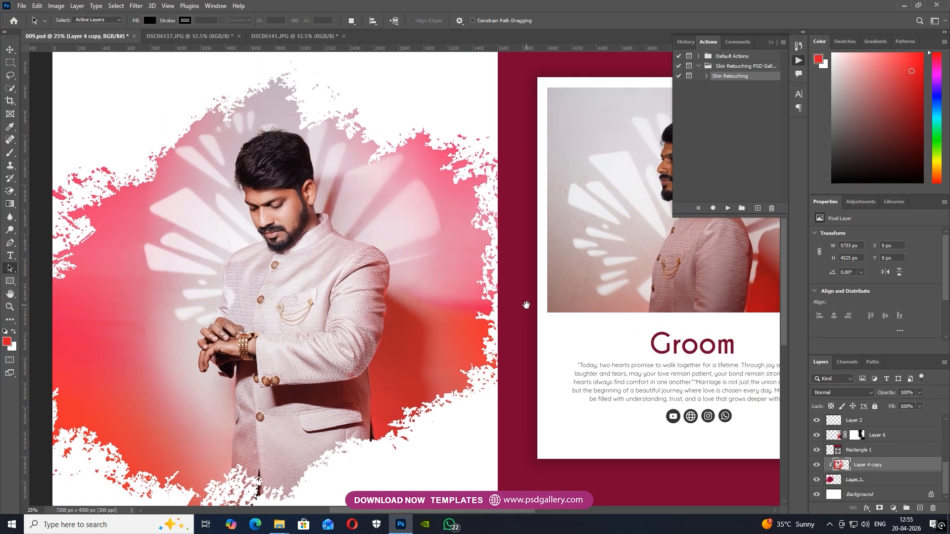
pyautogui.rightClick(311, 274)
pyautogui.click(231, 219)
pyautogui.click(9, 49)
pyautogui.hotkey('ctrl', '-')
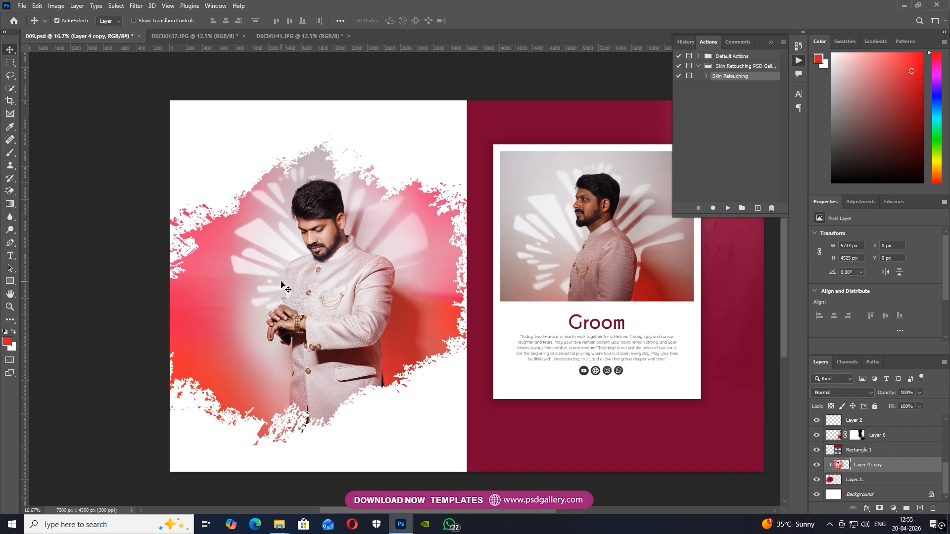
pyautogui.hscroll(1, 269, 284)
# Try to smooth the wall's color edge beside the groom's elbow in the splash-frame photo with a large Spot Healing Brush.
pyautogui.rightClick(270, 284)
pyautogui.click(292, 291)
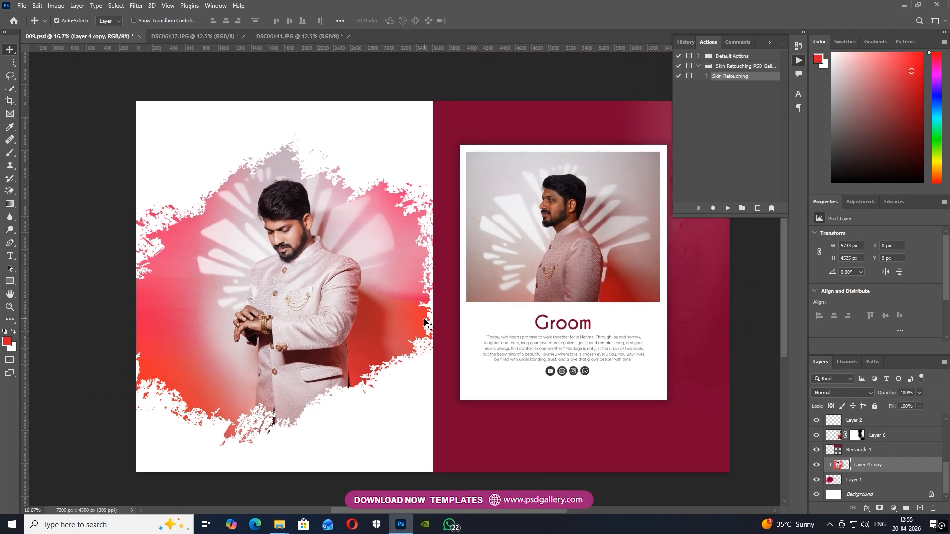
pyautogui.press('j')
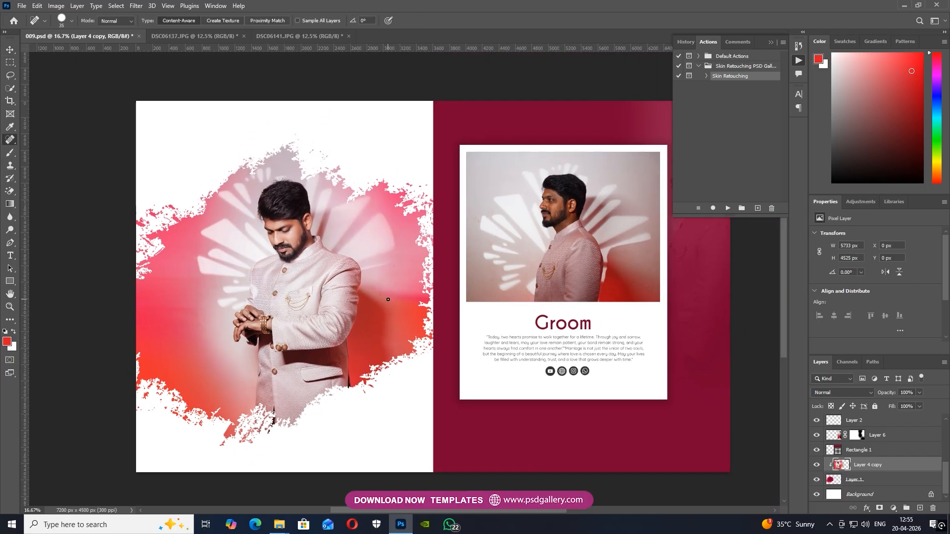
pyautogui.press(']')
pyautogui.press(']')
pyautogui.press(']')
pyautogui.press(']')
pyautogui.press(']')
pyautogui.press(']')
pyautogui.press(']')
pyautogui.press(']')
pyautogui.press(']')
pyautogui.moveTo(380, 289); pyautogui.dragTo(429, 296)
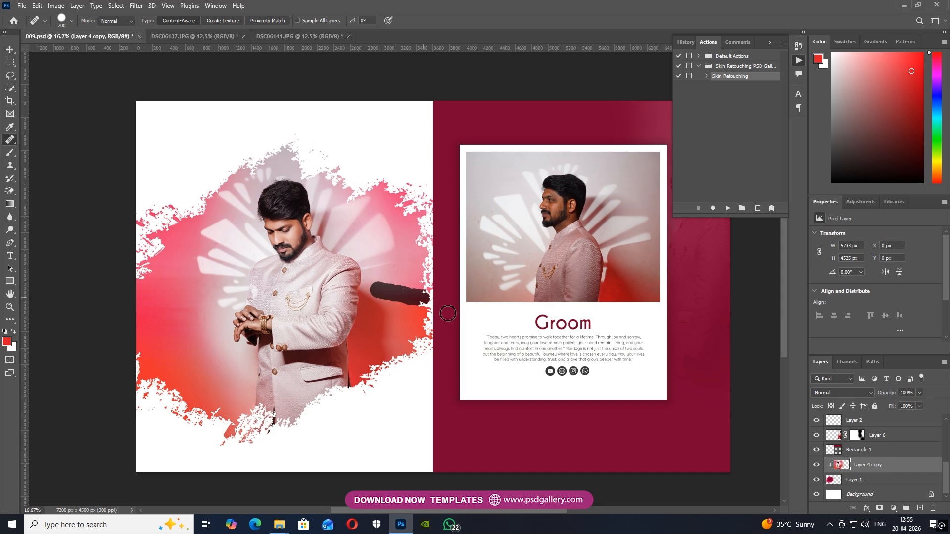
pyautogui.press(']')
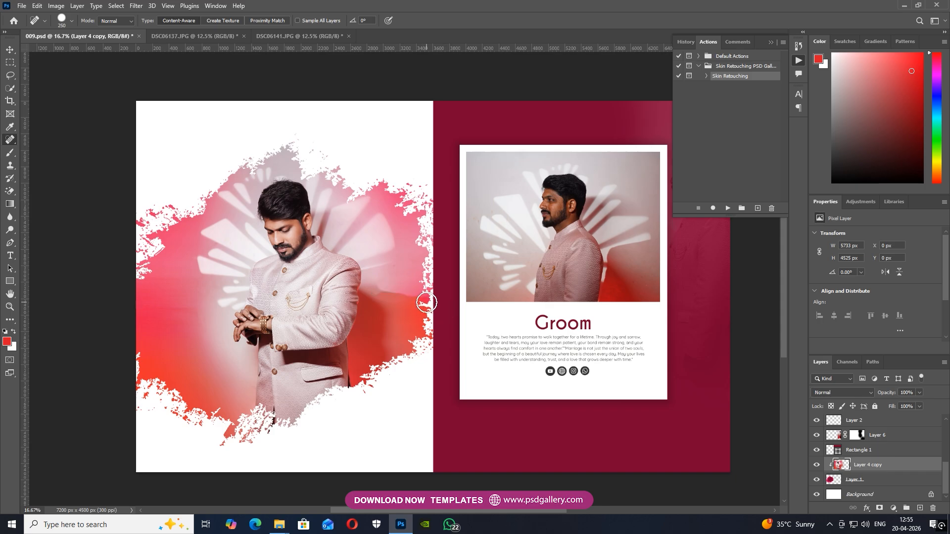
pyautogui.press('s')
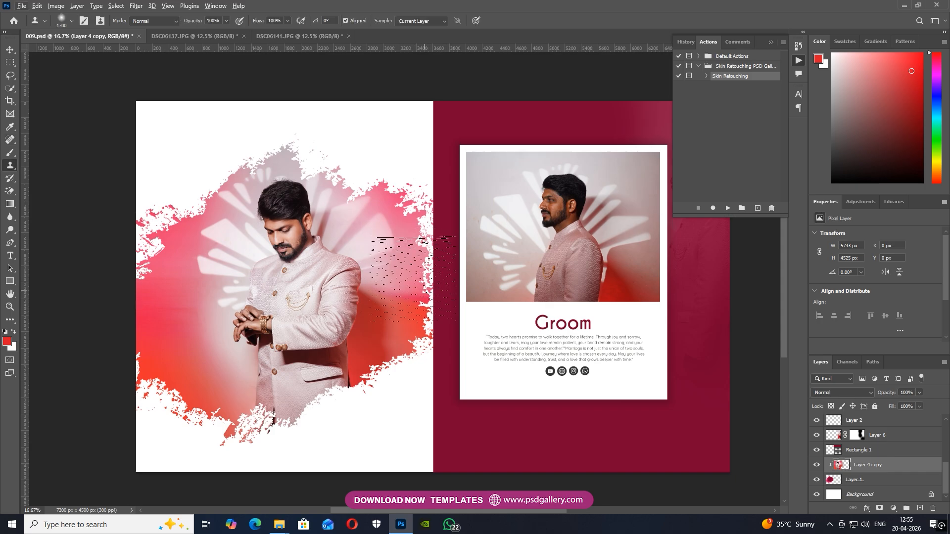
# Select the layer of the groom's side-profile photo in the white frame above the "Groom" heading.
pyautogui.moveTo(550, 315)
pyautogui.mouseDown()
pyautogui.moveTo(474, 323)
pyautogui.moveTo(637, 325)
pyautogui.moveTo(412, 326)
pyautogui.moveTo(383, 337)
pyautogui.mouseUp()
pyautogui.press('v')
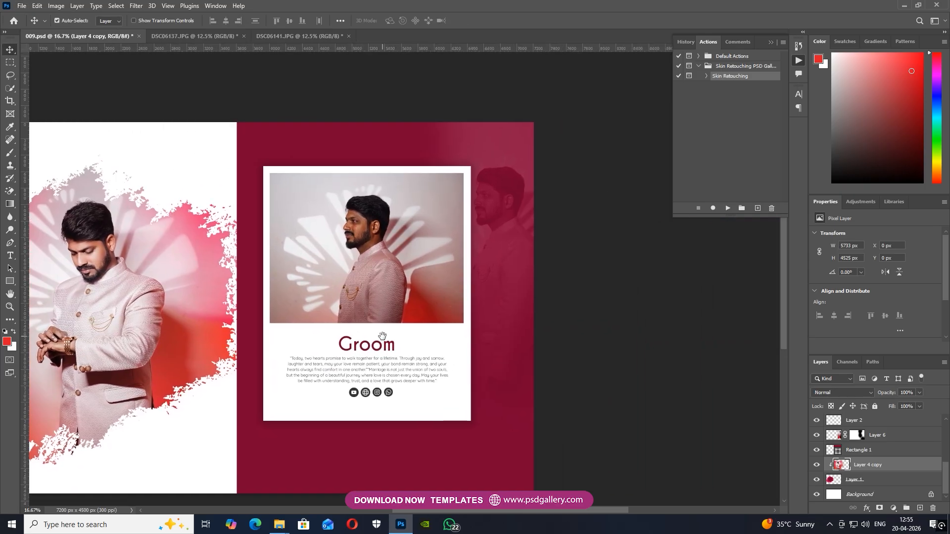
pyautogui.hotkey('ctrl', '+')
pyautogui.hotkey('ctrl', '+')
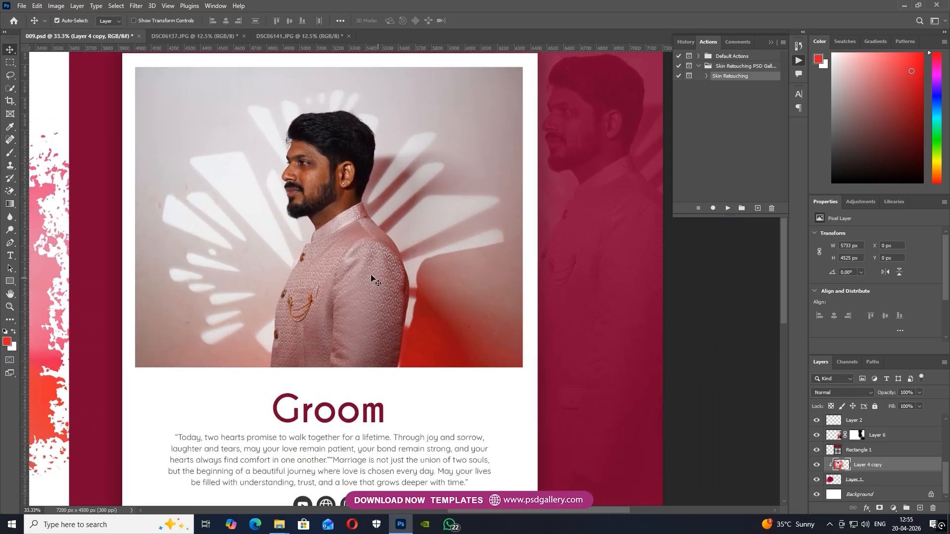
pyautogui.moveTo(362, 267); pyautogui.dragTo(367, 310)
pyautogui.rightClick(334, 276)
pyautogui.click(351, 280)
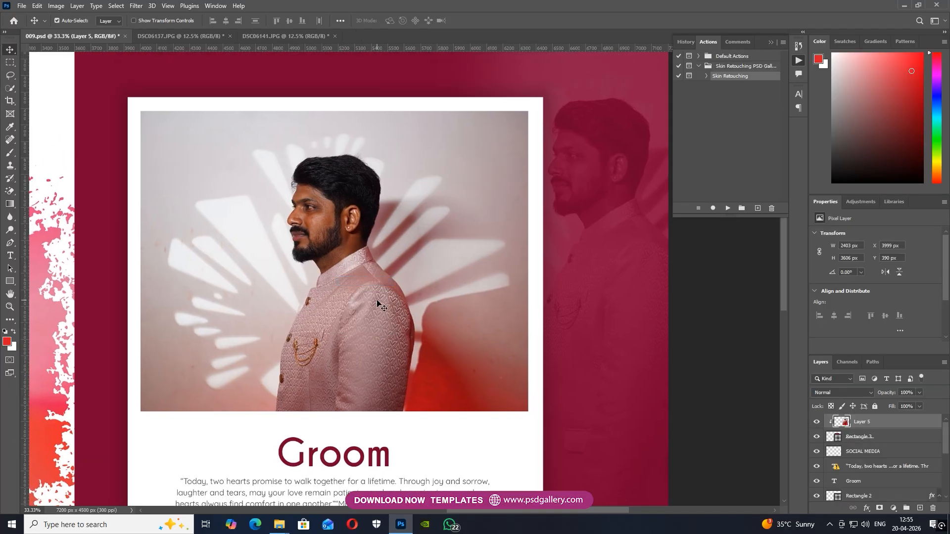
# Remove the spots from the wall behind the groom's back in the side-profile photo with a Spot Healing Brush of up to 80 px.
pyautogui.press('j')
pyautogui.moveTo(183, 257)
pyautogui.mouseDown()
pyautogui.moveTo(455, 269)
pyautogui.moveTo(234, 259)
pyautogui.mouseUp()
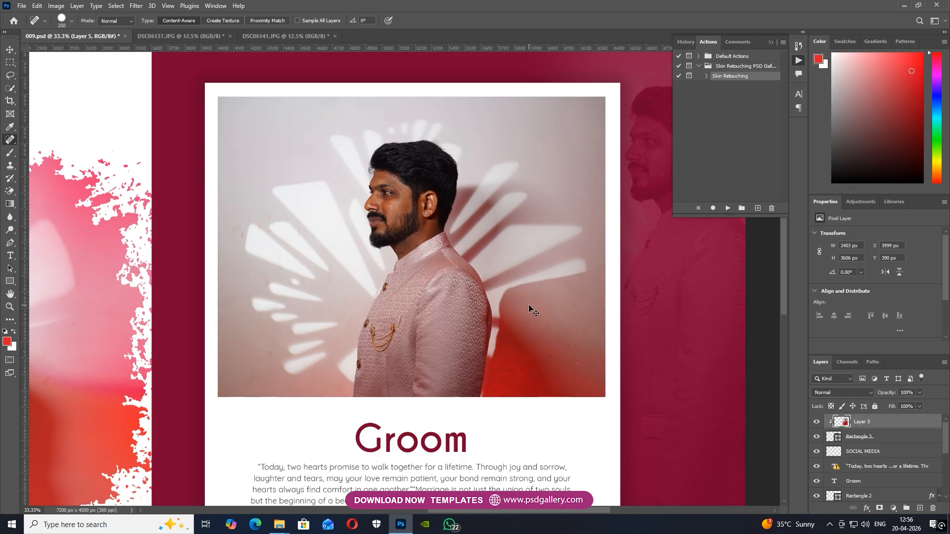
pyautogui.hotkey('ctrl', '+')
pyautogui.hotkey('ctrl', '-')
pyautogui.hotkey('ctrl', '-')
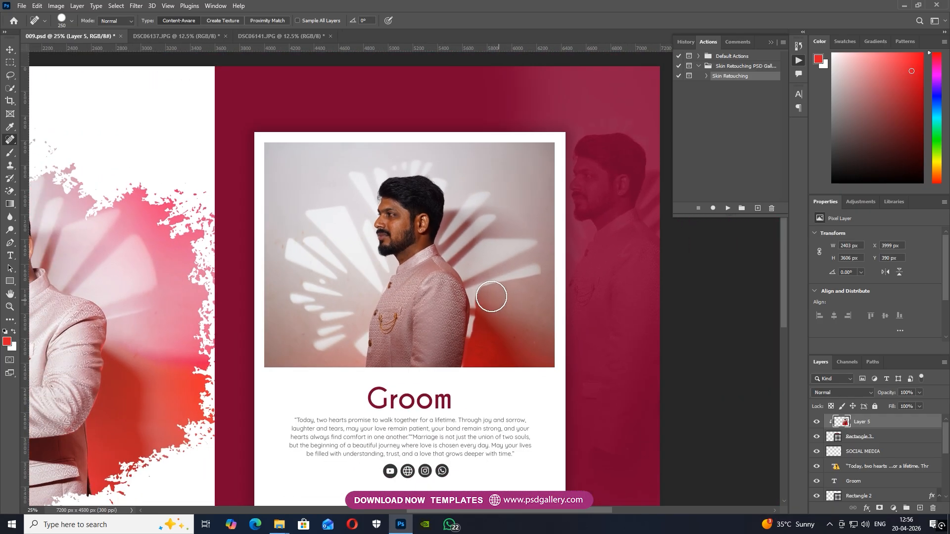
pyautogui.press('v')
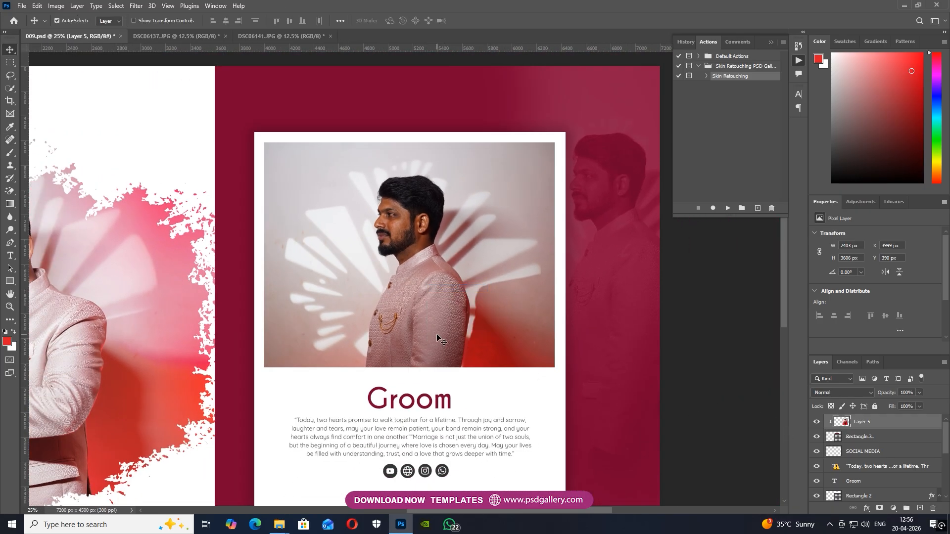
pyautogui.press('j')
pyautogui.hotkey('ctrl', '+')
pyautogui.hotkey('ctrl', '+')
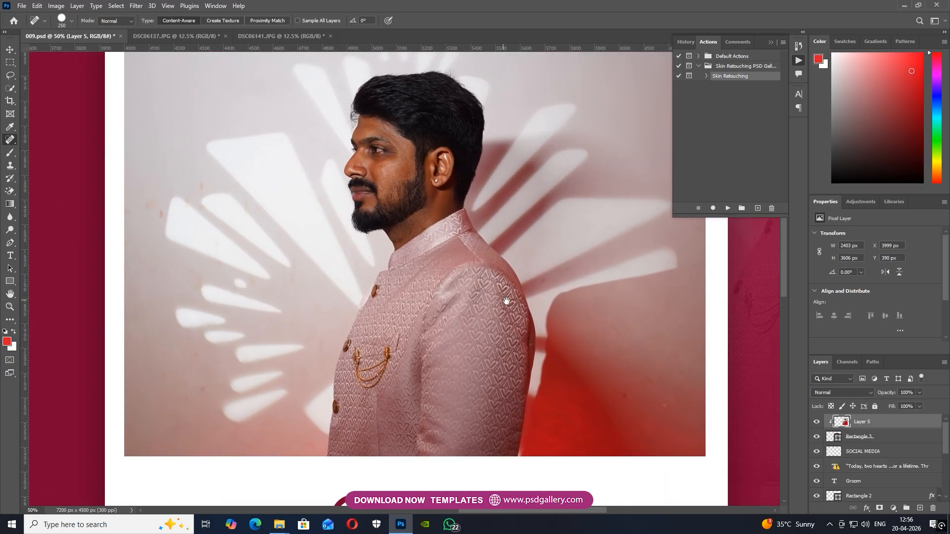
pyautogui.moveTo(506, 301); pyautogui.dragTo(379, 268)
pyautogui.press('[')
pyautogui.press('[')
pyautogui.press('[')
pyautogui.press('[')
pyautogui.press('[')
pyautogui.press('[')
pyautogui.press('[')
pyautogui.press('[')
pyautogui.press('[')
pyautogui.press('[')
pyautogui.click(497, 360)
pyautogui.press(']')
pyautogui.press(']')
pyautogui.press(']')
pyautogui.click(539, 373)
pyautogui.click(524, 350)
pyautogui.click(552, 342)
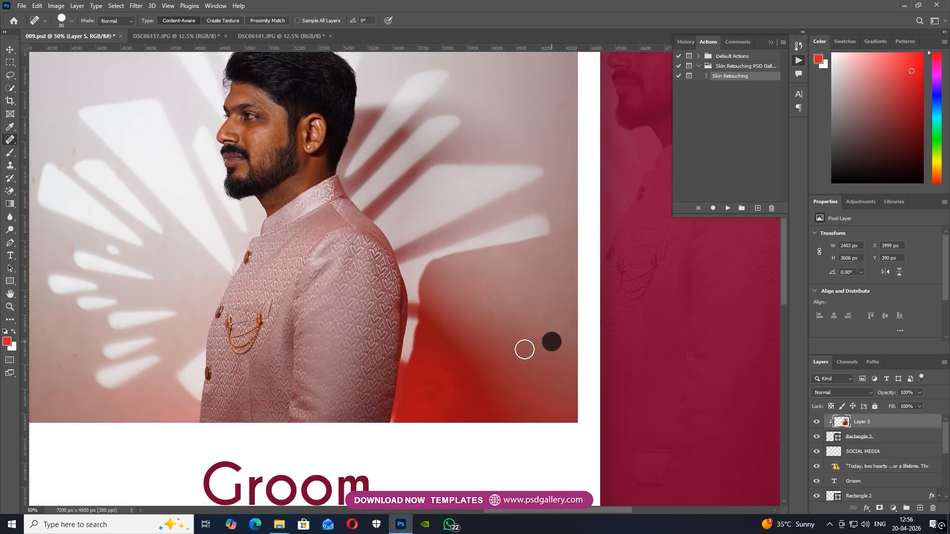
# Remove the spots from the wall in front of the groom in the side-profile photo with an 80 px, then a 60 px Spot Healing Brush.
pyautogui.moveTo(441, 282); pyautogui.dragTo(659, 310)
pyautogui.click(247, 205)
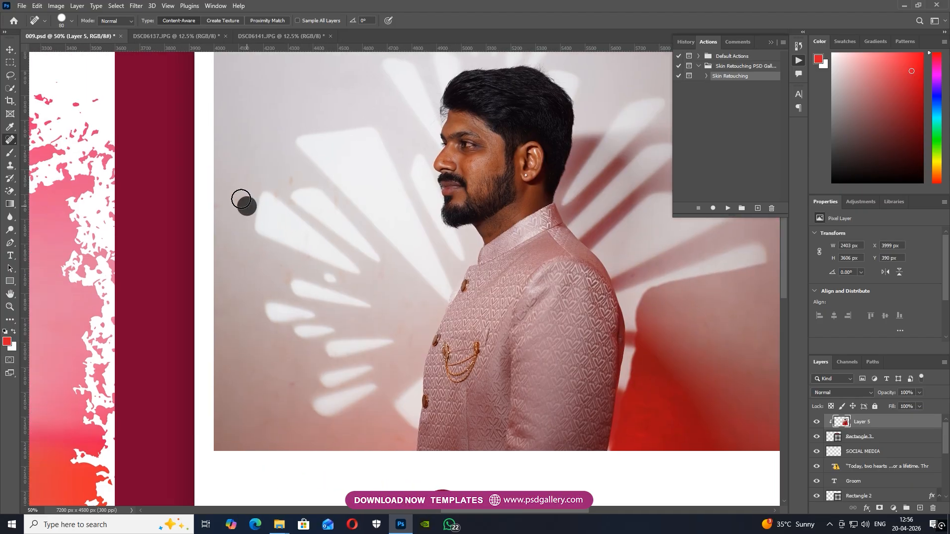
pyautogui.click(286, 181)
pyautogui.press('[')
pyautogui.press('[')
pyautogui.click(293, 385)
pyautogui.hotkey('ctrl', '-')
pyautogui.hotkey('ctrl', '-')
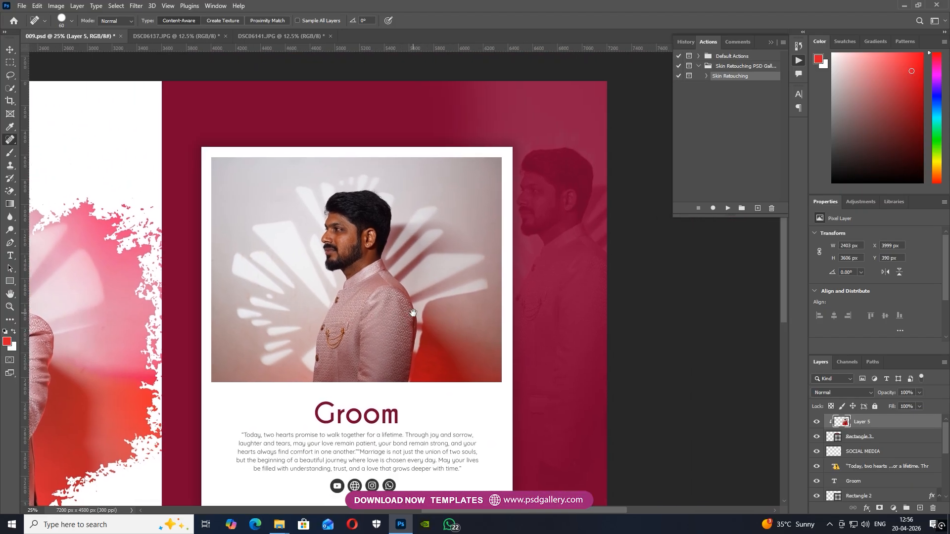
# Brighten the side-profile photo with Levels, setting the midtone input to 1.11 and slightly lowering the white input.
pyautogui.hotkey('ctrl', '+')
pyautogui.press('v')
pyautogui.hotkey('ctrl', 'l')
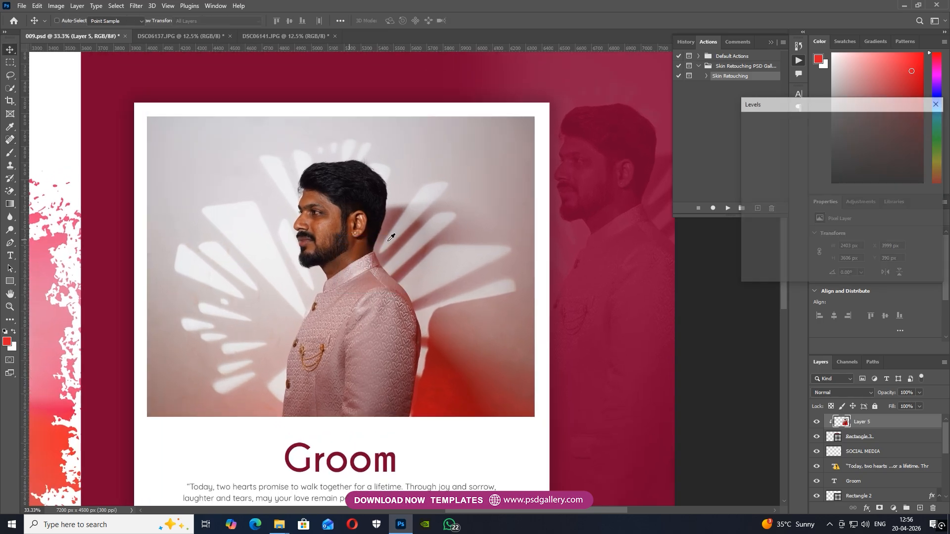
pyautogui.press('Up')
pyautogui.press('Up')
pyautogui.press('Up')
pyautogui.press('Up')
pyautogui.press('Up')
pyautogui.press('Up')
pyautogui.press('Up')
pyautogui.press('Up')
pyautogui.press('Up')
pyautogui.press('Up')
pyautogui.press('Up')
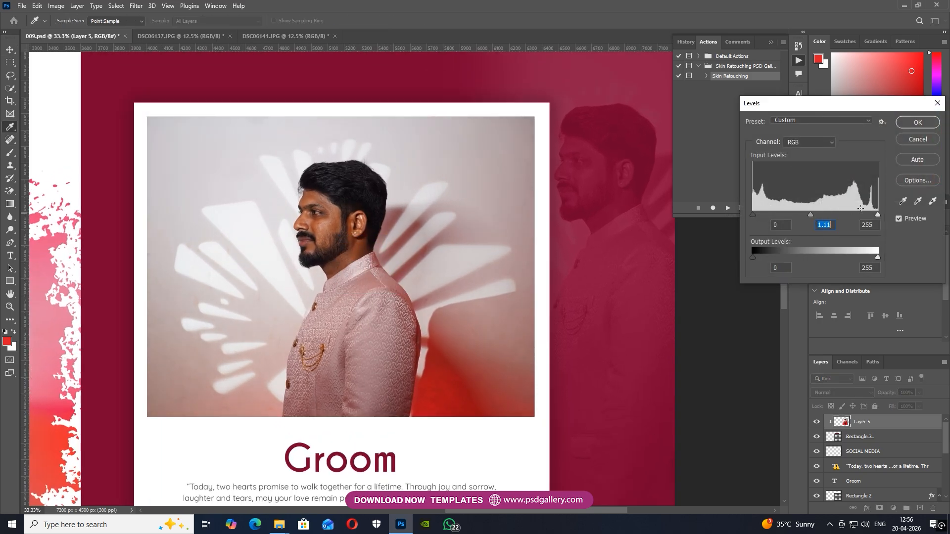
pyautogui.moveTo(877, 216)
pyautogui.mouseDown()
pyautogui.moveTo(864, 216)
pyautogui.moveTo(874, 216)
pyautogui.mouseUp()
pyautogui.click(916, 122)
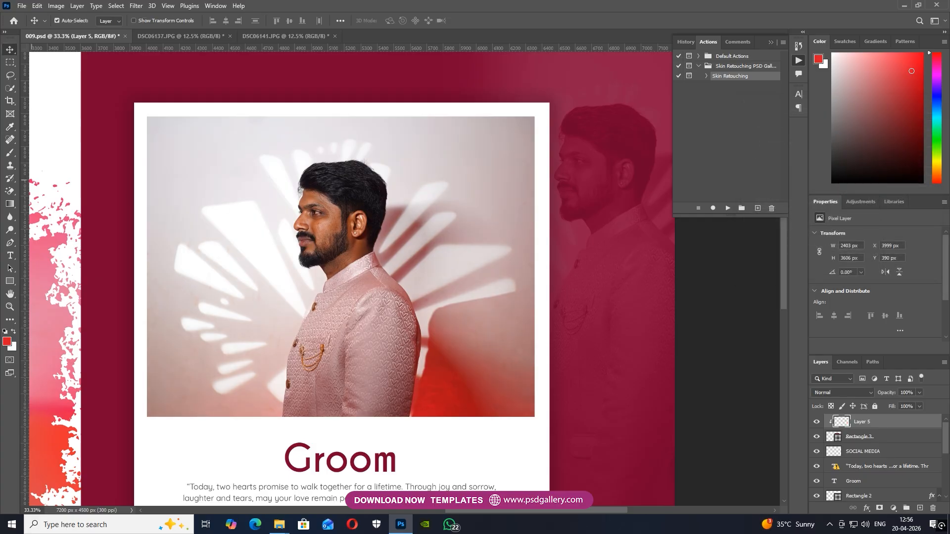
# Lighten the groom's face and collar in the side-profile photo with a 1100 px Dodge tool set to Midtones and 82% exposure.
pyautogui.click(9, 230)
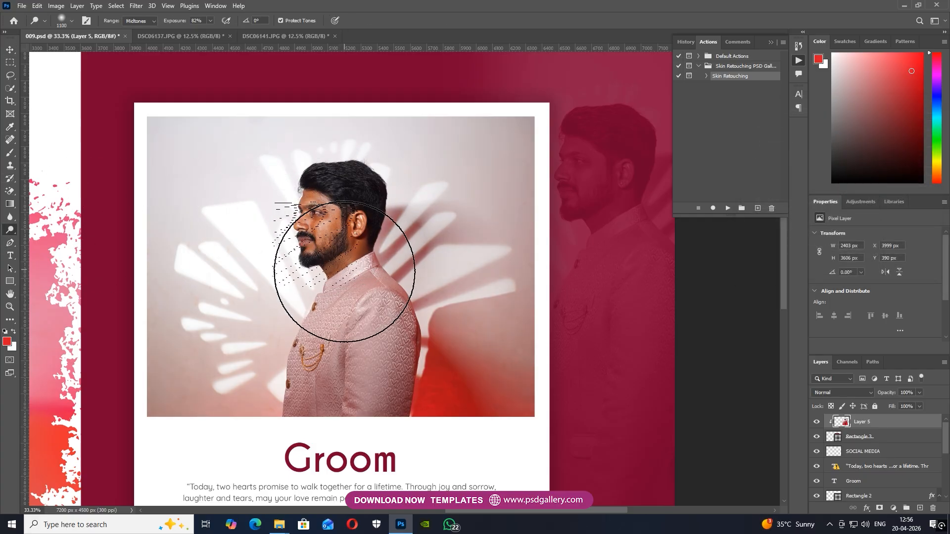
pyautogui.click(345, 271)
pyautogui.press('v')
pyautogui.rightClick(364, 247)
pyautogui.press('Escape')
pyautogui.hotkey('ctrl', '-')
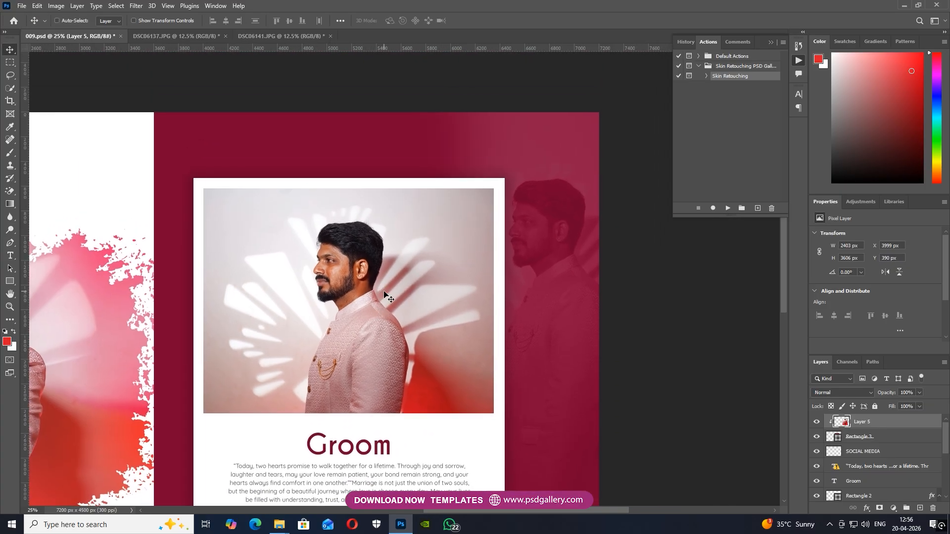
pyautogui.hotkey('ctrl', '+')
pyautogui.rightClick(325, 275)
pyautogui.click(354, 281)
pyautogui.hotkey('ctrl', '-')
# Paint a soft red spot on a new layer, enlarge it to 2310 by 832 px and place it over the photo's upper left.
pyautogui.click(919, 508)
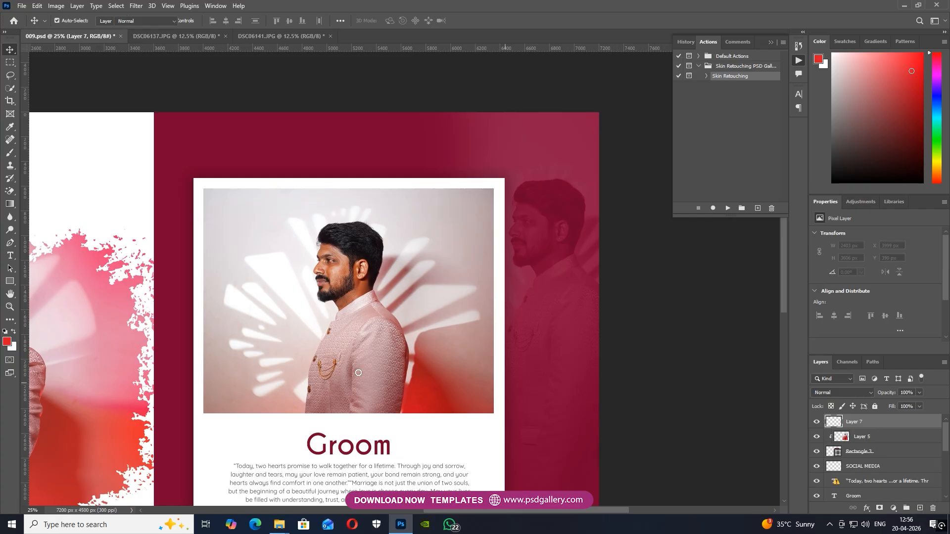
pyautogui.press('b')
pyautogui.click(226, 230)
pyautogui.hotkey('ctrl', 't')
pyautogui.moveTo(233, 223); pyautogui.dragTo(502, 132)
pyautogui.press('Return')
pyautogui.press('v')
pyautogui.moveTo(376, 194); pyautogui.dragTo(244, 239)
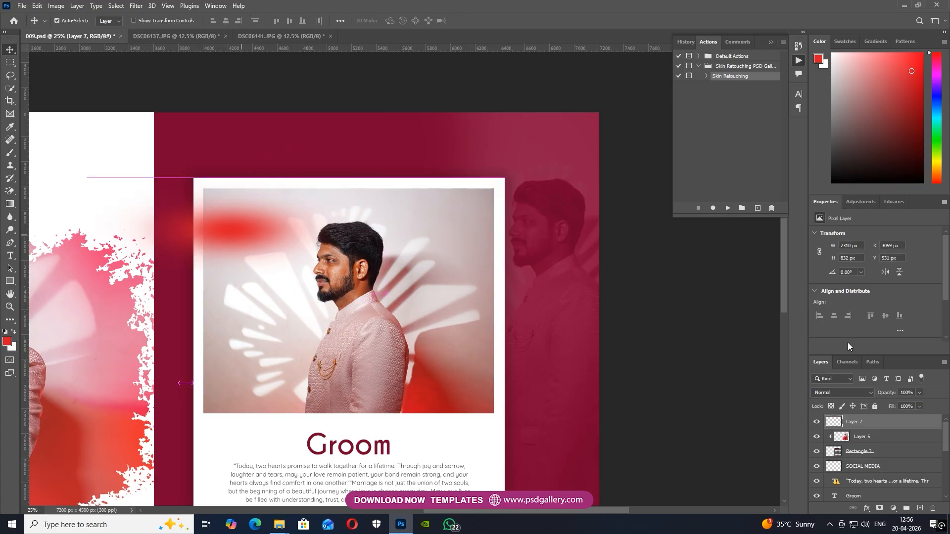
# Shift the red glow further onto the wall in front of the groom and set its blending mode to Hard Light.
pyautogui.click(841, 392)
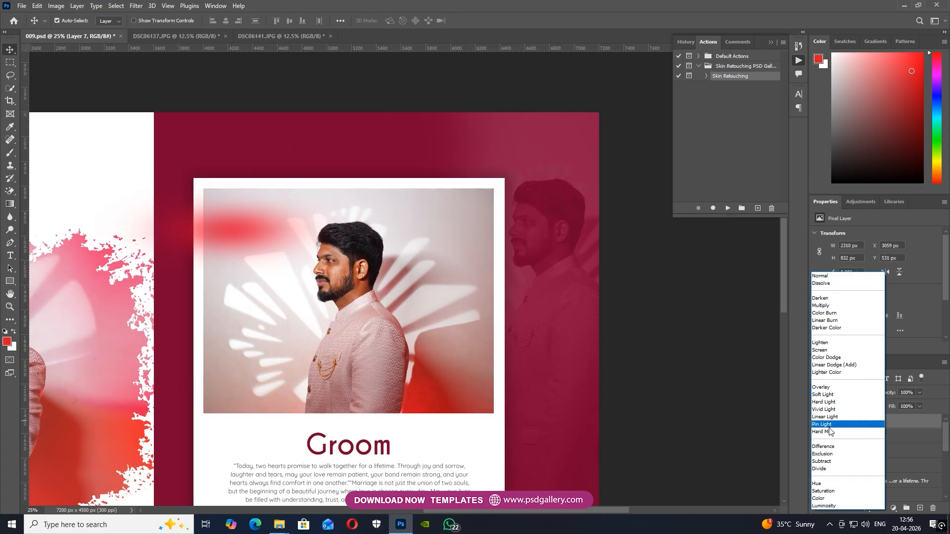
pyautogui.click(824, 409)
pyautogui.moveTo(213, 233); pyautogui.dragTo(237, 221)
pyautogui.click(819, 392)
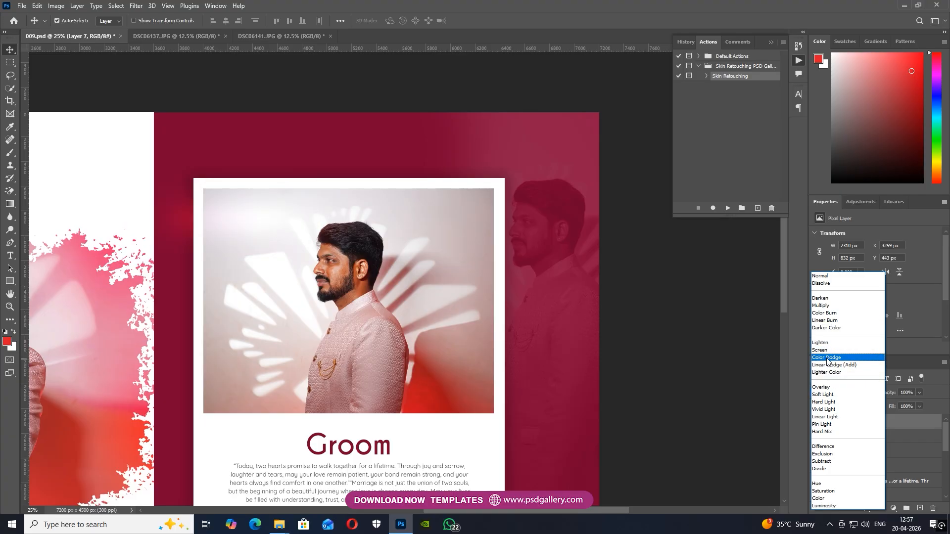
pyautogui.click(825, 402)
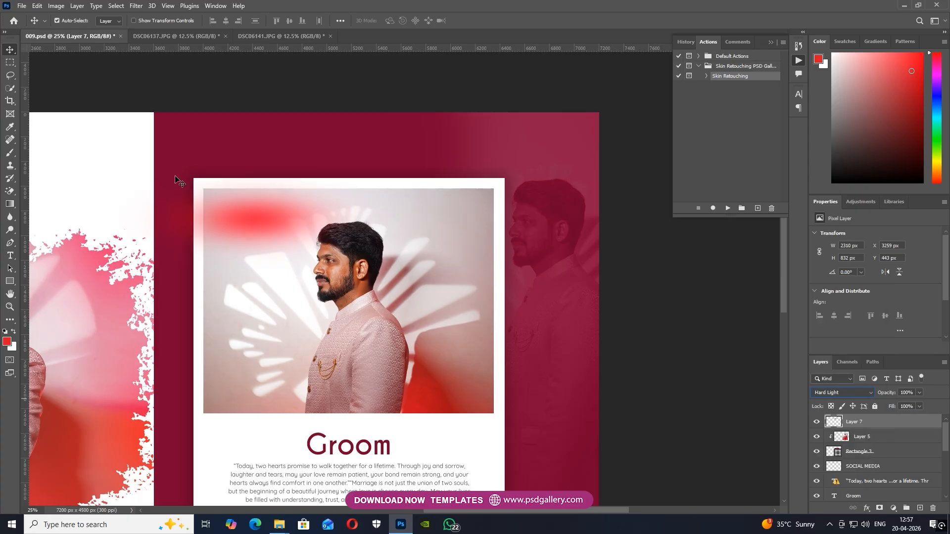
# Stretch the red glow to a height of 3392 px and position it beside the groom's face.
pyautogui.moveTo(264, 242); pyautogui.dragTo(254, 288)
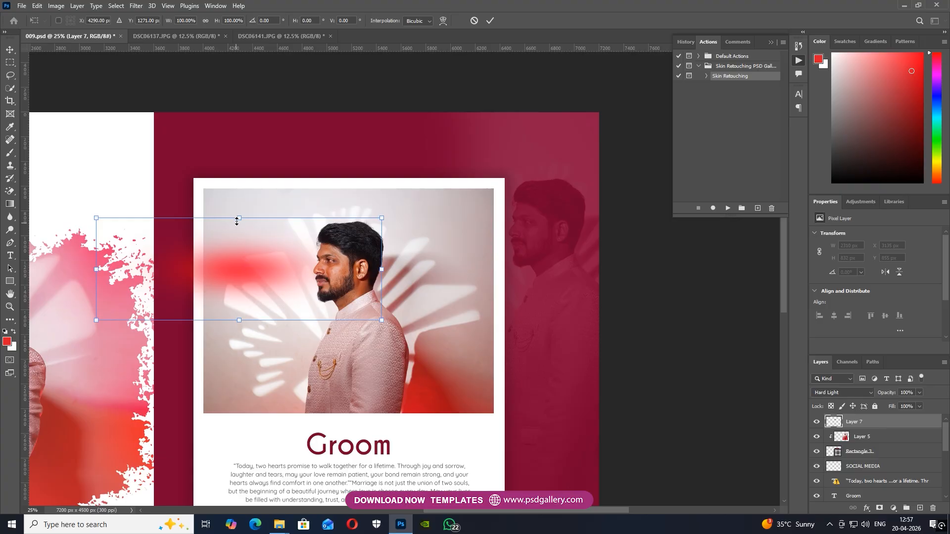
pyautogui.moveTo(238, 218); pyautogui.dragTo(238, 59)
pyautogui.moveTo(287, 239); pyautogui.dragTo(308, 270)
pyautogui.press('Return')
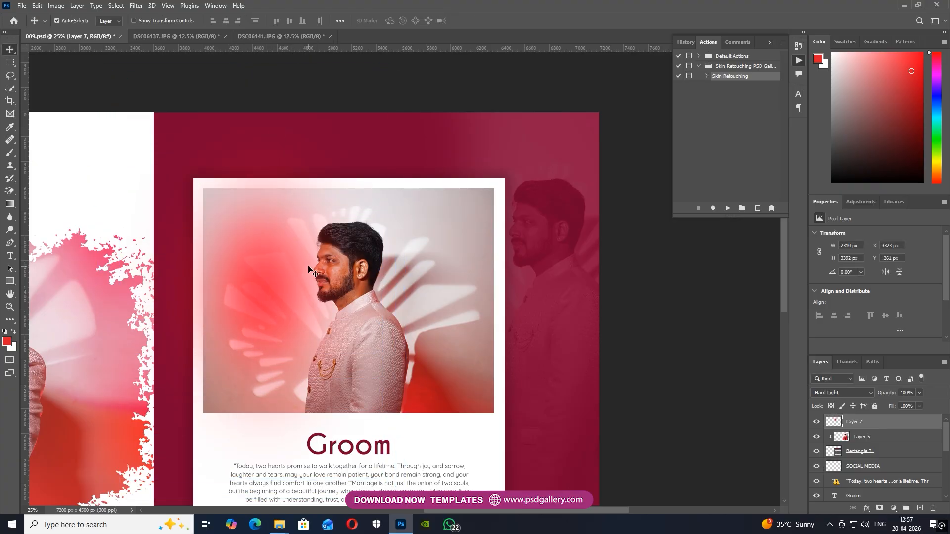
# Clip the red glow to the side-profile photo's frame, scale it to about 167% and place it over the photo's left side.
pyautogui.hotkey('ctrl', 'alt', 'g')
pyautogui.hotkey('ctrl', 't')
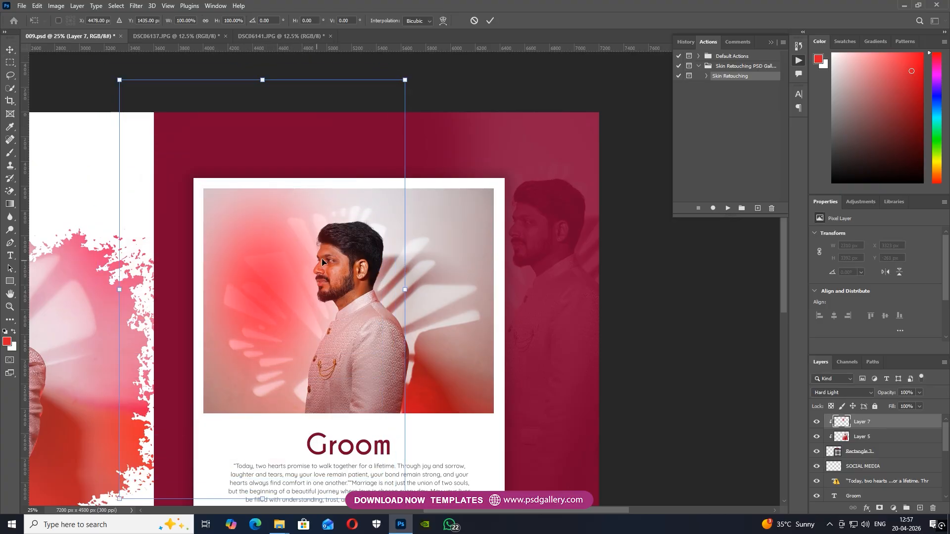
pyautogui.hotkey('ctrl', '-')
pyautogui.moveTo(321, 262); pyautogui.dragTo(290, 245)
pyautogui.moveTo(371, 128); pyautogui.dragTo(512, 57)
pyautogui.moveTo(361, 270); pyautogui.dragTo(354, 256)
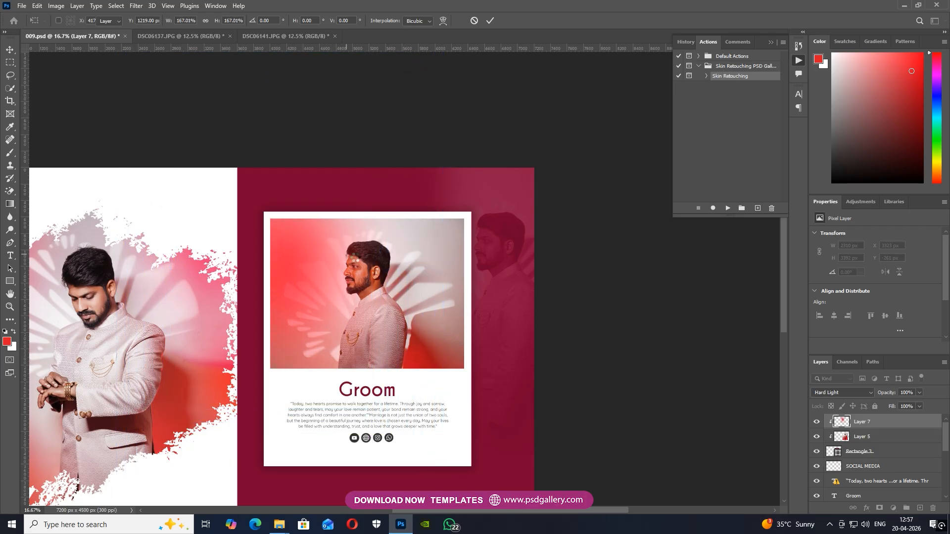
pyautogui.press('Return')
# Duplicate the red glow layer and place the copy over the photo's right side behind the groom.
pyautogui.hotkey('ctrl', '+')
pyautogui.moveTo(253, 267); pyautogui.dragTo(510, 278)
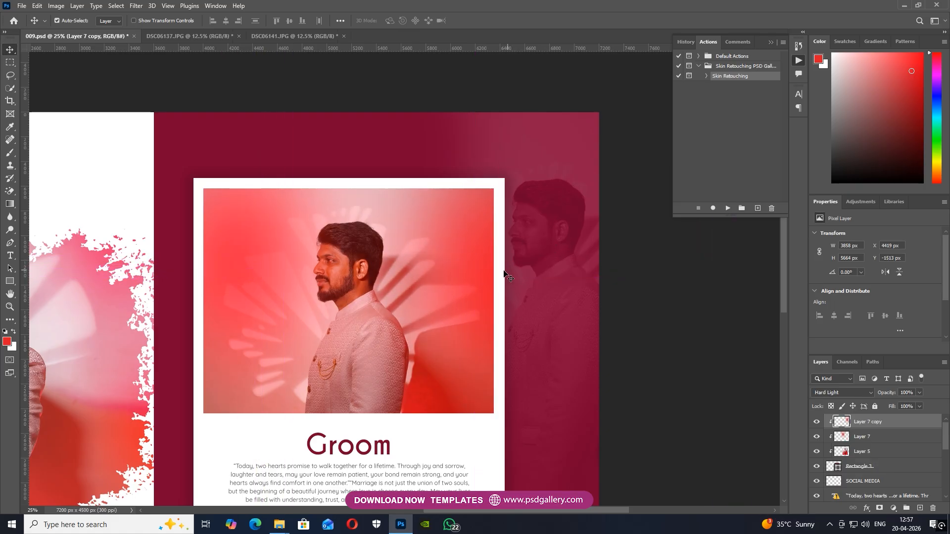
pyautogui.hotkey('ctrl', '+')
pyautogui.rightClick(346, 253)
pyautogui.click(352, 259)
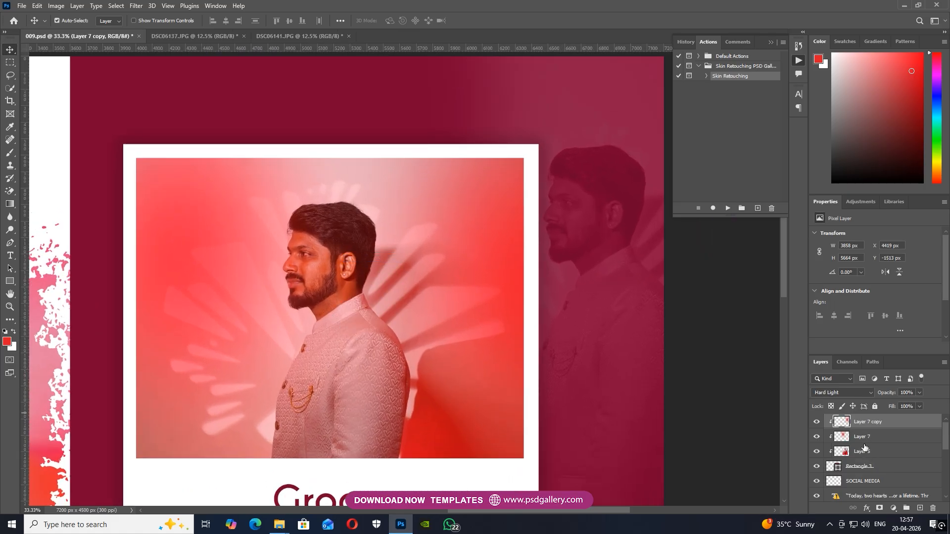
# Add a layer mask to the copied red glow layer and clear its layer style.
pyautogui.click(880, 508)
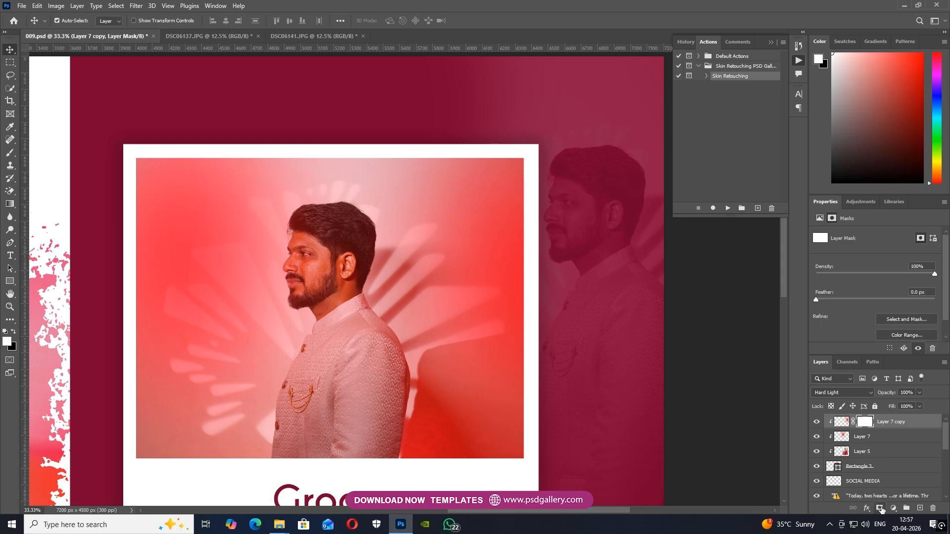
pyautogui.rightClick(890, 428)
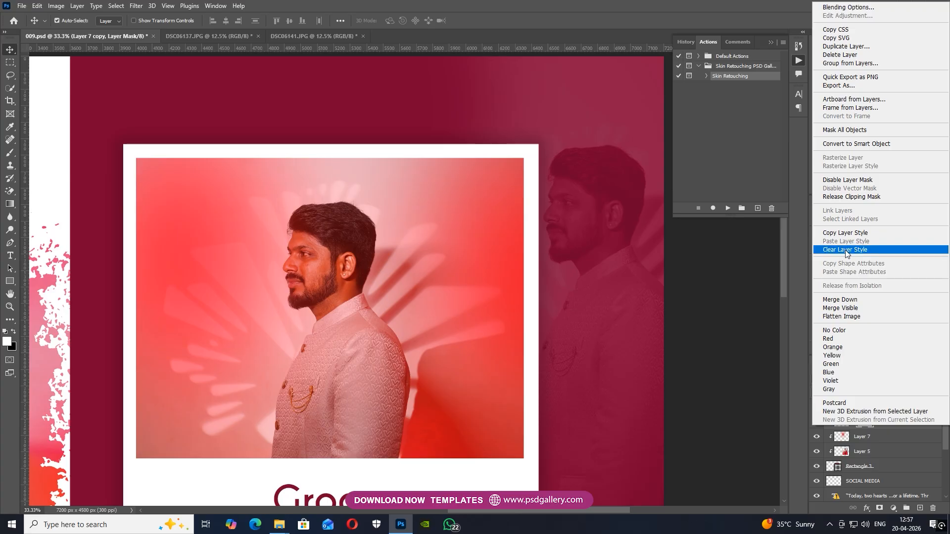
pyautogui.click(845, 249)
# Release both red glow layers from the clipping mask of the side-profile photo's frame.
pyautogui.rightClick(909, 425)
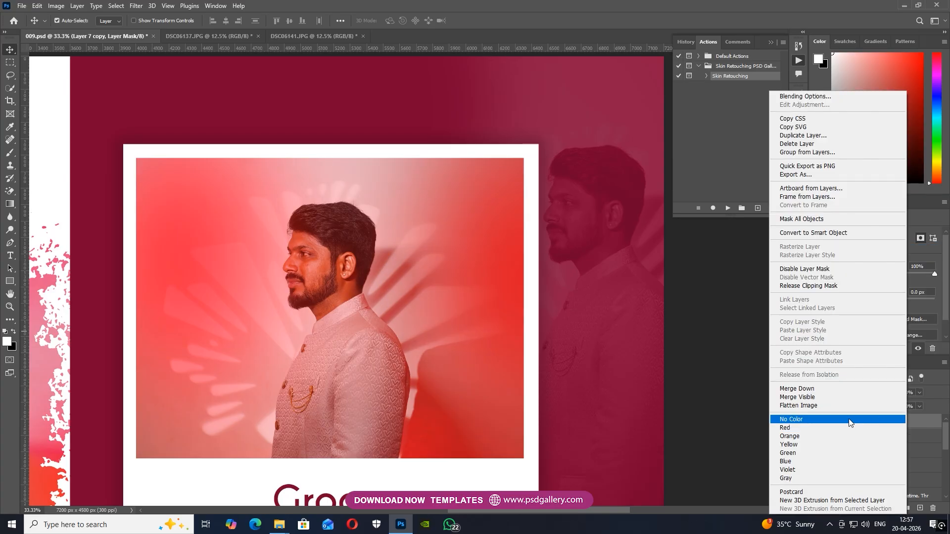
pyautogui.click(814, 287)
pyautogui.rightClick(868, 433)
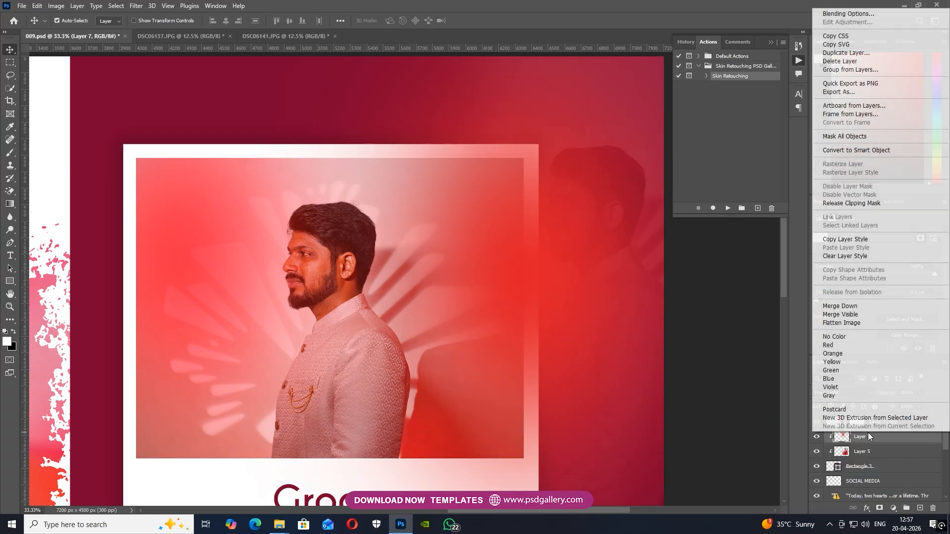
pyautogui.click(848, 202)
# Merge the two red glow layers into one and clip the result to the side-profile photo's frame.
pyautogui.keyDown('shift'); pyautogui.click(896, 427); pyautogui.keyUp('shift')
pyautogui.rightClick(895, 426)
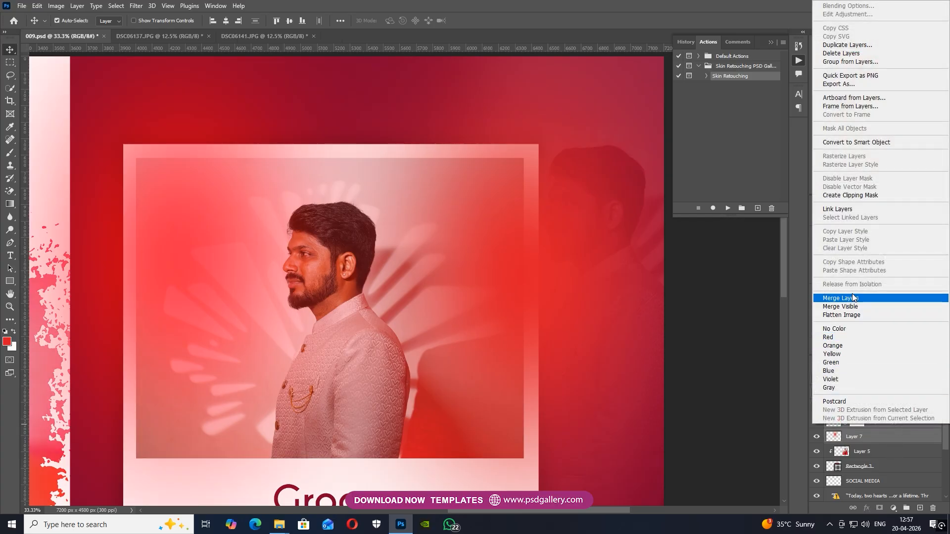
pyautogui.press('Escape')
pyautogui.hotkey('ctrl', 'e')
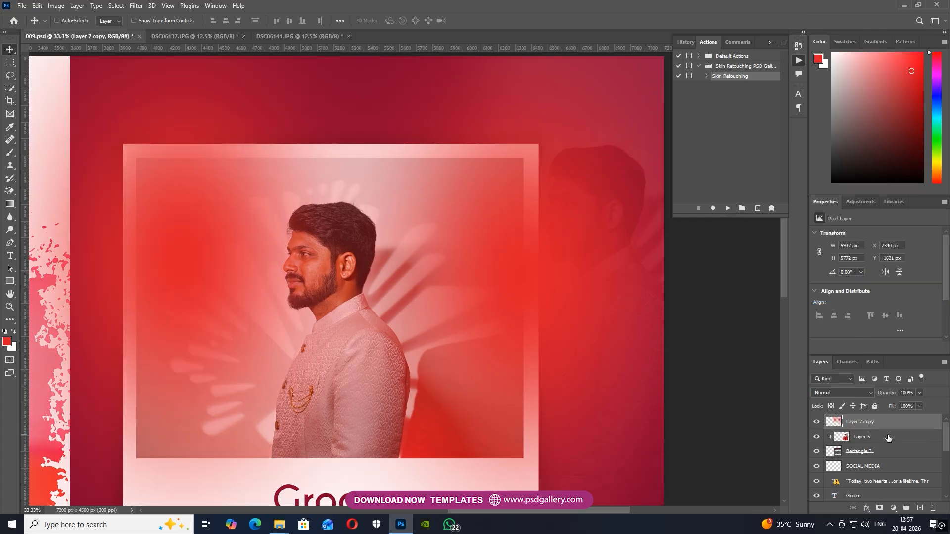
pyautogui.hotkey('ctrl', 'alt', 'g')
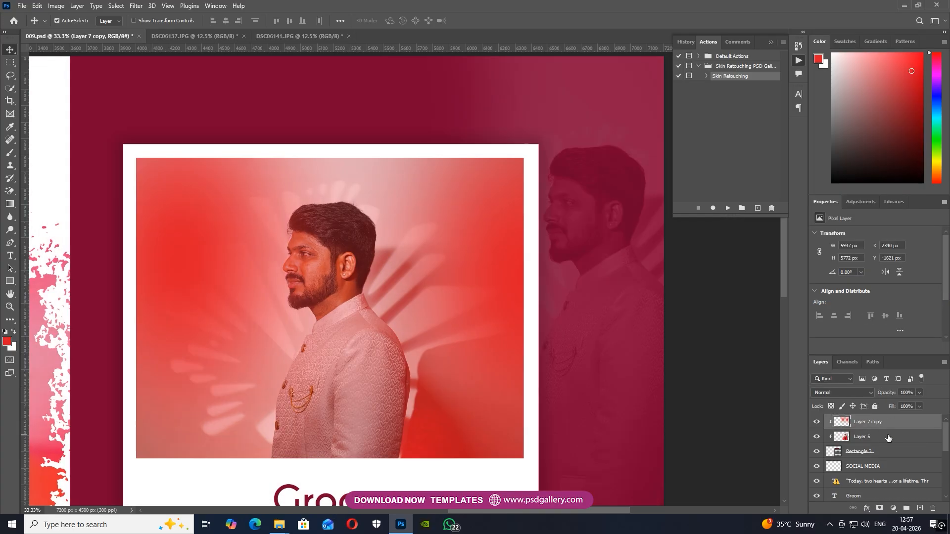
# Add a layer mask to the merged red glow and hide it over the groom's head and body with a 1300 px black brush.
pyautogui.click(879, 509)
pyautogui.press('b')
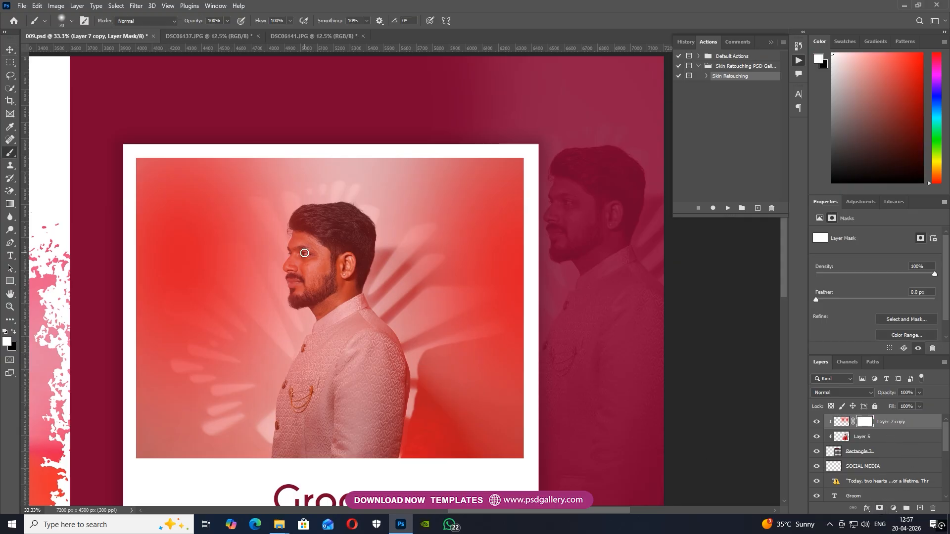
pyautogui.click(13, 331)
pyautogui.press(']')
pyautogui.press(']')
pyautogui.press(']')
pyautogui.press(']')
pyautogui.press(']')
pyautogui.press(']')
pyautogui.press(']')
pyautogui.press(']')
pyautogui.press(']')
pyautogui.press(']')
pyautogui.press(']')
pyautogui.press(']')
pyautogui.press(']')
pyautogui.moveTo(339, 276); pyautogui.dragTo(297, 286)
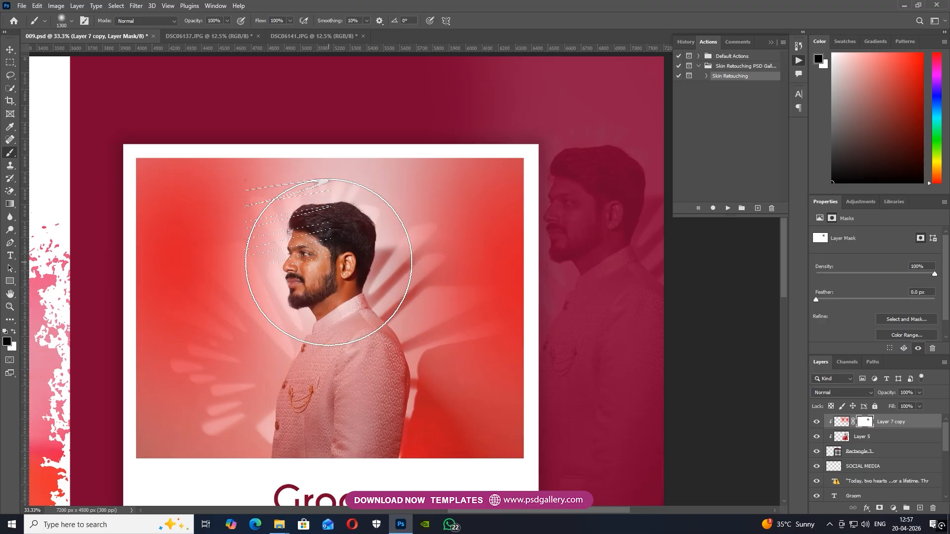
pyautogui.moveTo(337, 438)
pyautogui.mouseDown()
pyautogui.moveTo(328, 403)
pyautogui.moveTo(389, 442)
pyautogui.moveTo(333, 419)
pyautogui.moveTo(329, 295)
pyautogui.moveTo(431, 392)
pyautogui.mouseUp()
# Set the red glow layer's opacity to 97% and merge it with the side-profile photo layer.
pyautogui.scroll(-1, 431, 393)
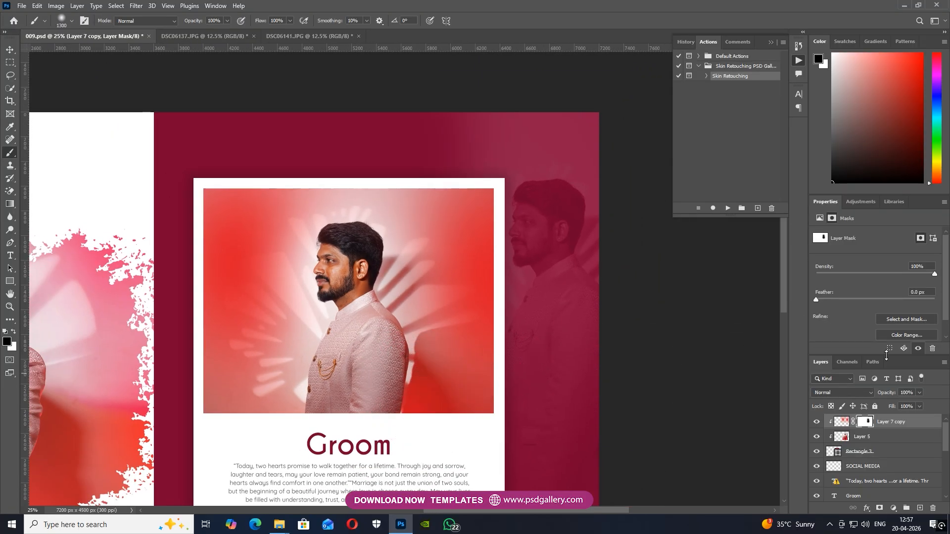
pyautogui.press('Return')
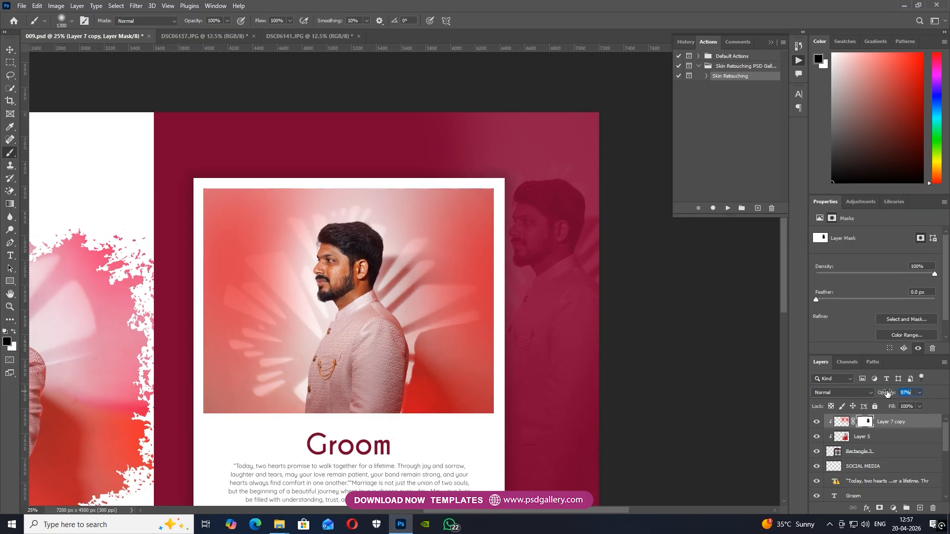
pyautogui.keyDown('shift'); pyautogui.click(871, 437); pyautogui.keyUp('shift')
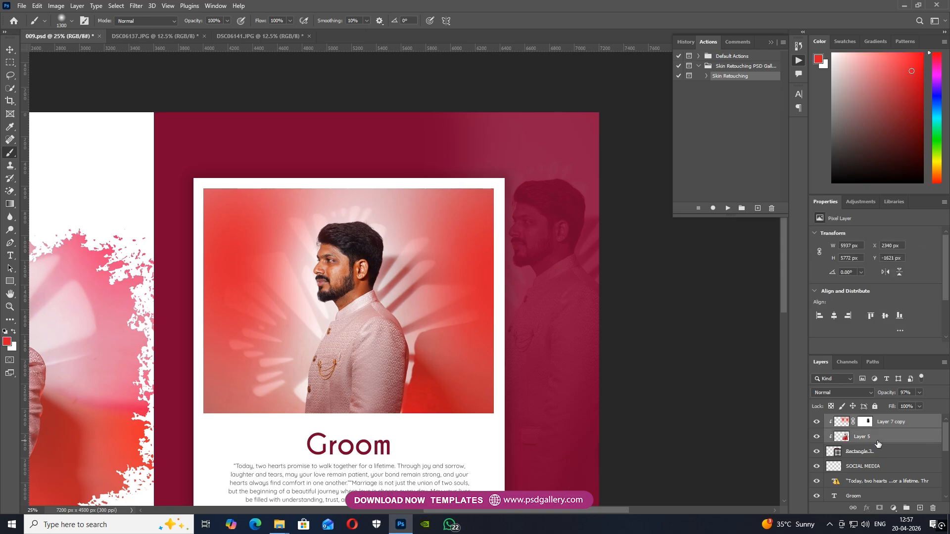
pyautogui.rightClick(866, 435)
pyautogui.click(856, 319)
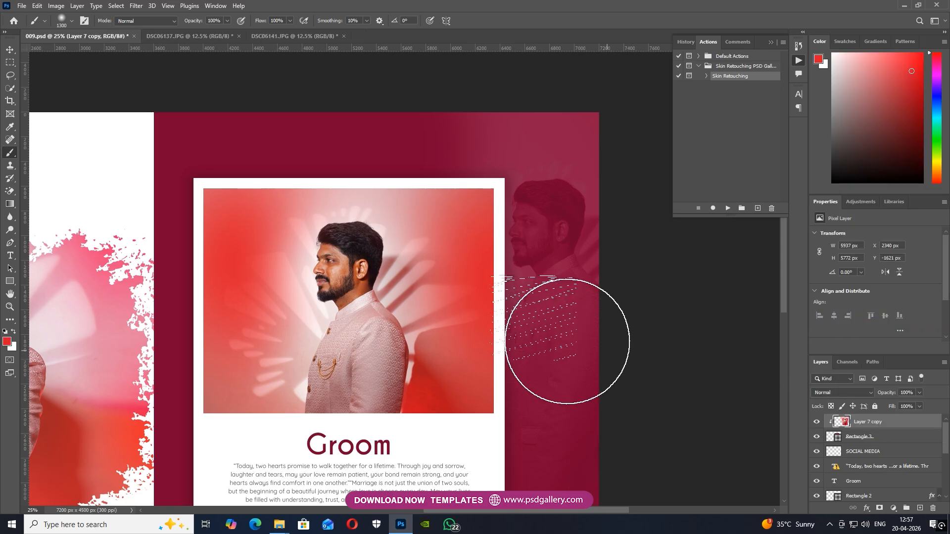
# Examine the recolored side-profile photo up close around the groom's face.
pyautogui.scroll(2, 435, 302)
pyautogui.press('v')
pyautogui.rightClick(264, 260)
pyautogui.scroll(-2, 280, 269)
pyautogui.scroll(3, 280, 268)
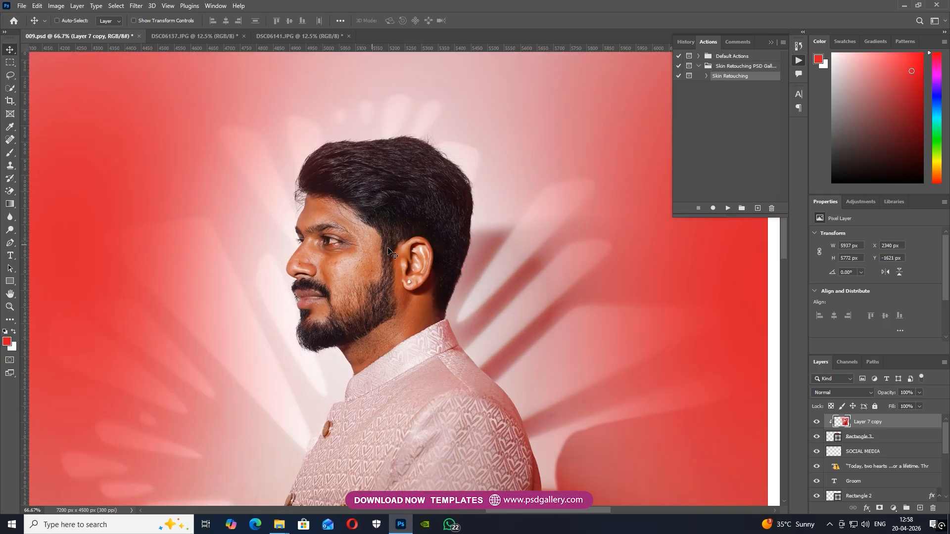
pyautogui.scroll(1, 386, 251)
pyautogui.rightClick(339, 266)
pyautogui.press('Escape')
# Remove the blemishes under the groom's eye and on his nose in the side-profile photo with the Spot Healing Brush.
pyautogui.press('j')
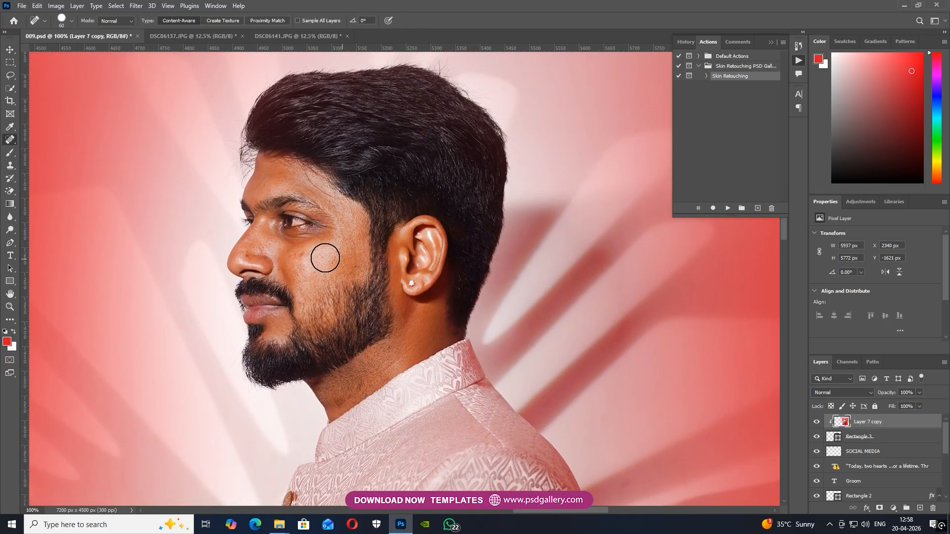
pyautogui.scroll(1, 324, 254)
pyautogui.click(197, 230)
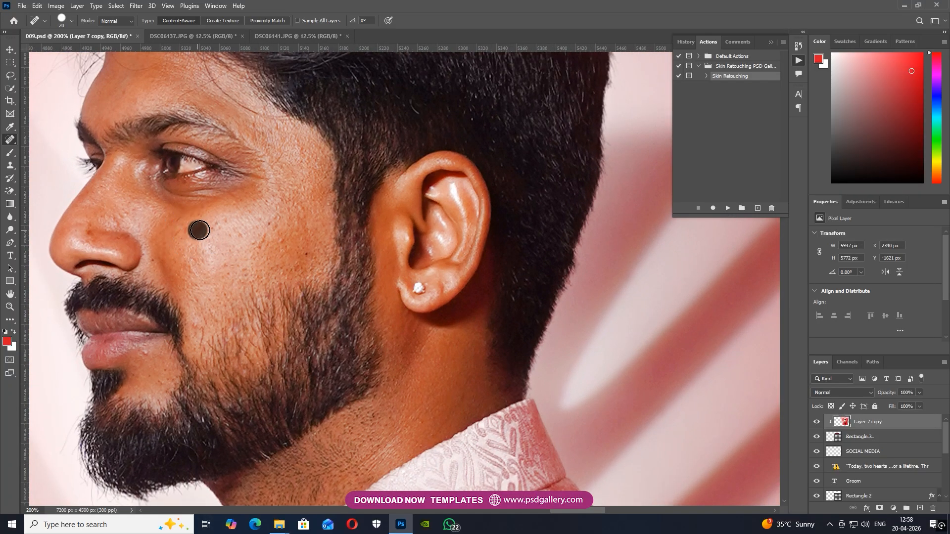
pyautogui.click(184, 227)
pyautogui.press('[')
pyautogui.click(93, 231)
pyautogui.click(113, 219)
pyautogui.click(132, 213)
pyautogui.press('[')
pyautogui.press(']')
pyautogui.press(']')
pyautogui.press(']')
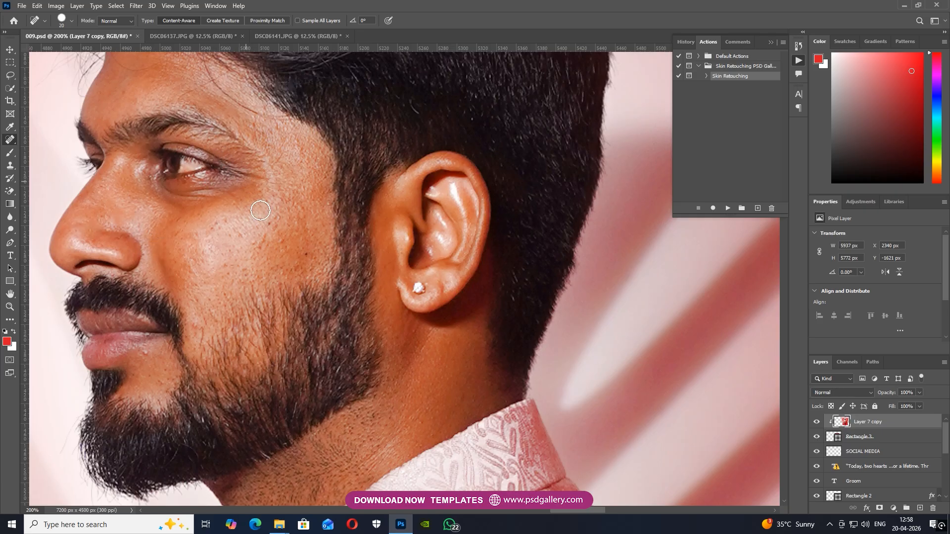
# Heal the dark spots on the groom's cheek and temple with a 30 px Spot Healing Brush.
pyautogui.moveTo(261, 236); pyautogui.dragTo(280, 217)
pyautogui.click(303, 254)
pyautogui.click(320, 187)
pyautogui.hotkey('ctrl', '-')
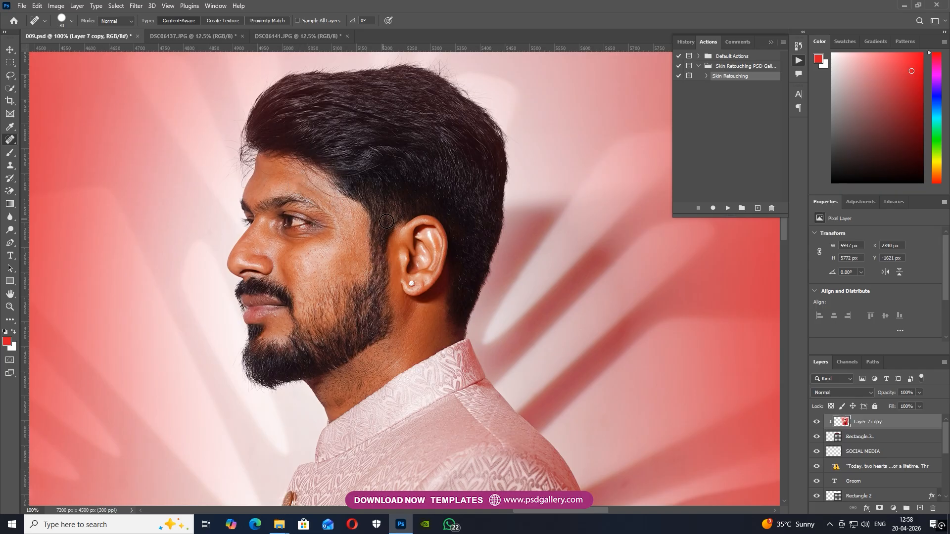
pyautogui.hotkey('ctrl', '-')
pyautogui.hotkey('ctrl', '-')
pyautogui.hotkey('ctrl', '-')
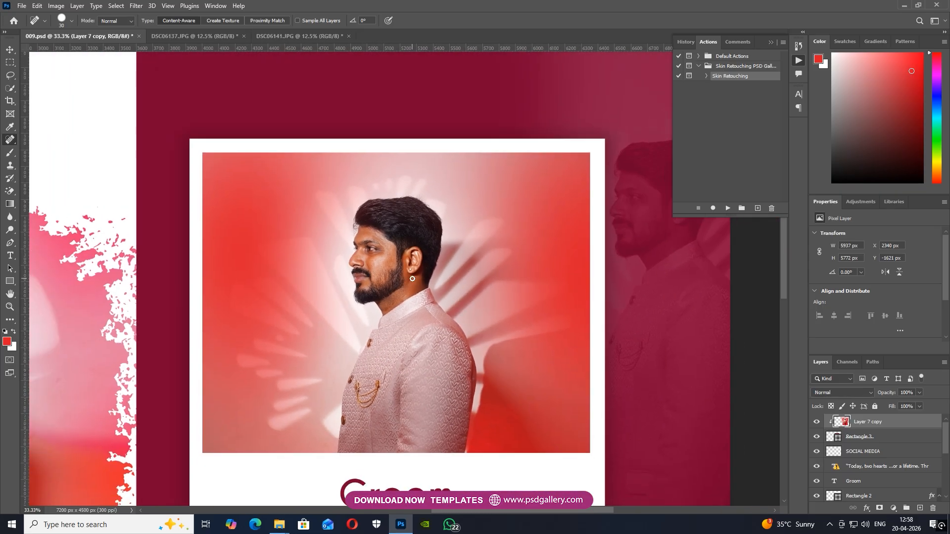
# Run the Skin Retouching action on the side-profile photo and set its High Pass radius to 9.2 pixels.
pyautogui.press('v')
pyautogui.rightClick(393, 271)
pyautogui.press('Escape')
pyautogui.hotkey('ctrl', '+')
pyautogui.rightClick(387, 266)
pyautogui.press('Escape')
pyautogui.click(727, 208)
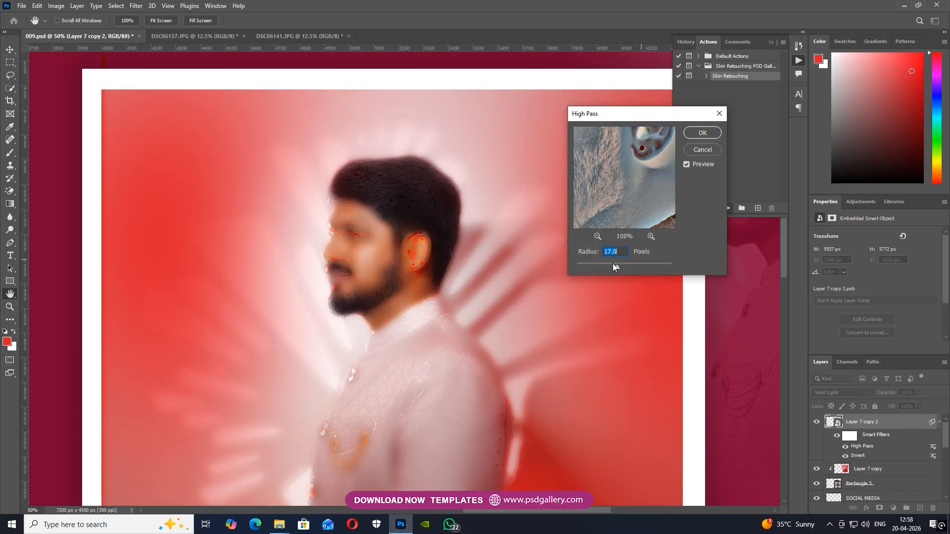
pyautogui.click(613, 264)
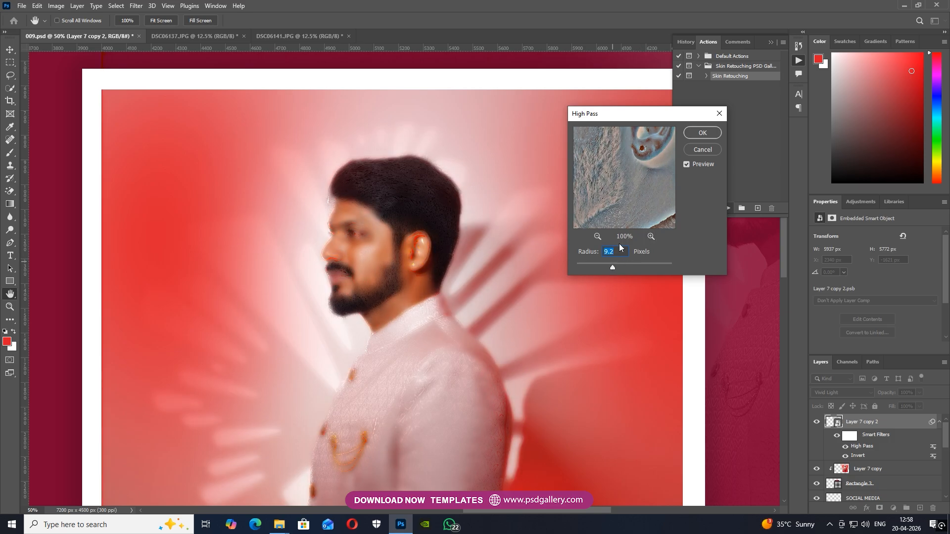
pyautogui.click(696, 138)
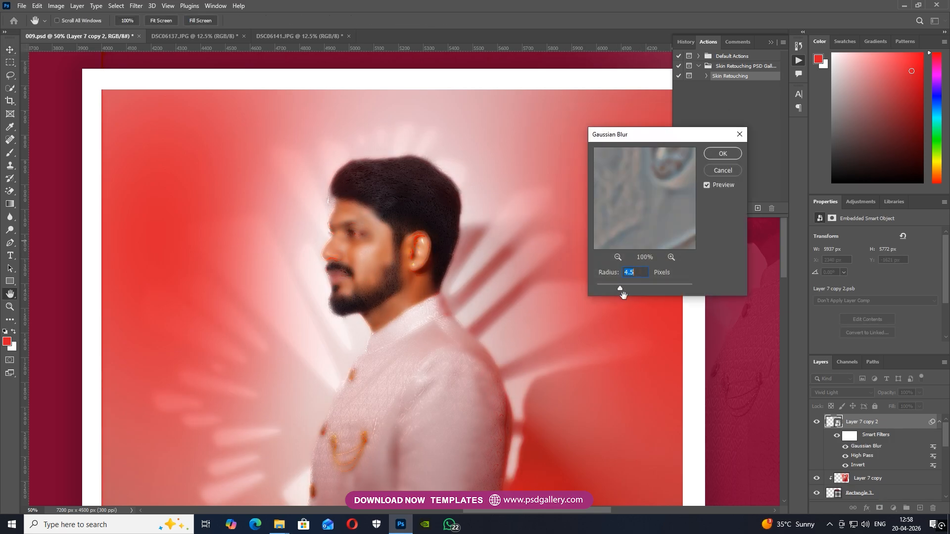
# Set the retouching action's Gaussian Blur radius to 1.8 pixels.
pyautogui.click(611, 286)
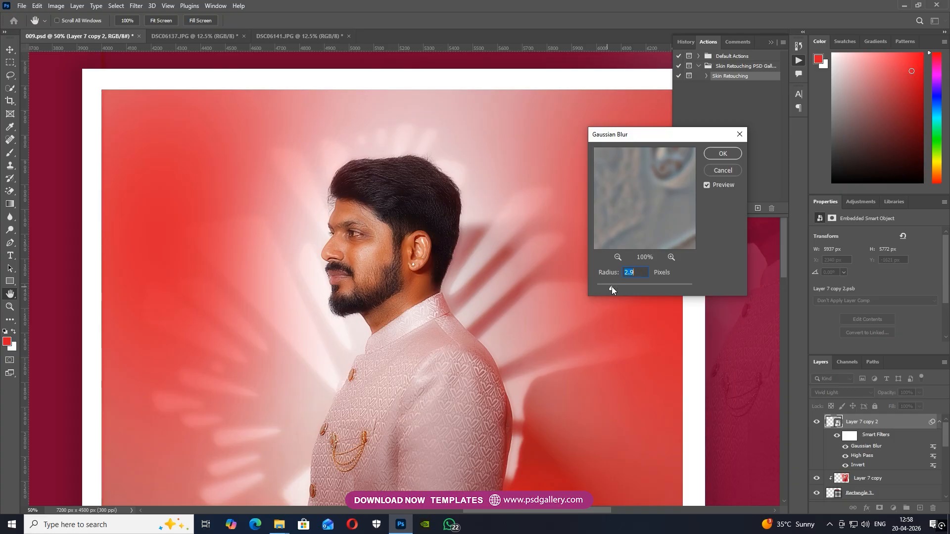
pyautogui.moveTo(606, 283); pyautogui.dragTo(605, 283)
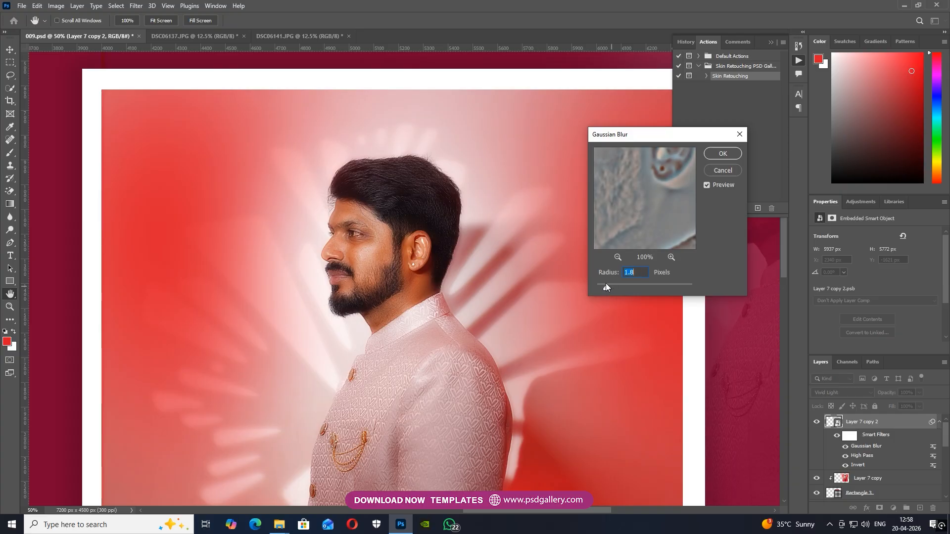
pyautogui.click(723, 154)
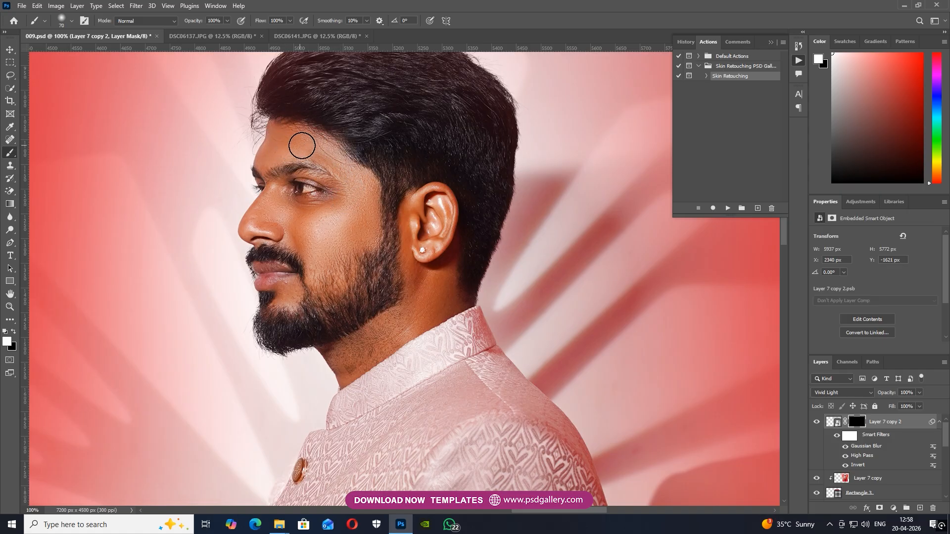
# Paint white on the retouching layer's mask with an 80 px brush to smooth the skin of the groom's face and neck.
pyautogui.press(']')
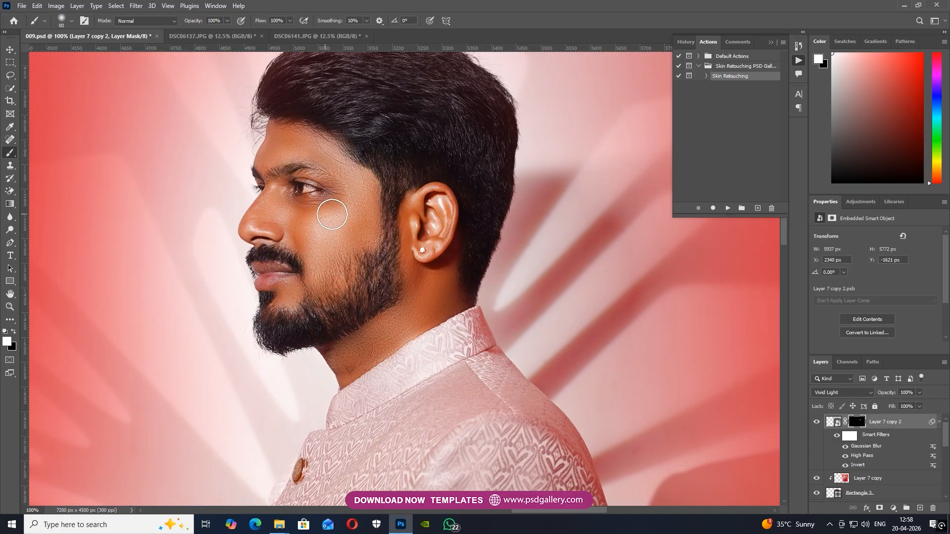
pyautogui.hotkey('ctrl', '-')
pyautogui.hotkey('ctrl', '-')
pyautogui.hotkey('ctrl', '-')
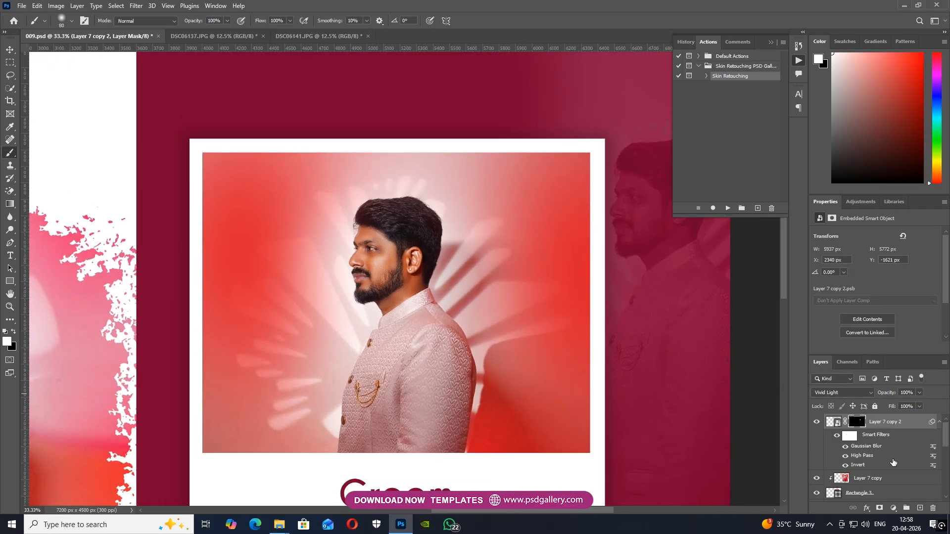
# Release the side-profile photo's clipping mask, merge it with the retouching layer, and clip the merged layer to the photo frame.
pyautogui.click(860, 478)
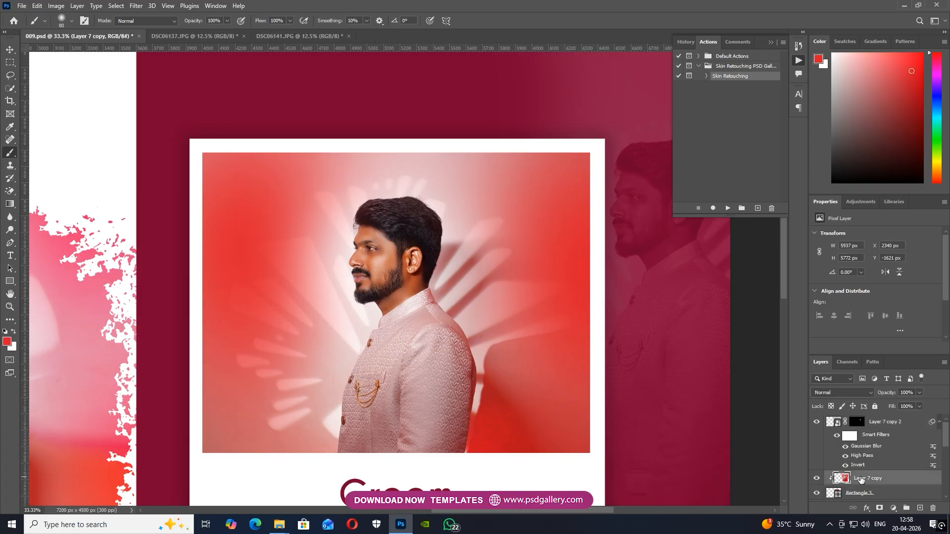
pyautogui.rightClick(861, 481)
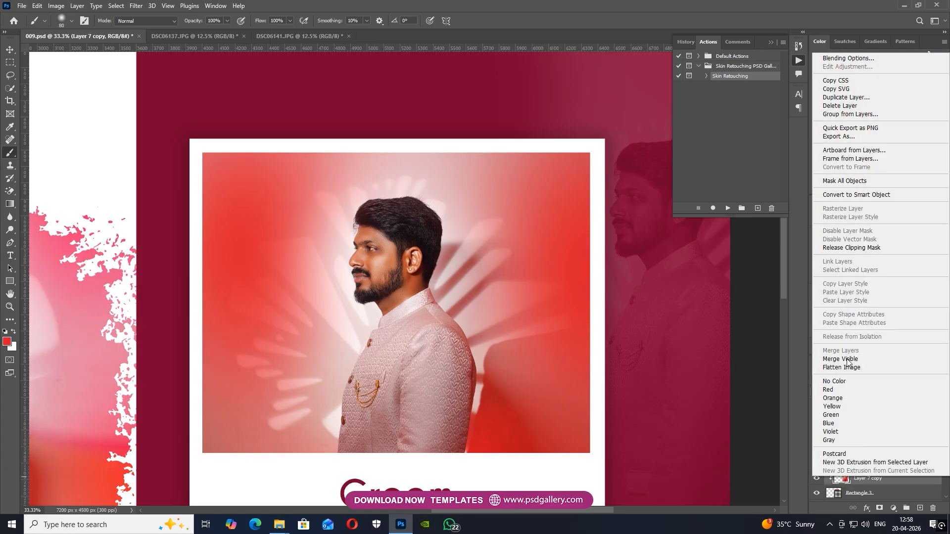
pyautogui.click(852, 247)
pyautogui.keyDown('shift'); pyautogui.click(886, 478); pyautogui.keyUp('shift')
pyautogui.rightClick(890, 477)
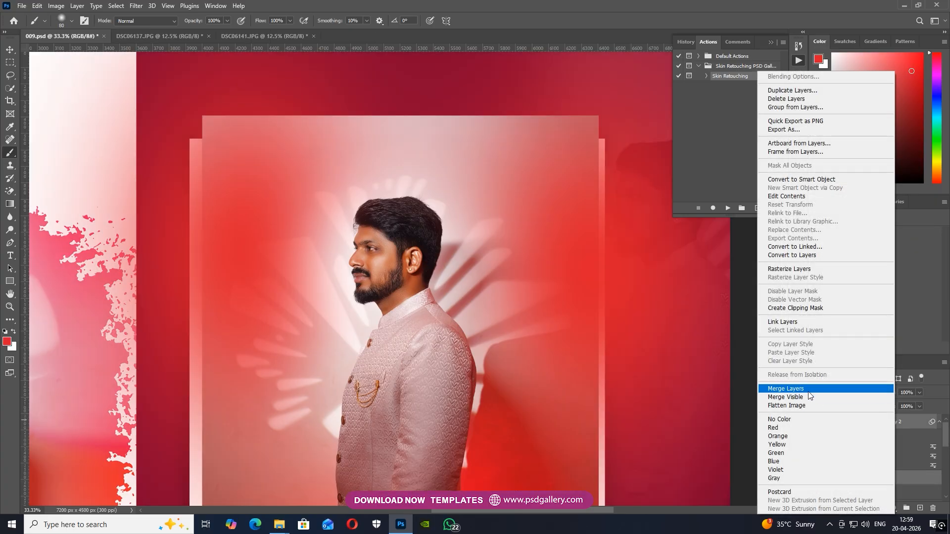
pyautogui.click(808, 390)
pyautogui.hotkey('ctrl', 'alt', 'g')
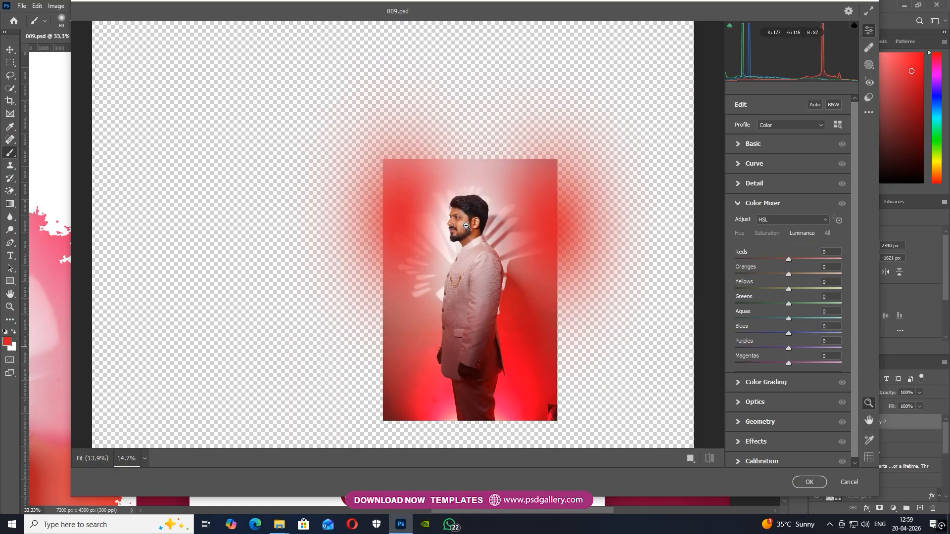
# Raise Whites and Blacks to +45 each for the side-profile photo in the Camera Raw filter.
pyautogui.scroll(5, 466, 226)
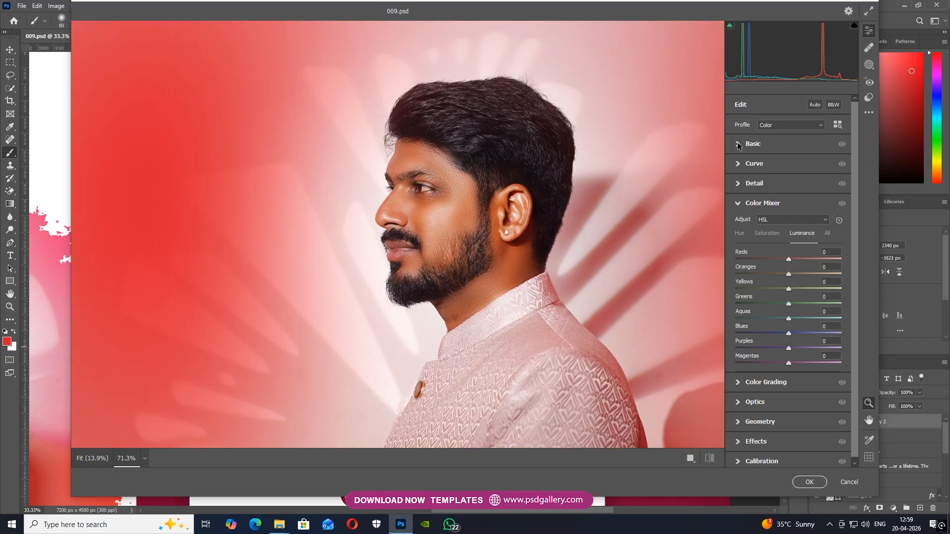
pyautogui.click(737, 144)
pyautogui.moveTo(789, 282); pyautogui.dragTo(812, 296)
pyautogui.hotkey('ctrl', '-')
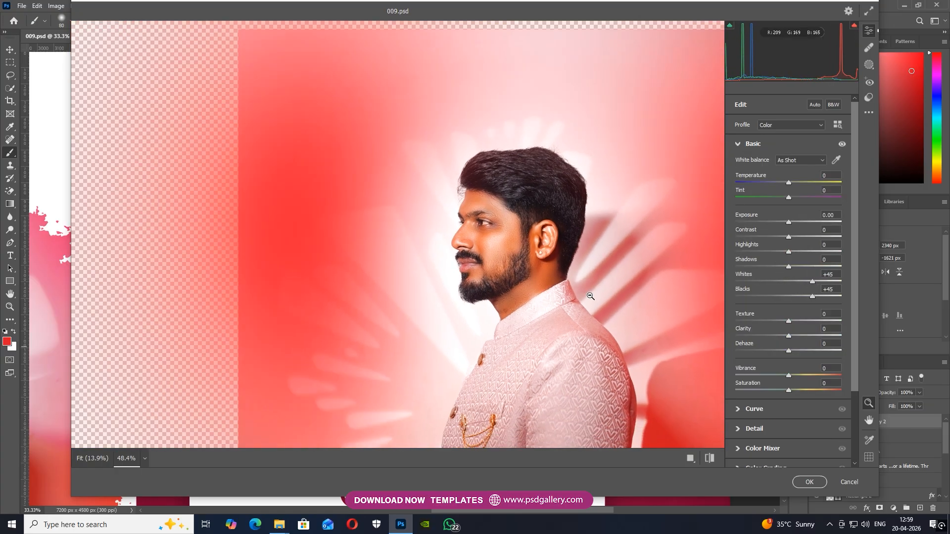
# Set the Oranges luminance to +8 in the Color Mixer and apply the Camera Raw adjustments.
pyautogui.click(754, 428)
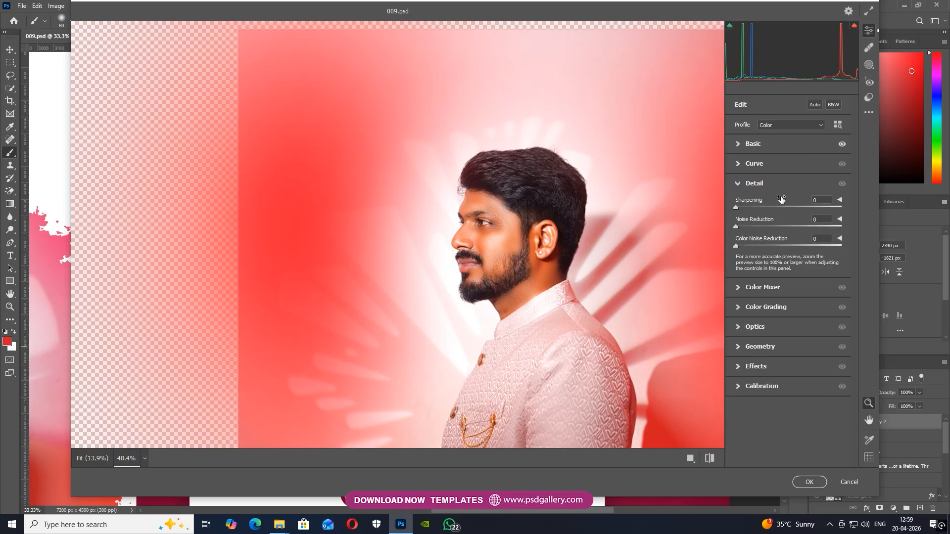
pyautogui.click(740, 144)
pyautogui.click(762, 448)
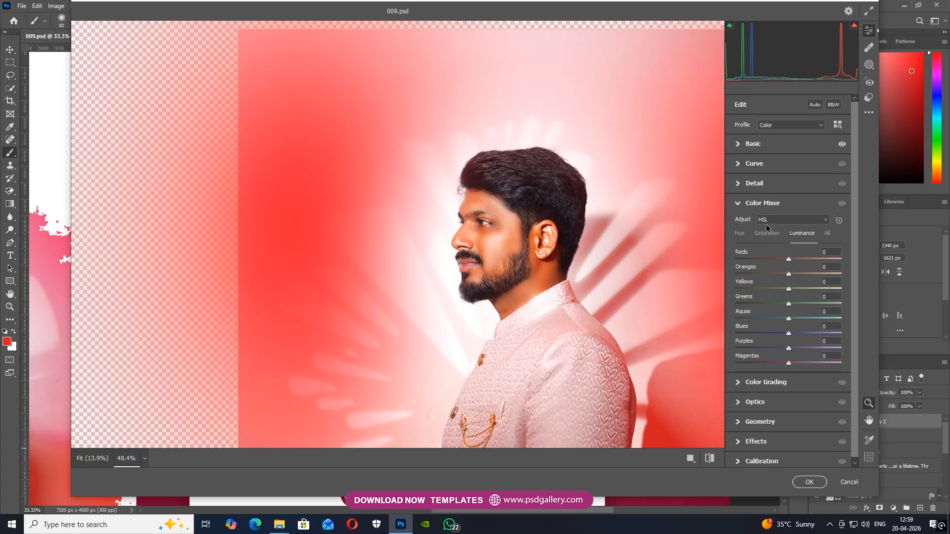
pyautogui.moveTo(787, 275)
pyautogui.mouseDown()
pyautogui.moveTo(768, 275)
pyautogui.moveTo(798, 268)
pyautogui.mouseUp()
pyautogui.hotkey('ctrl', 'alt', 'shift', 'l')
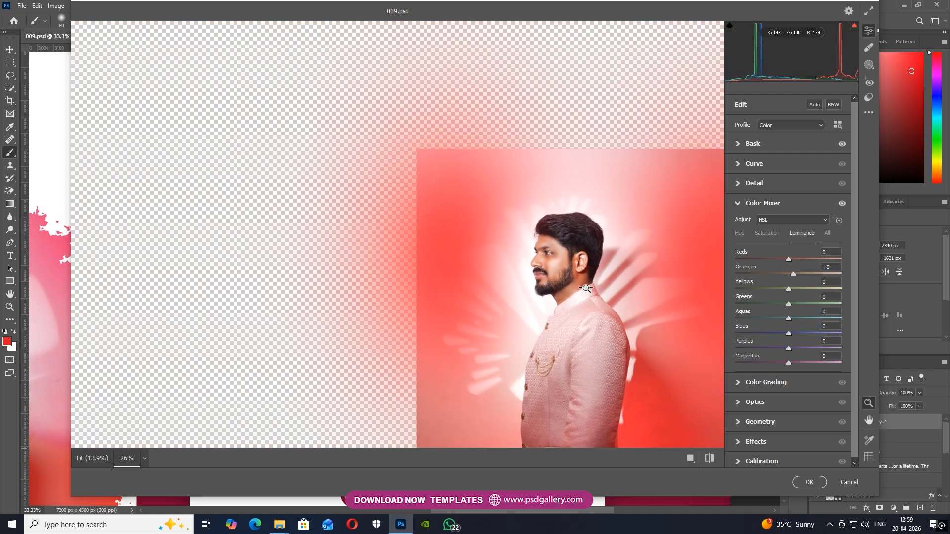
pyautogui.click(809, 482)
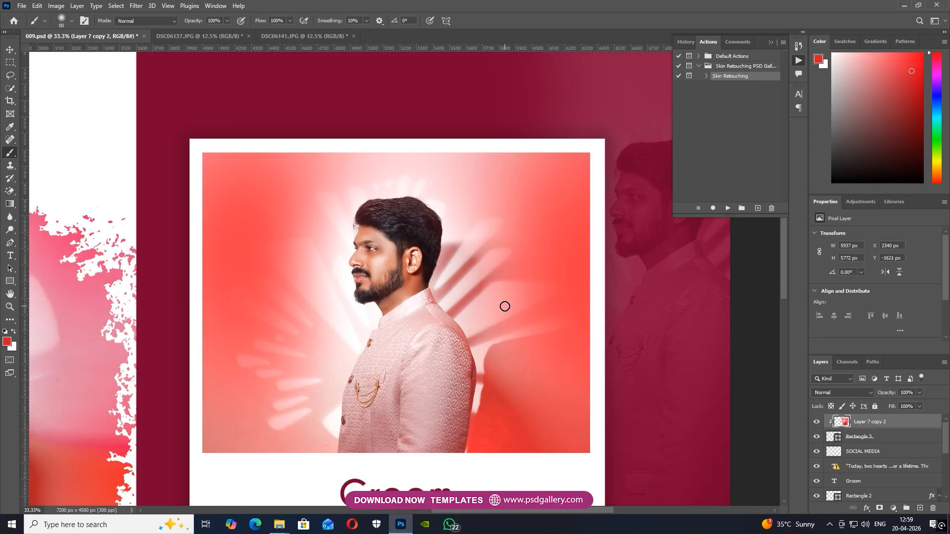
# Shift the side-profile photo's midtones toward blue and slightly toward cyan with Color Balance.
pyautogui.hotkey('ctrl', '-')
pyautogui.hotkey('ctrl', '-')
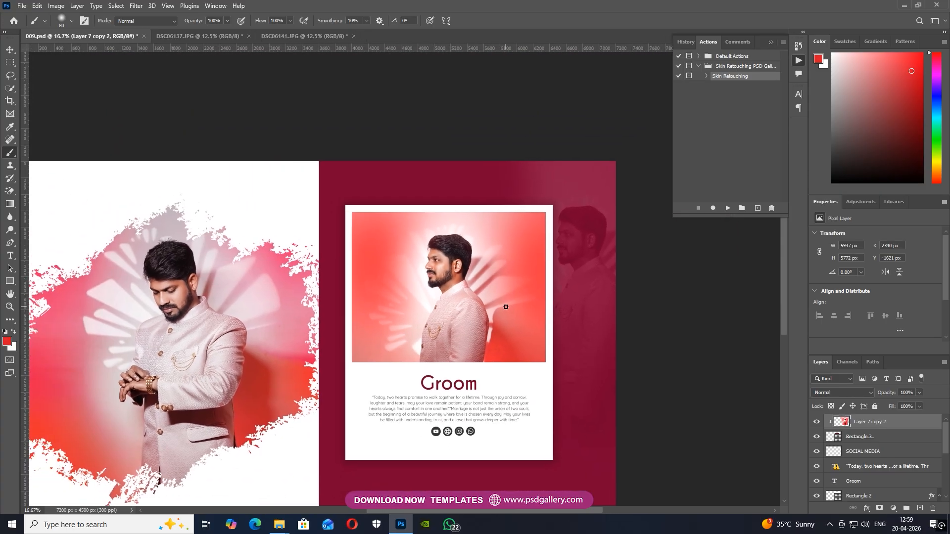
pyautogui.hotkey('ctrl', '+')
pyautogui.press('i')
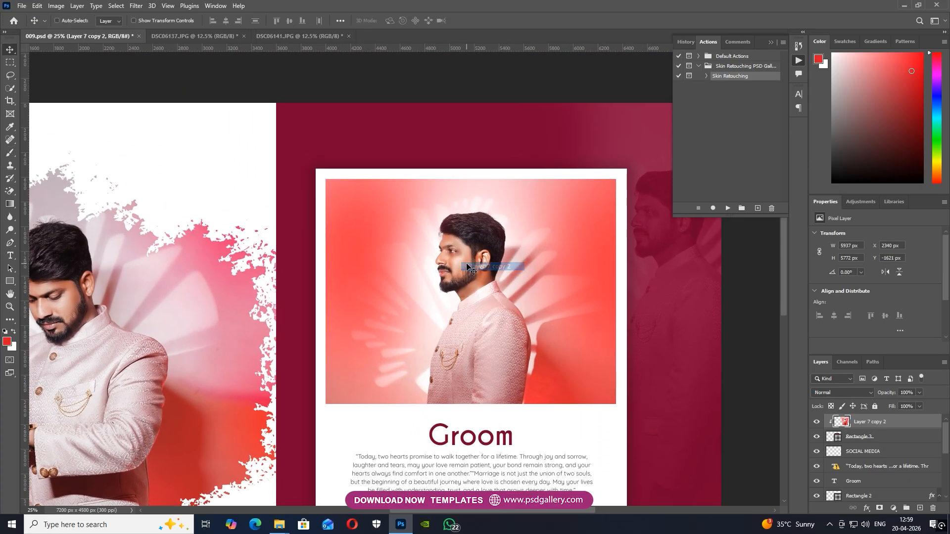
pyautogui.hotkey('ctrl', 'b')
pyautogui.moveTo(657, 224); pyautogui.dragTo(669, 224)
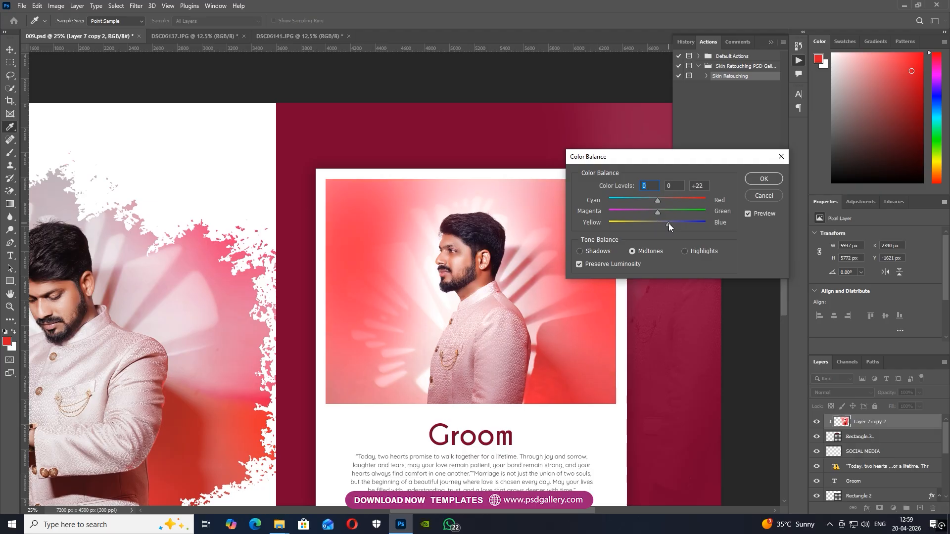
pyautogui.click(652, 199)
pyautogui.moveTo(668, 224)
pyautogui.mouseDown()
pyautogui.moveTo(658, 224)
pyautogui.moveTo(666, 223)
pyautogui.mouseUp()
pyautogui.click(666, 224)
pyautogui.click(763, 179)
pyautogui.press('v')
# Select the groom's head and neck in the side-profile photo with a 100 px Quick Selection brush.
pyautogui.hotkey('ctrl', '-')
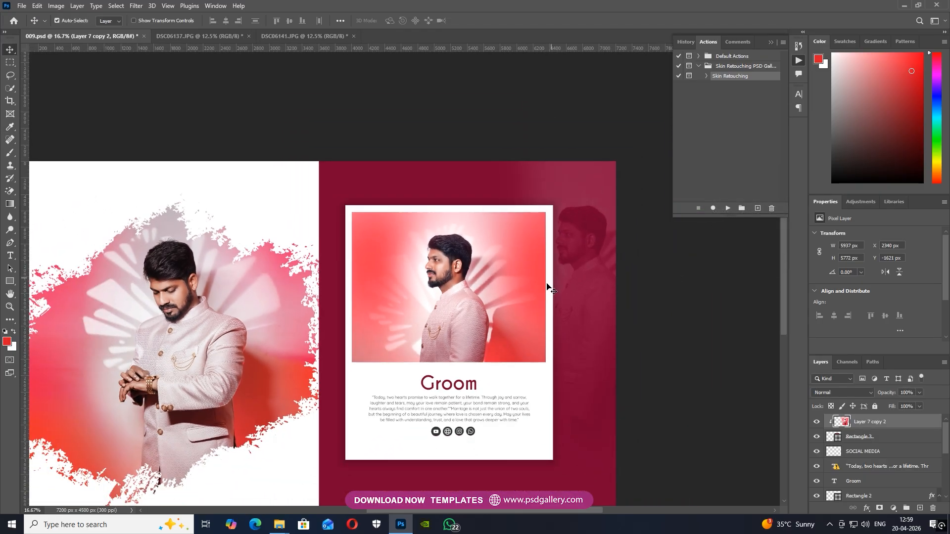
pyautogui.rightClick(467, 321)
pyautogui.click(468, 321)
pyautogui.rightClick(175, 297)
pyautogui.click(198, 301)
pyautogui.click(10, 89)
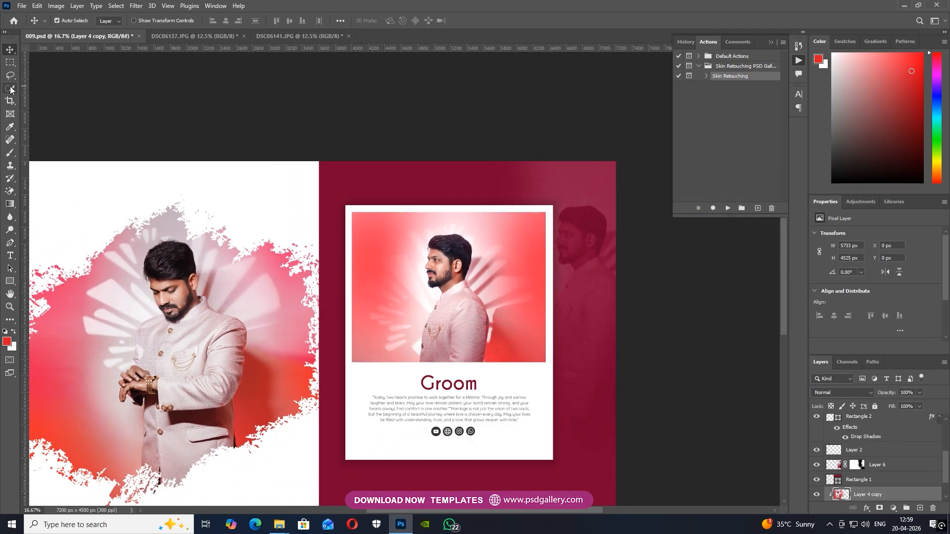
pyautogui.moveTo(435, 246)
pyautogui.mouseDown()
pyautogui.moveTo(437, 285)
pyautogui.moveTo(428, 289)
pyautogui.moveTo(466, 278)
pyautogui.mouseUp()
pyautogui.moveTo(446, 244); pyautogui.dragTo(462, 259)
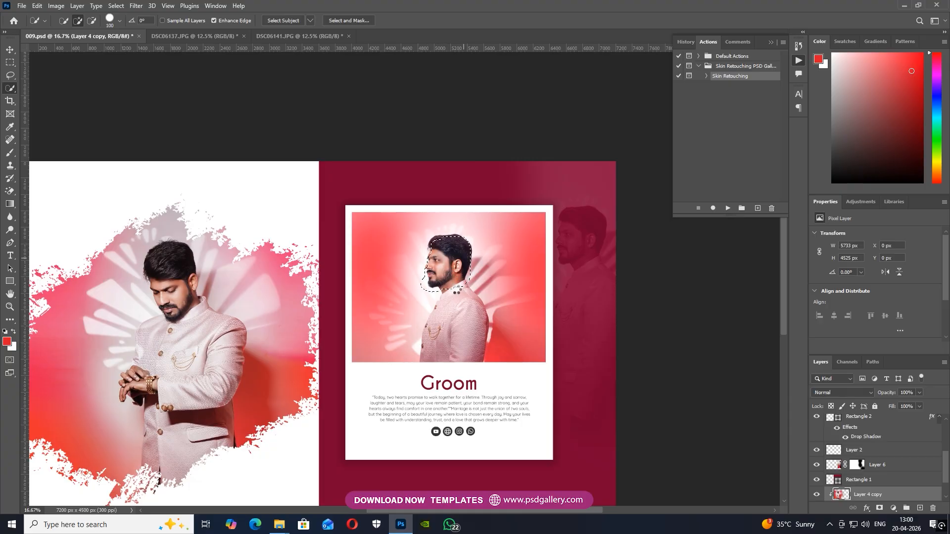
pyautogui.click(458, 290)
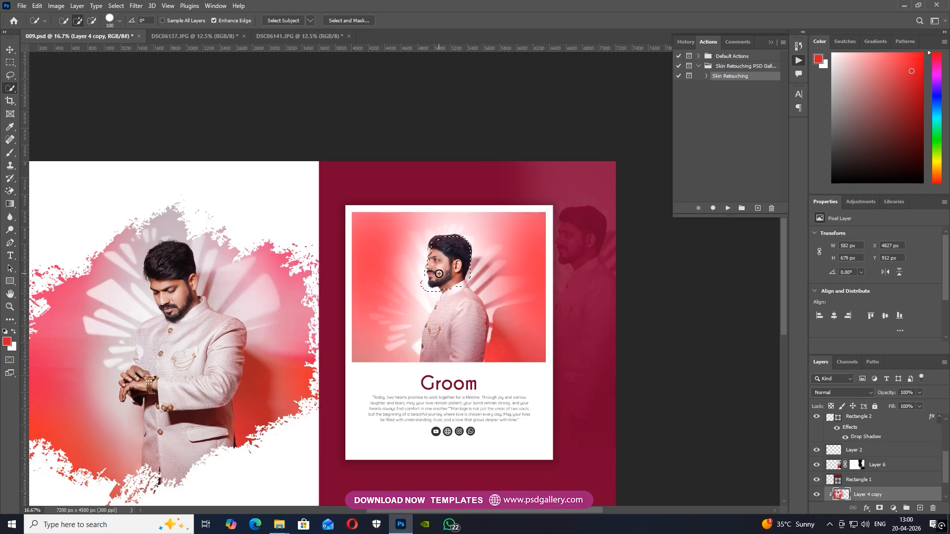
pyautogui.scroll(1, 474, 288)
pyautogui.hotkey('ctrl', 'u')
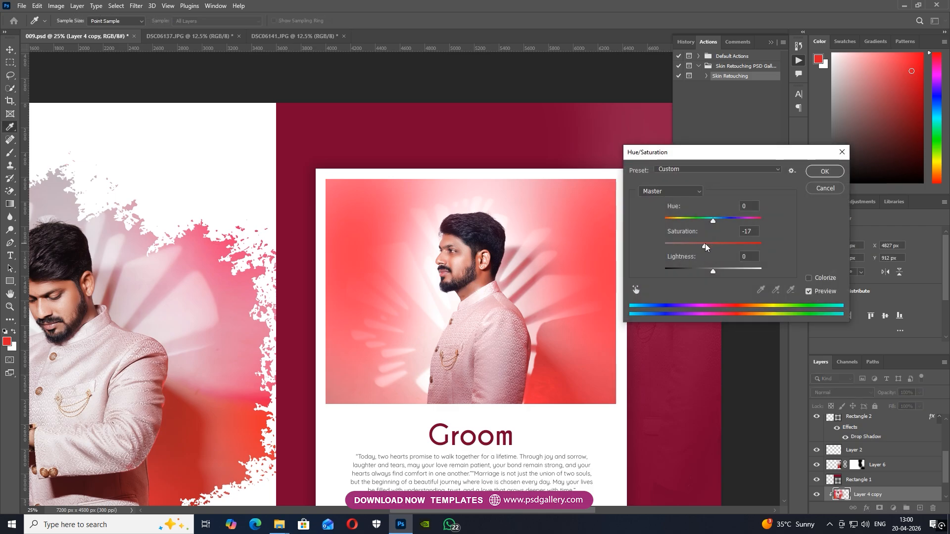
pyautogui.click(814, 190)
pyautogui.press('v')
# Select the side-profile photo layer in the white card and lower its saturation to -11 with Hue/Saturation.
pyautogui.rightClick(496, 303)
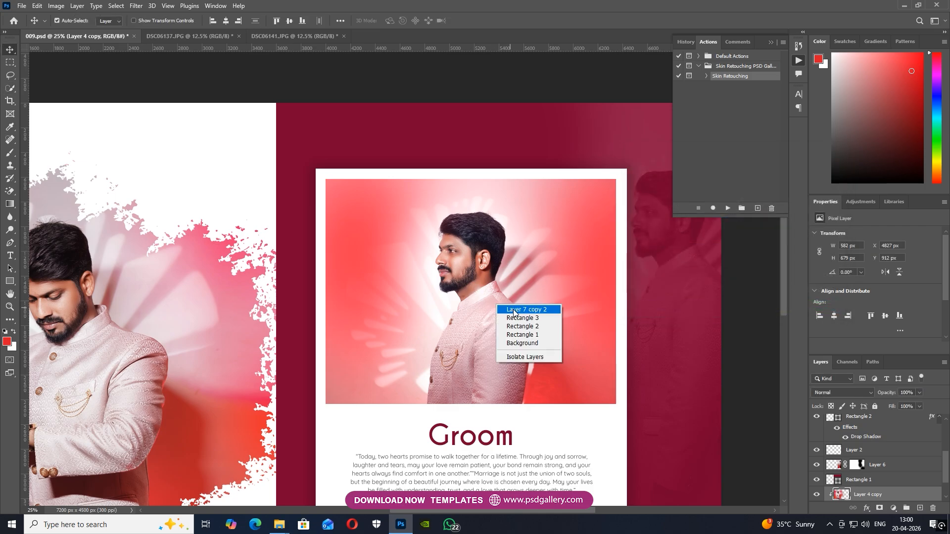
pyautogui.click(514, 309)
pyautogui.hotkey('ctrl', 'b')
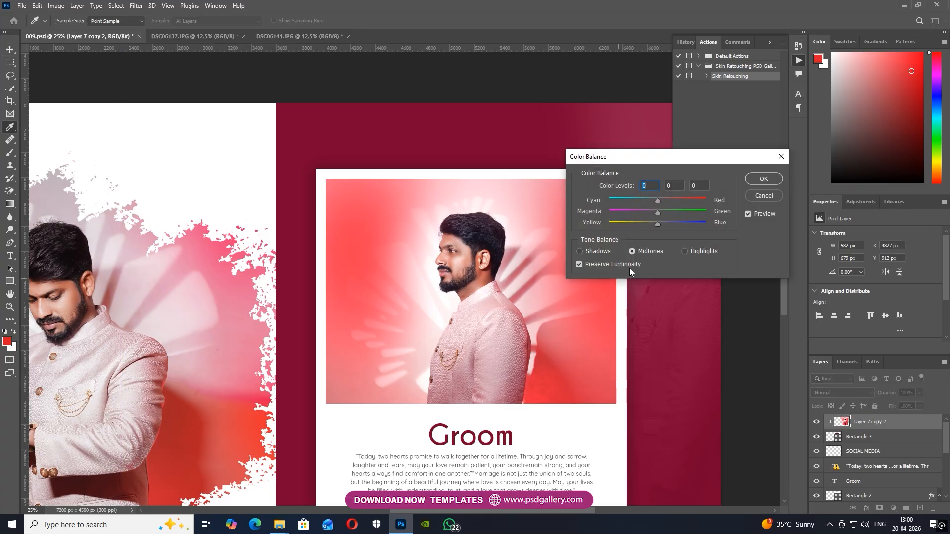
pyautogui.click(764, 178)
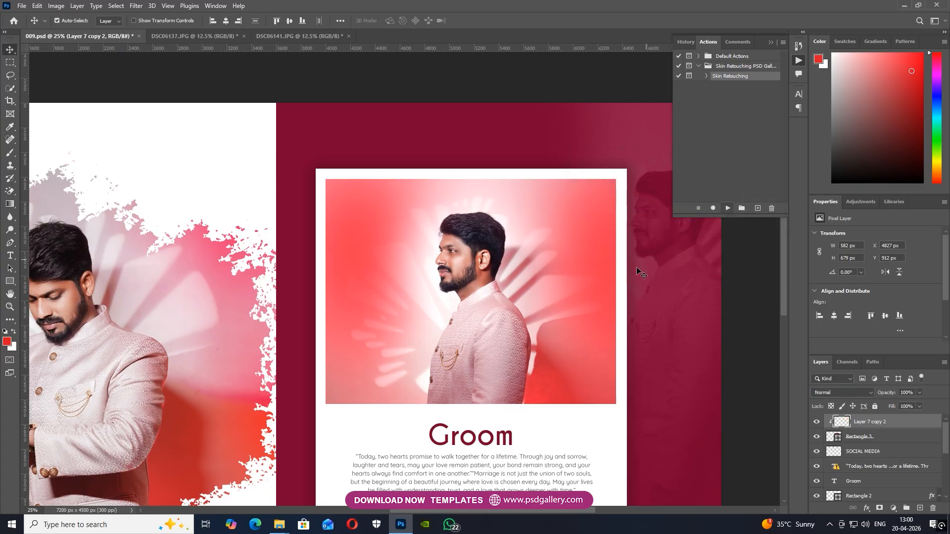
pyautogui.hotkey('ctrl', 'u')
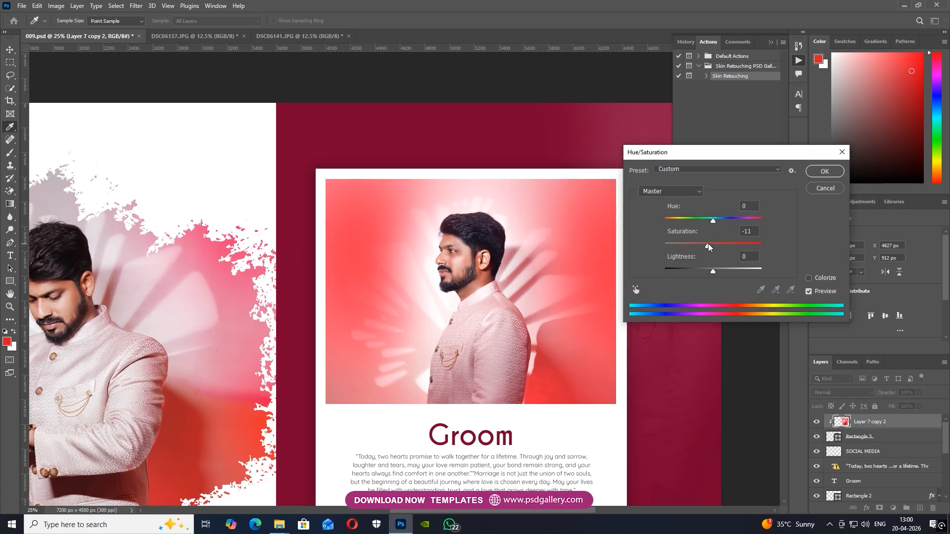
pyautogui.click(822, 173)
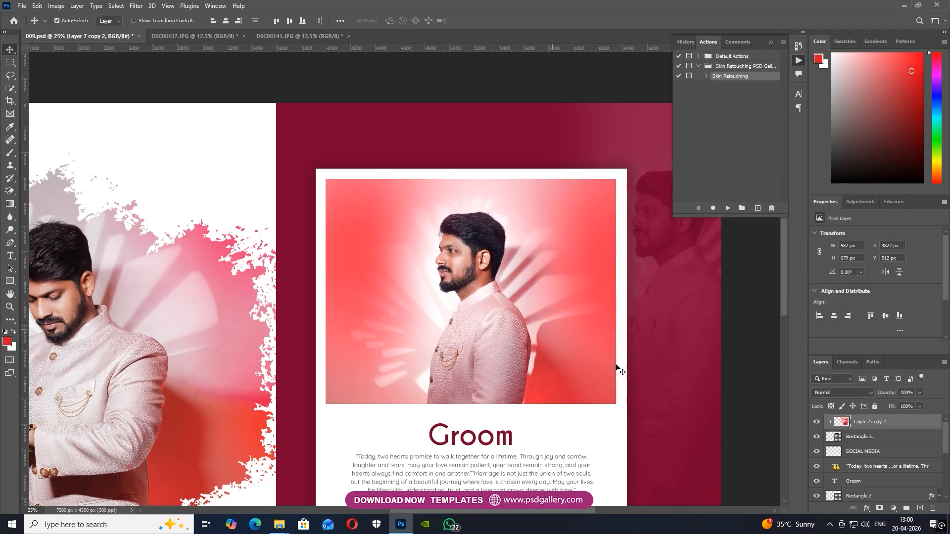
# Compare the side-profile photo with and without its layer shown, and reduce its saturation by a further -21.
pyautogui.click(817, 421)
pyautogui.click(817, 421)
pyautogui.rightClick(515, 308)
pyautogui.click(520, 312)
pyautogui.hotkey('ctrl', 'u')
pyautogui.moveTo(713, 245); pyautogui.dragTo(699, 243)
pyautogui.moveTo(703, 244)
pyautogui.mouseDown()
pyautogui.moveTo(682, 244)
pyautogui.moveTo(703, 244)
pyautogui.mouseUp()
pyautogui.click(823, 293)
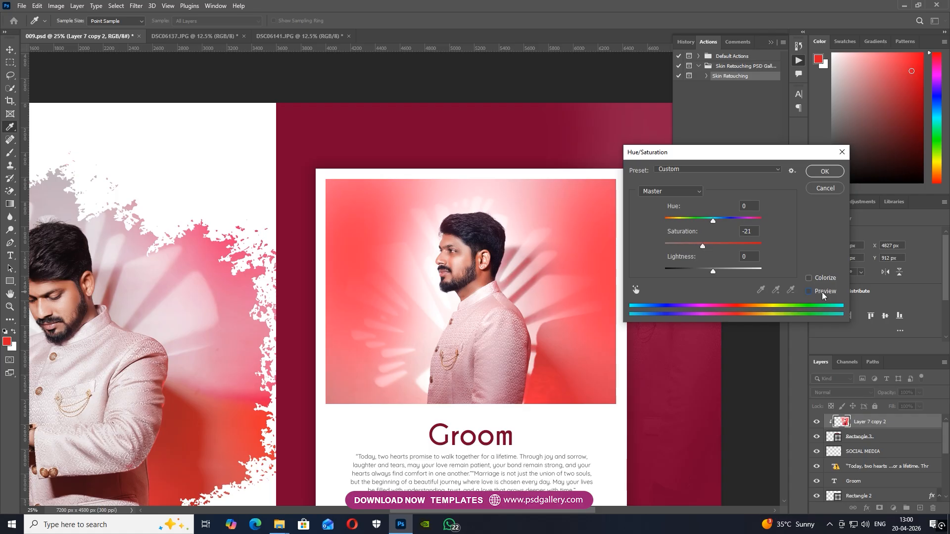
pyautogui.click(824, 171)
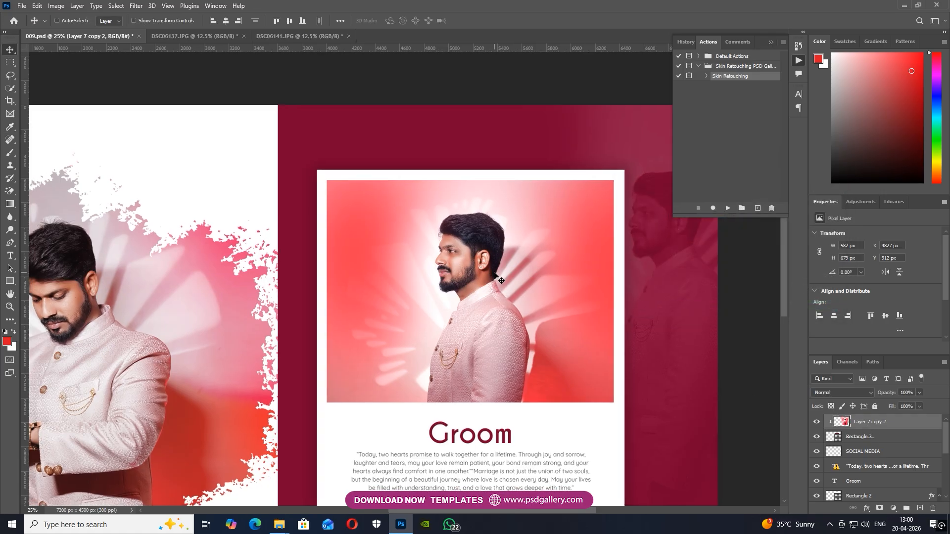
# Reposition the faded background photo of the groom (Layer 6) beside the upper part of the white card on the maroon page.
pyautogui.hotkey('ctrl', '-')
pyautogui.moveTo(339, 314); pyautogui.dragTo(327, 275)
pyautogui.hotkey('ctrl', '+')
pyautogui.hotkey('ctrl', '-')
pyautogui.hotkey('ctrl', '-')
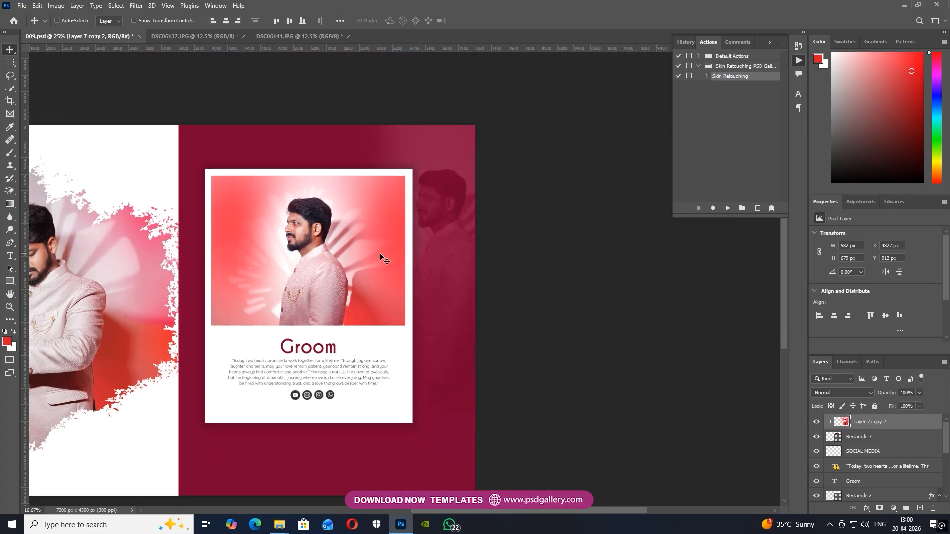
pyautogui.moveTo(434, 236); pyautogui.dragTo(367, 190)
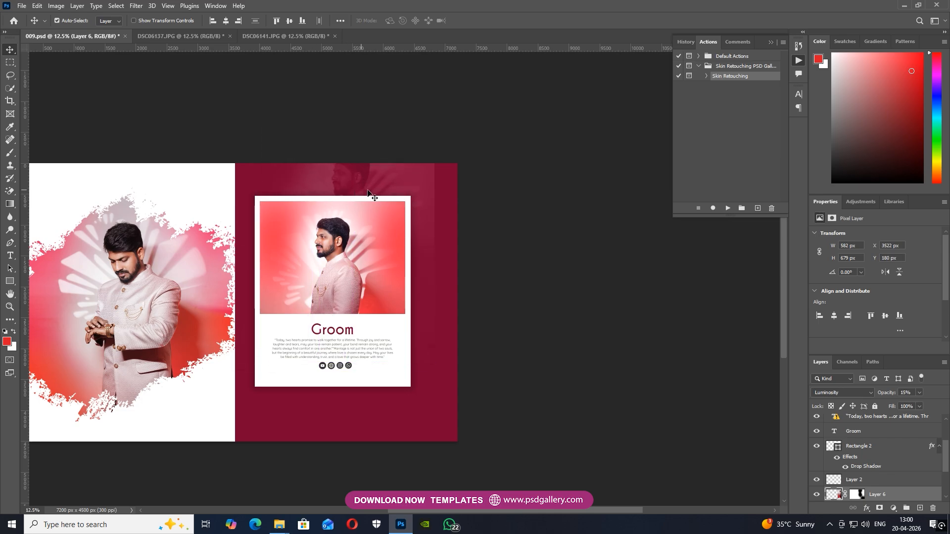
pyautogui.click(468, 194)
pyautogui.rightClick(377, 172)
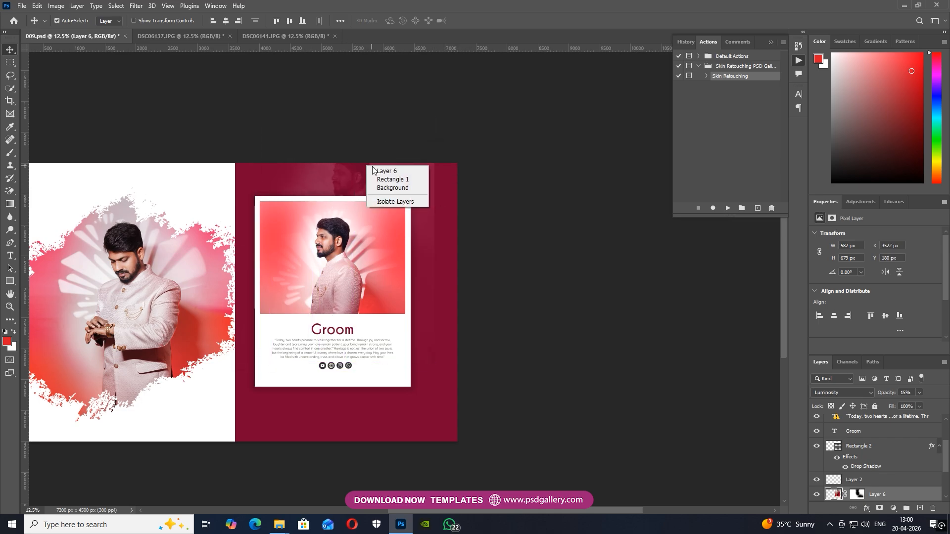
pyautogui.click(390, 172)
pyautogui.moveTo(353, 176); pyautogui.dragTo(400, 200)
pyautogui.click(469, 193)
pyautogui.click(816, 495)
pyautogui.click(815, 495)
pyautogui.click(502, 272)
pyautogui.press('Return')
pyautogui.click(861, 496)
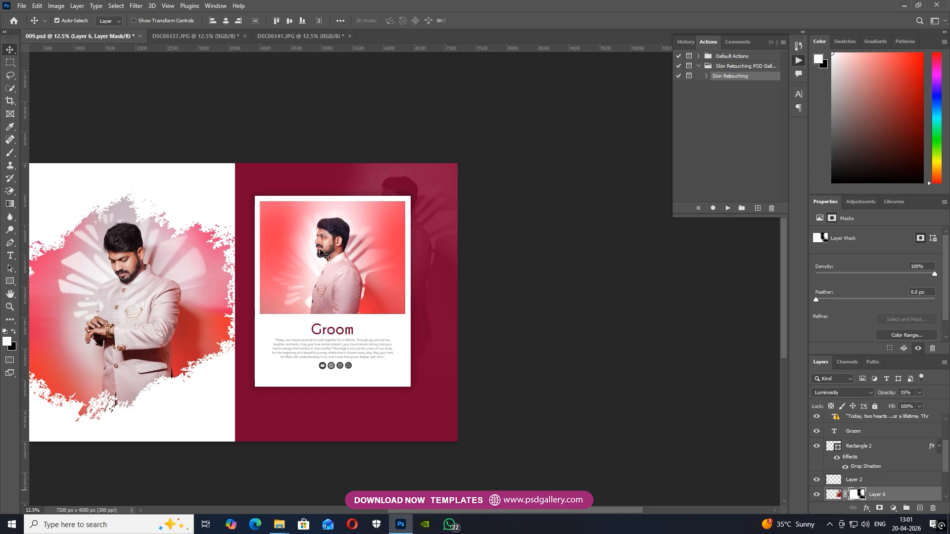
pyautogui.hotkey('ctrl', 't')
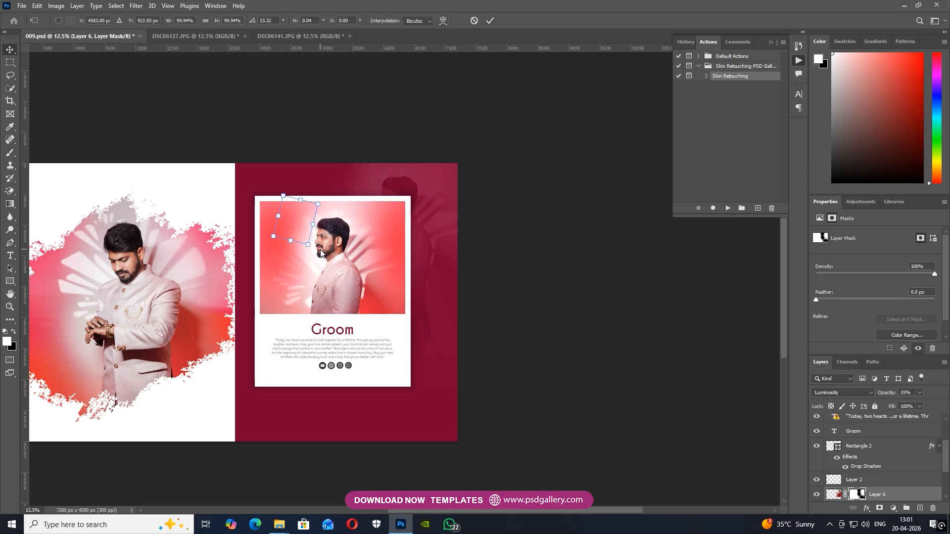
pyautogui.hotkey('ctrl', '+')
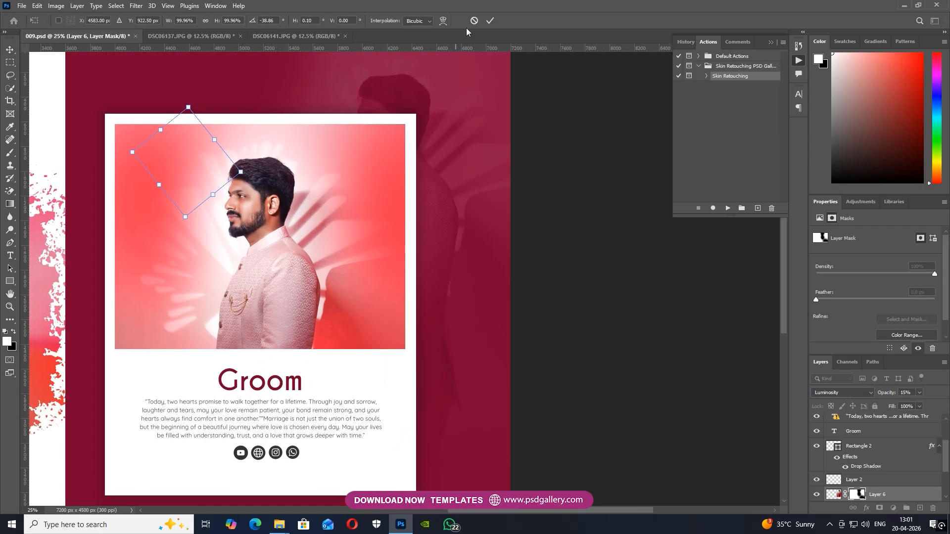
pyautogui.click(474, 21)
# Move the faded groom photo (Layer 6) to the outer edge of the maroon page, beside the white card.
pyautogui.rightClick(422, 111)
pyautogui.click(429, 109)
pyautogui.moveTo(429, 109); pyautogui.dragTo(505, 145)
pyautogui.hotkey('ctrl', '-')
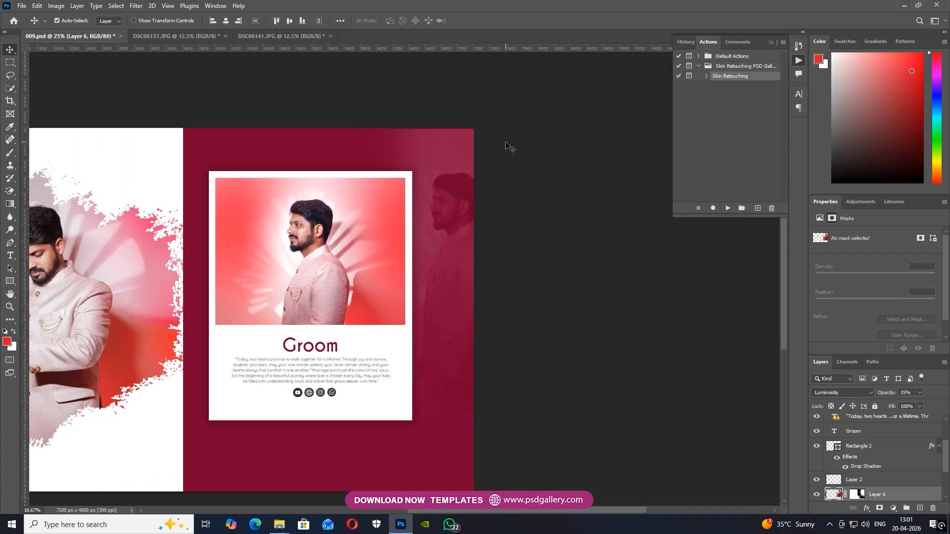
pyautogui.hotkey('ctrl', '-')
pyautogui.hotkey('ctrl', 't')
pyautogui.click(465, 197)
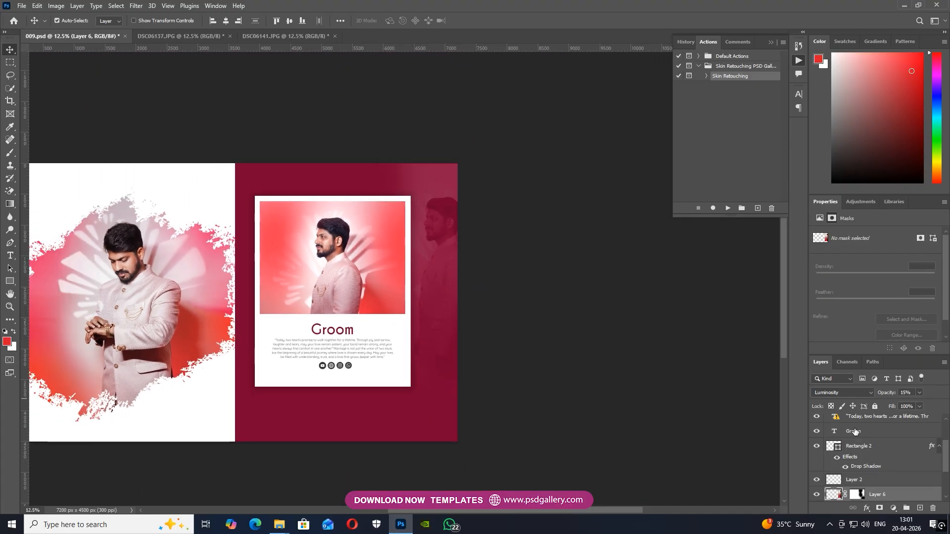
pyautogui.moveTo(446, 230)
pyautogui.mouseDown()
pyautogui.moveTo(436, 269)
pyautogui.moveTo(301, 177)
pyautogui.moveTo(448, 248)
pyautogui.moveTo(447, 220)
pyautogui.mouseUp()
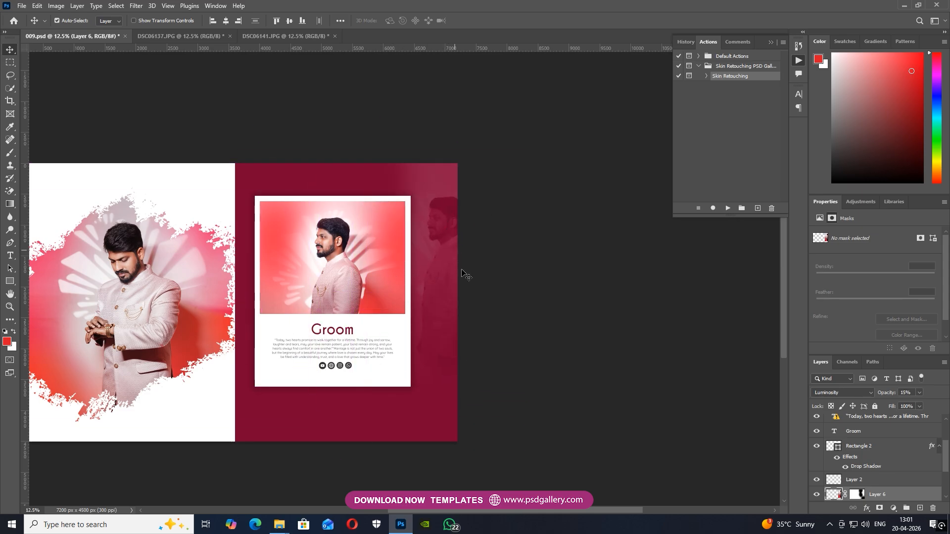
# Select the card's side-profile photo and shift its midtones toward blue with Color Balance.
pyautogui.rightClick(341, 263)
pyautogui.click(371, 268)
pyautogui.hotkey('ctrl', '+')
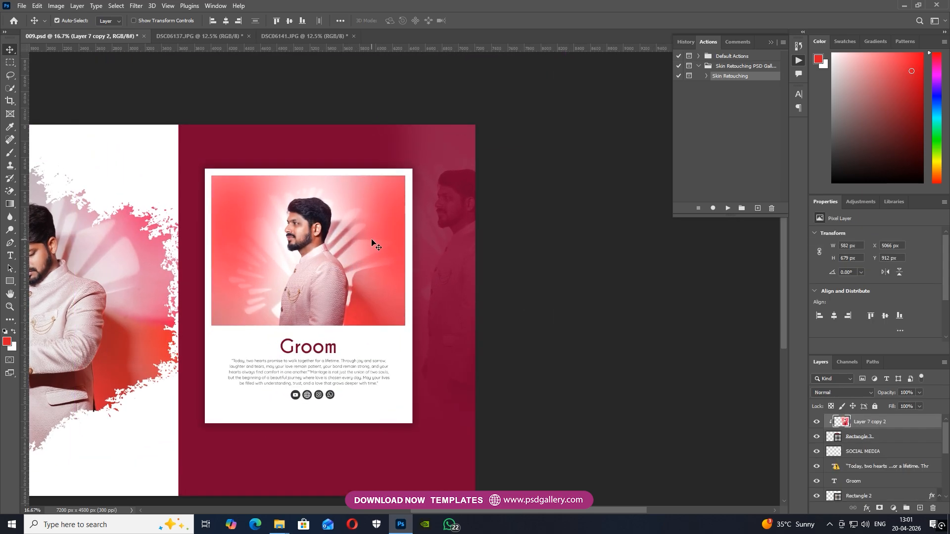
pyautogui.moveTo(334, 250); pyautogui.dragTo(449, 240)
pyautogui.rightClick(411, 255)
pyautogui.click(428, 260)
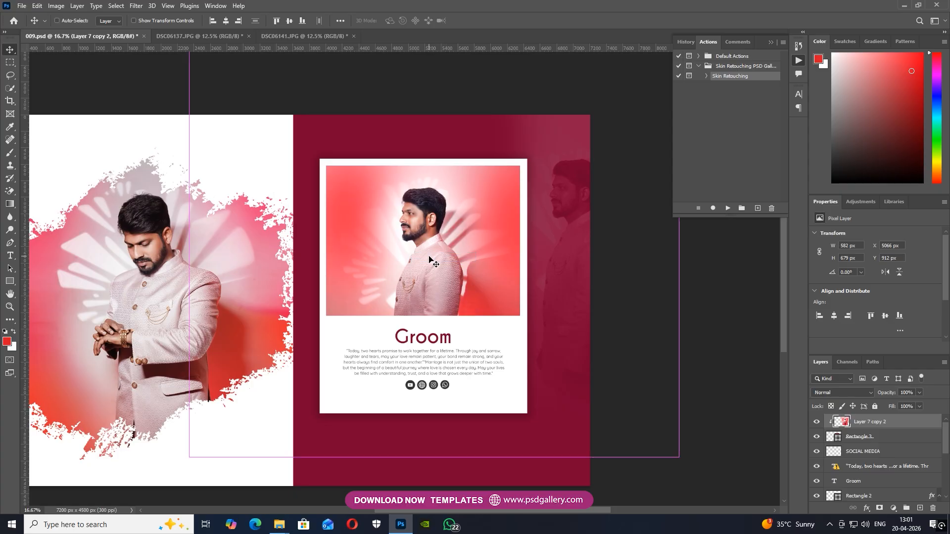
pyautogui.hotkey('ctrl', 'b')
pyautogui.moveTo(658, 224); pyautogui.dragTo(667, 224)
pyautogui.click(767, 182)
# Enlarge the view of both groom photos and collapse the Actions panel covering the canvas.
pyautogui.moveTo(489, 240)
pyautogui.mouseDown()
pyautogui.moveTo(603, 237)
pyautogui.moveTo(495, 241)
pyautogui.mouseUp()
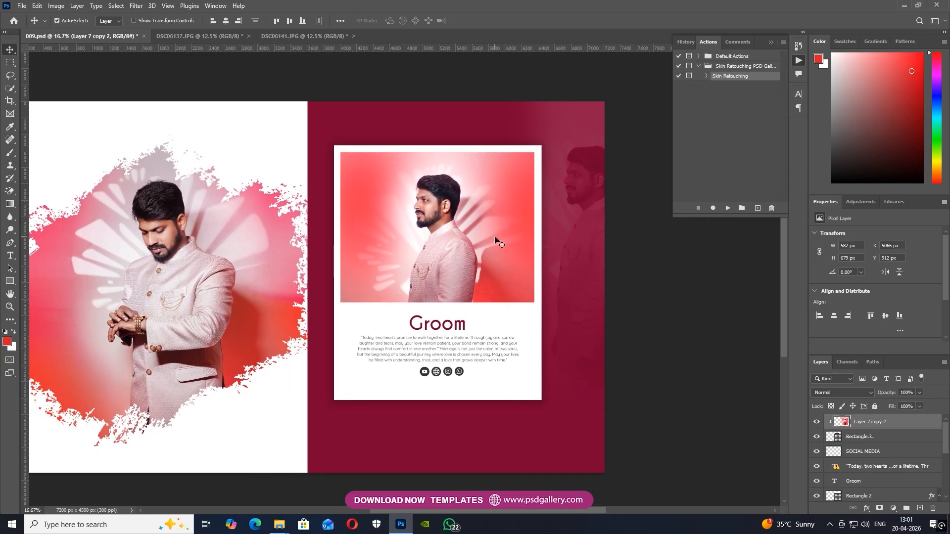
pyautogui.hotkey('ctrl', '+')
pyautogui.click(642, 361)
pyautogui.moveTo(267, 312); pyautogui.dragTo(475, 314)
pyautogui.moveTo(396, 289); pyautogui.dragTo(340, 300)
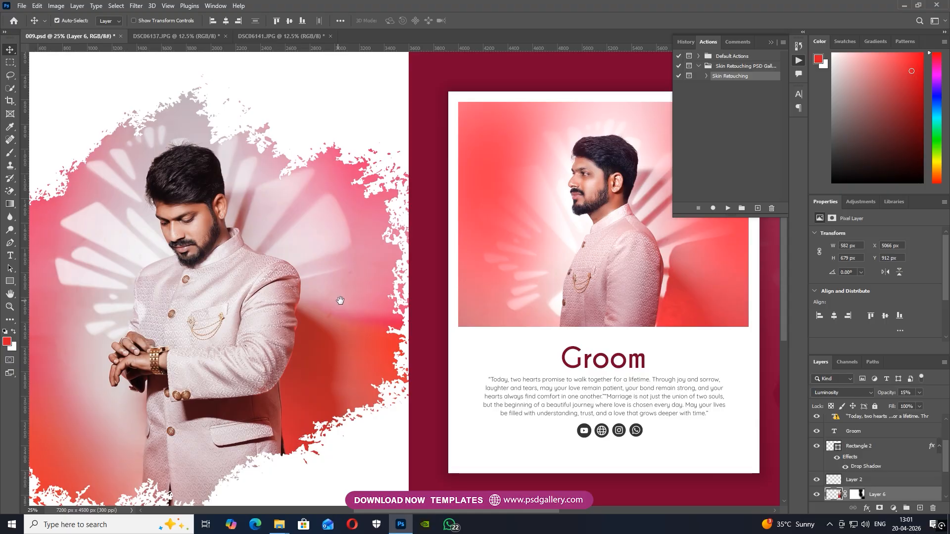
pyautogui.click(771, 42)
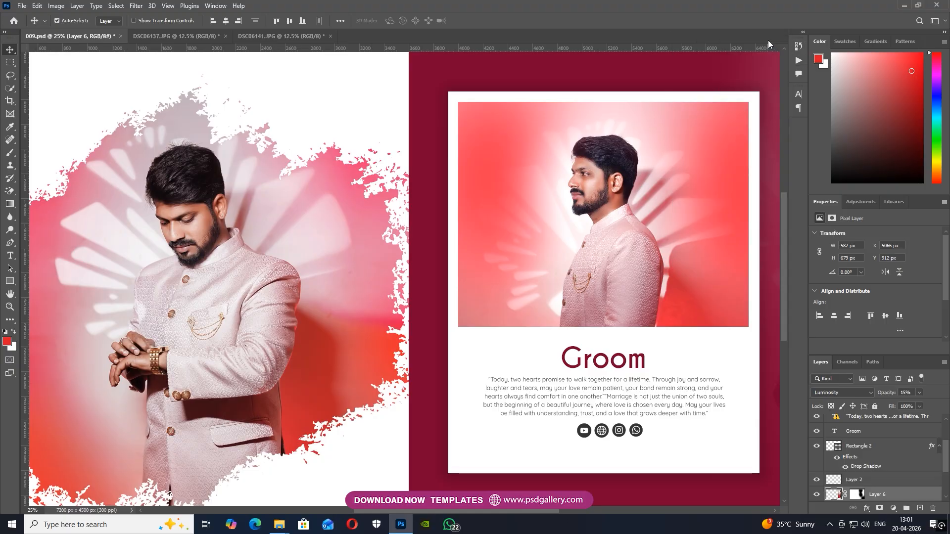
pyautogui.click(603, 194)
pyautogui.click(136, 5)
pyautogui.click(159, 79)
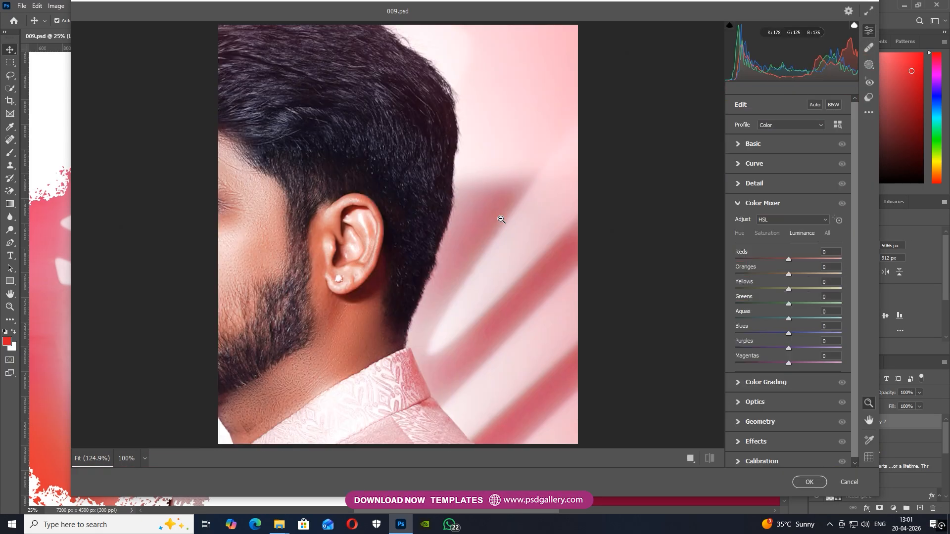
pyautogui.moveTo(502, 219); pyautogui.dragTo(483, 290)
pyautogui.click(847, 482)
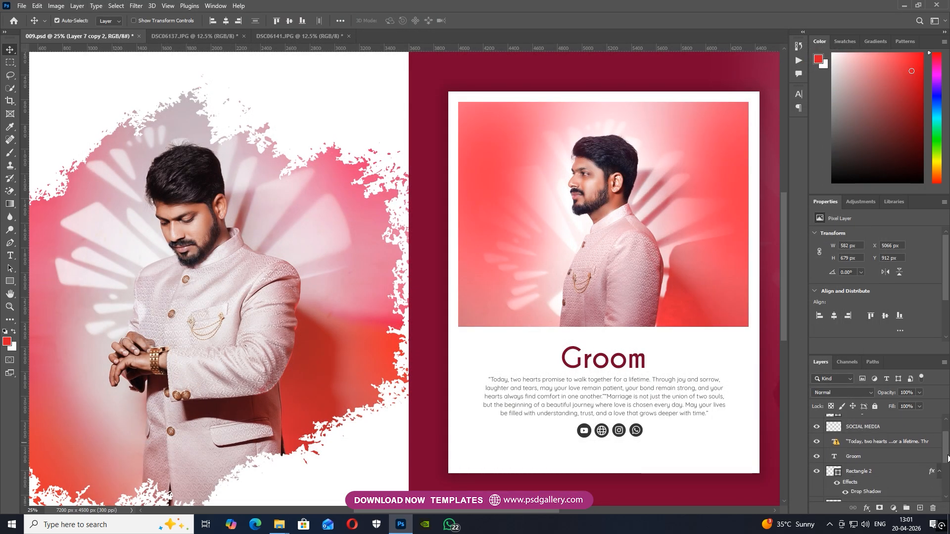
# Select the side-profile photo layer and examine both groom photos and the maroon page up close.
pyautogui.click(569, 391)
pyautogui.rightClick(604, 250)
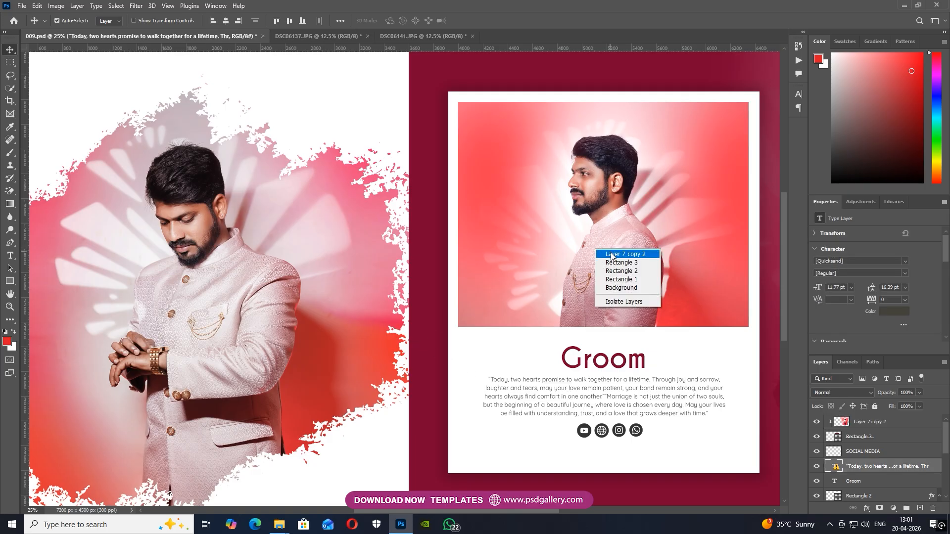
pyautogui.click(611, 254)
pyautogui.hotkey('ctrl', '+')
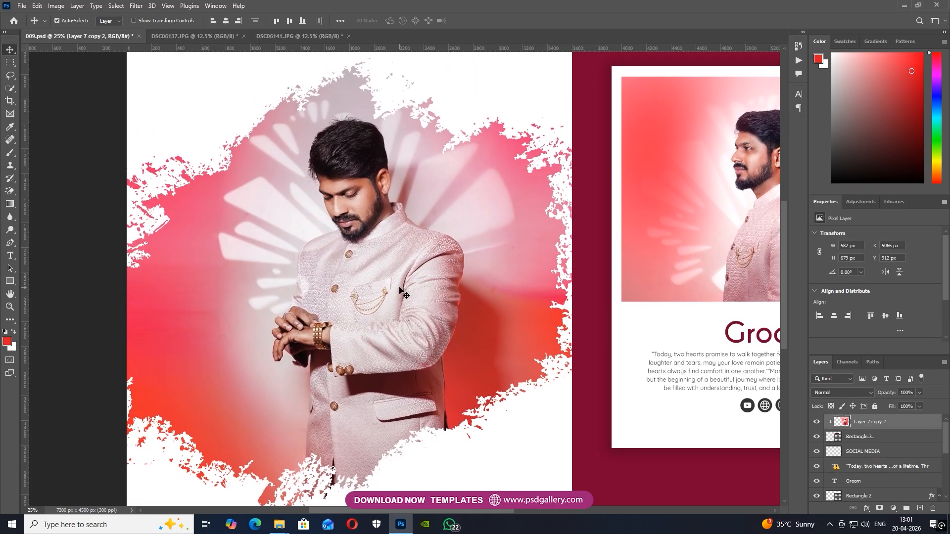
pyautogui.hotkey('ctrl', '+')
pyautogui.moveTo(398, 290); pyautogui.dragTo(306, 322)
pyautogui.scroll(10, 452, 394)
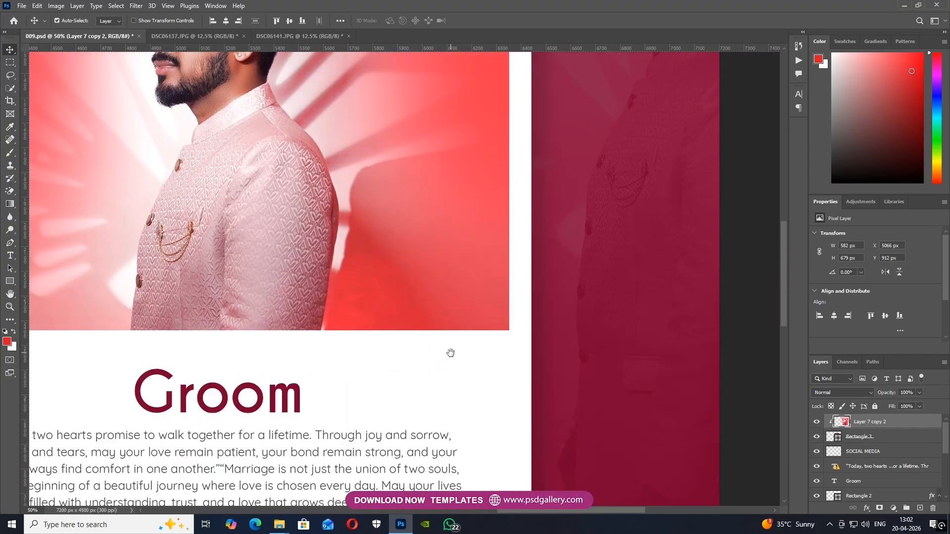